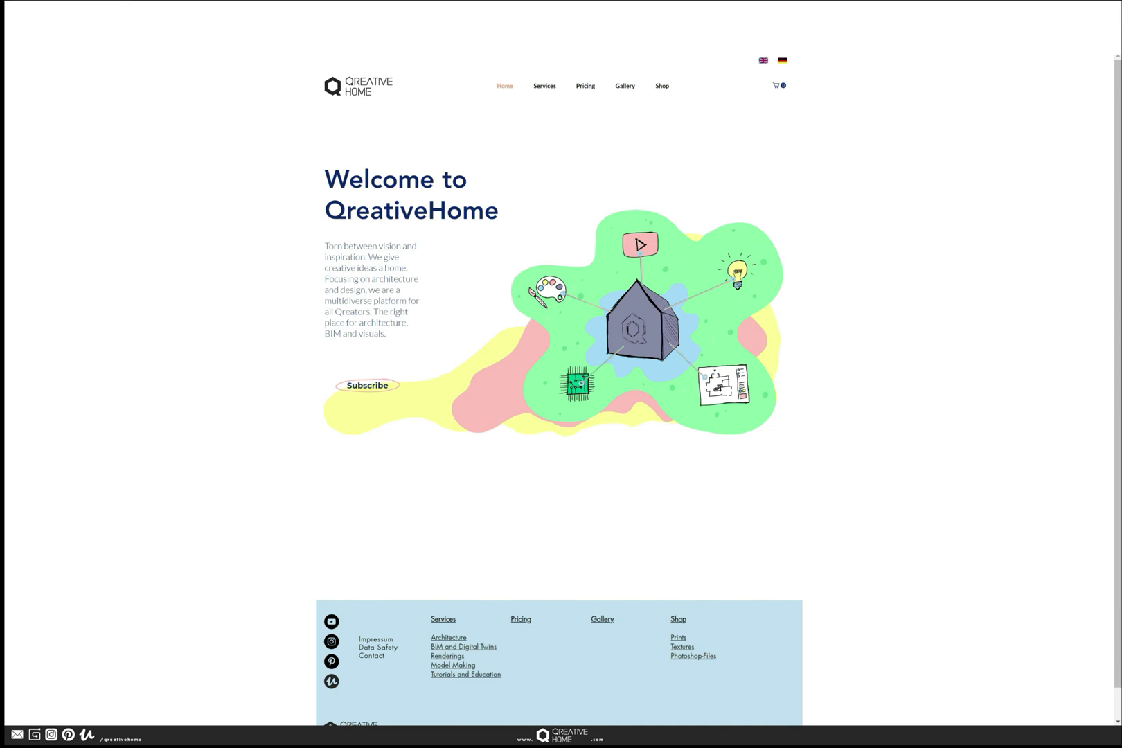
- Open QreativeHome's architecture poster Shop and scroll down to the page footer
{"action": "left_click", "coordinate": [662, 87]}
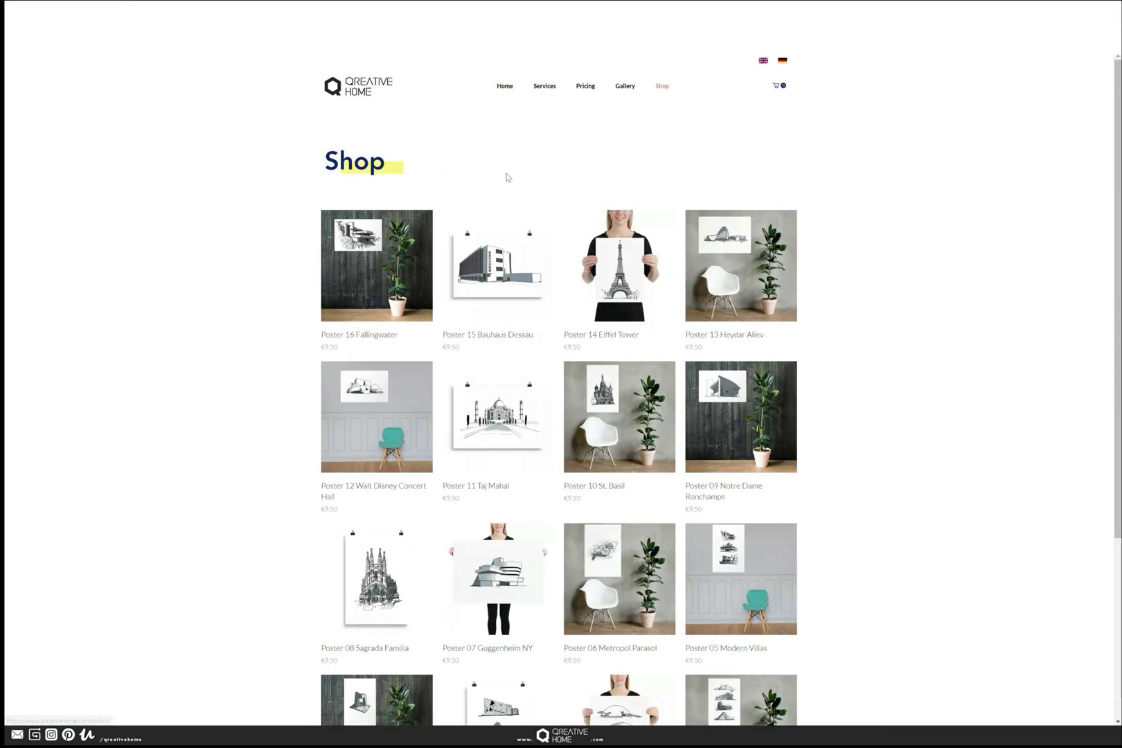
{"action": "scroll", "coordinate": [509, 176], "scroll_direction": "down", "scroll_amount": 3}
{"action": "scroll", "coordinate": [508, 178], "scroll_direction": "down", "scroll_amount": 3}
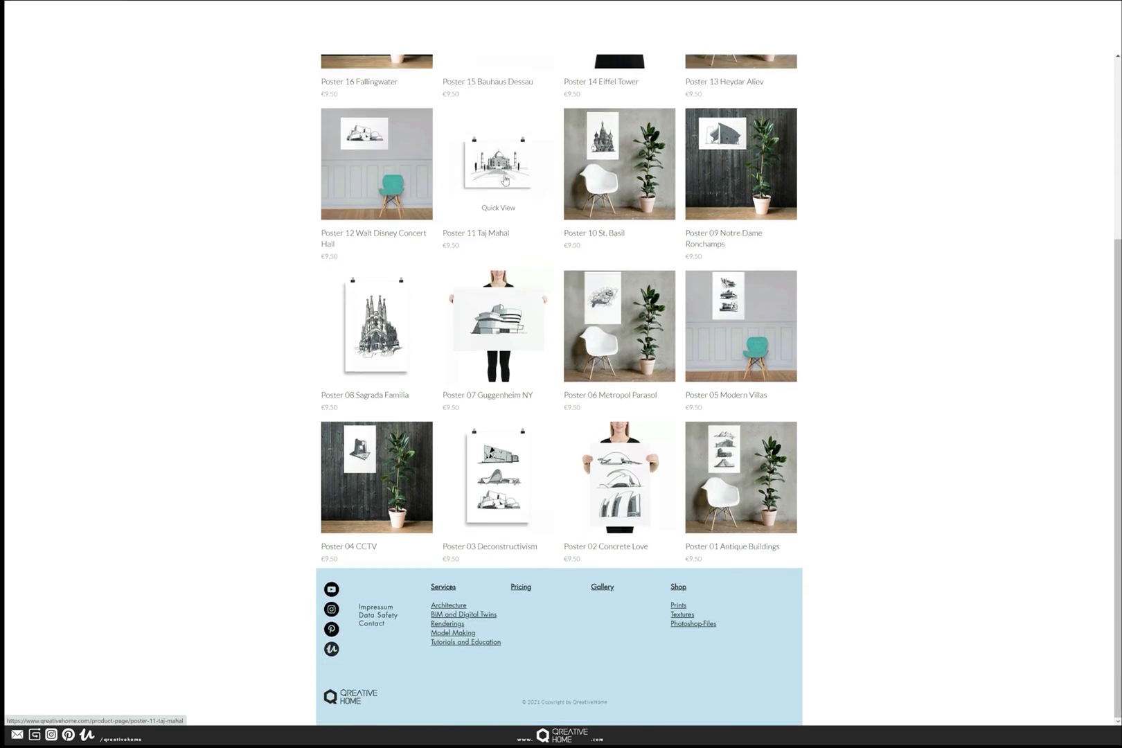
- Go to the qreativehome Gumroad store and scroll through its product grid and back
{"action": "left_click", "coordinate": [678, 623]}
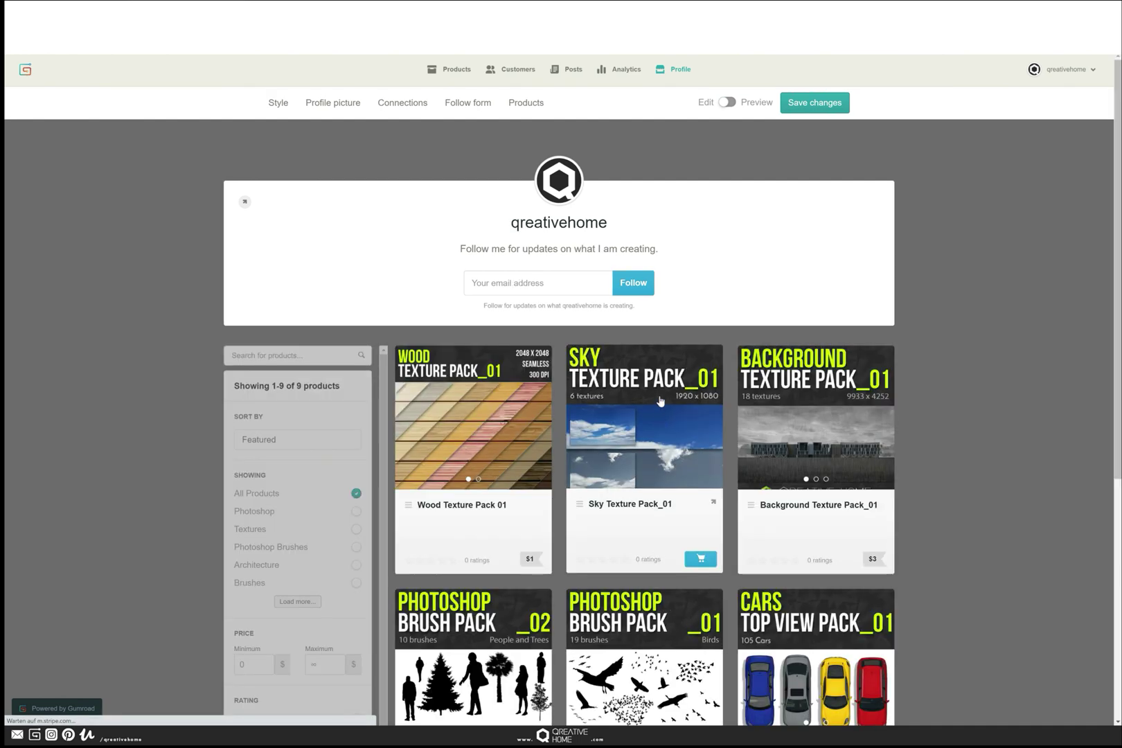
{"action": "scroll", "coordinate": [661, 398], "scroll_direction": "down", "scroll_amount": 1}
{"action": "scroll", "coordinate": [660, 400], "scroll_direction": "down", "scroll_amount": 5}
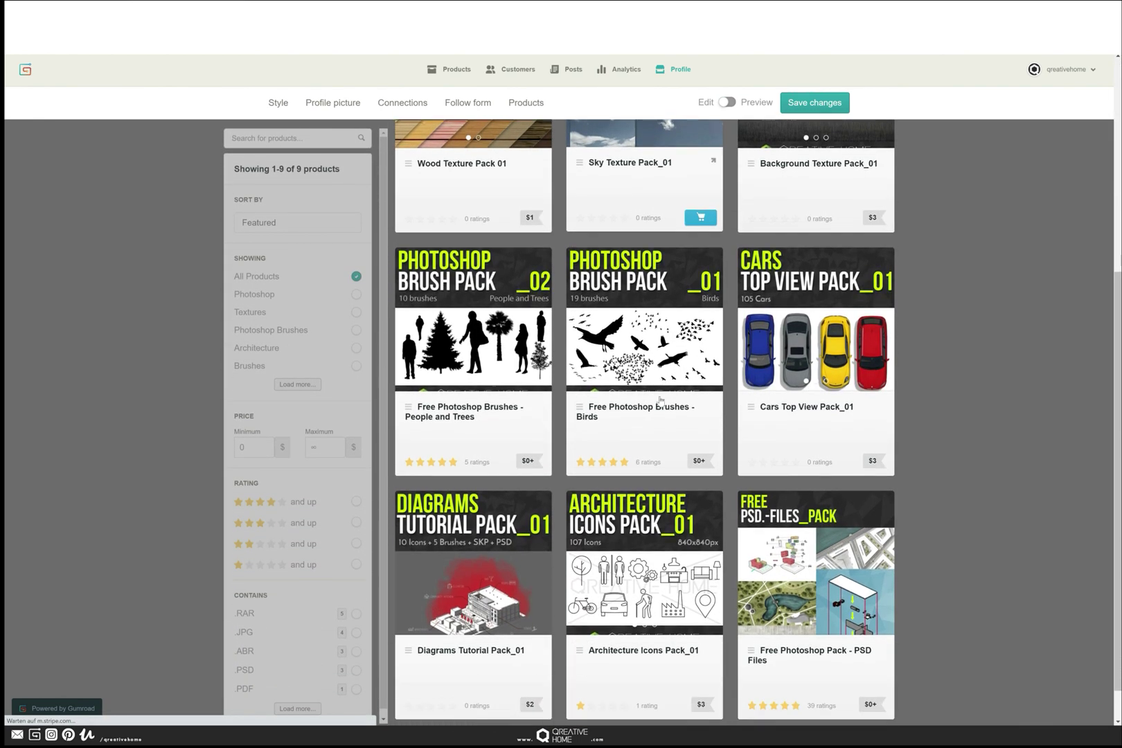
{"action": "scroll", "coordinate": [660, 401], "scroll_direction": "up", "scroll_amount": 4}
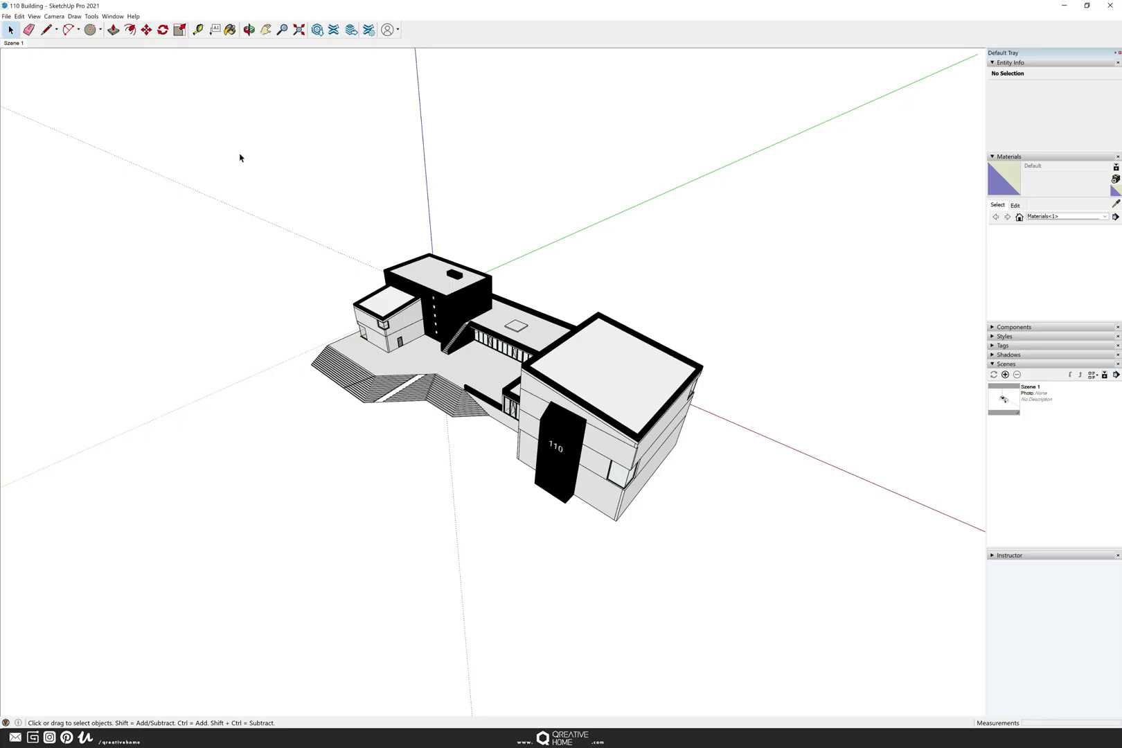
- Orbit the building to a new angle and return to the Select tool
{"action": "left_click_drag", "start_coordinate": [283, 186], "coordinate": [208, 425]}
{"action": "right_click", "coordinate": [669, 333]}
{"action": "left_click", "coordinate": [647, 300]}
{"action": "key", "text": "space"}
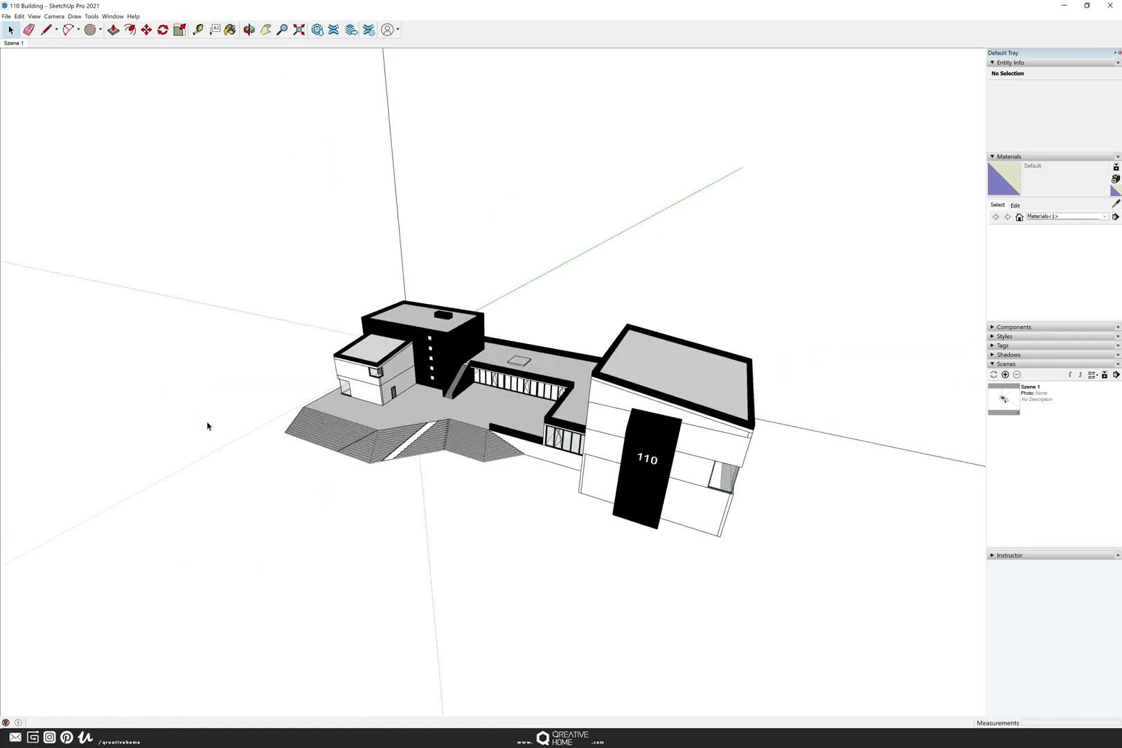
- Switch the camera to Parallel Projection and orbit the building again
{"action": "left_click", "coordinate": [54, 16]}
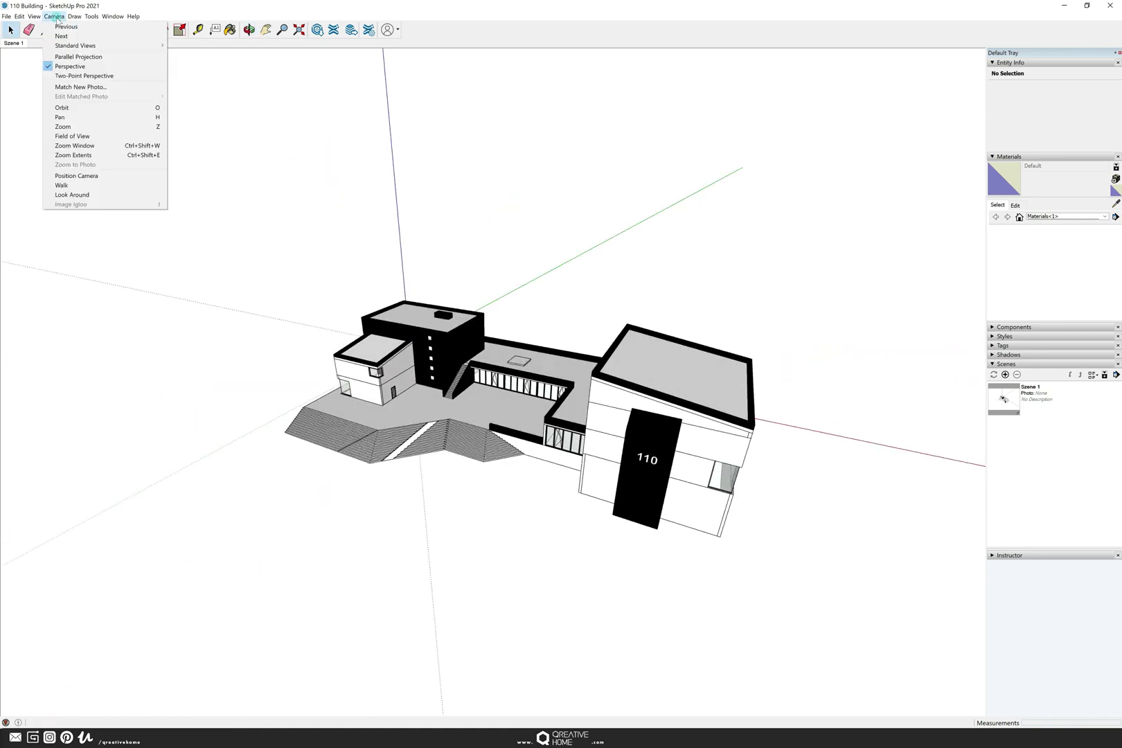
{"action": "left_click", "coordinate": [72, 57]}
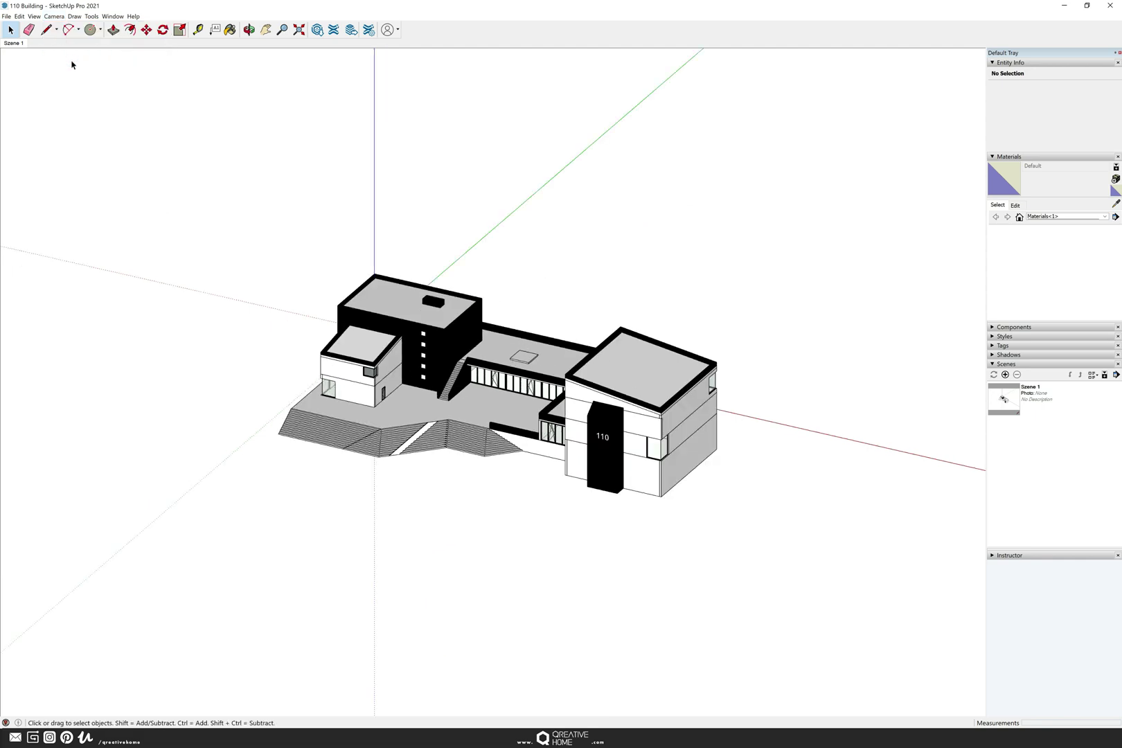
{"action": "mouse_move", "coordinate": [433, 203]}
{"action": "left_mouse_down"}
{"action": "mouse_move", "coordinate": [358, 233]}
{"action": "mouse_move", "coordinate": [348, 225]}
{"action": "left_mouse_up"}
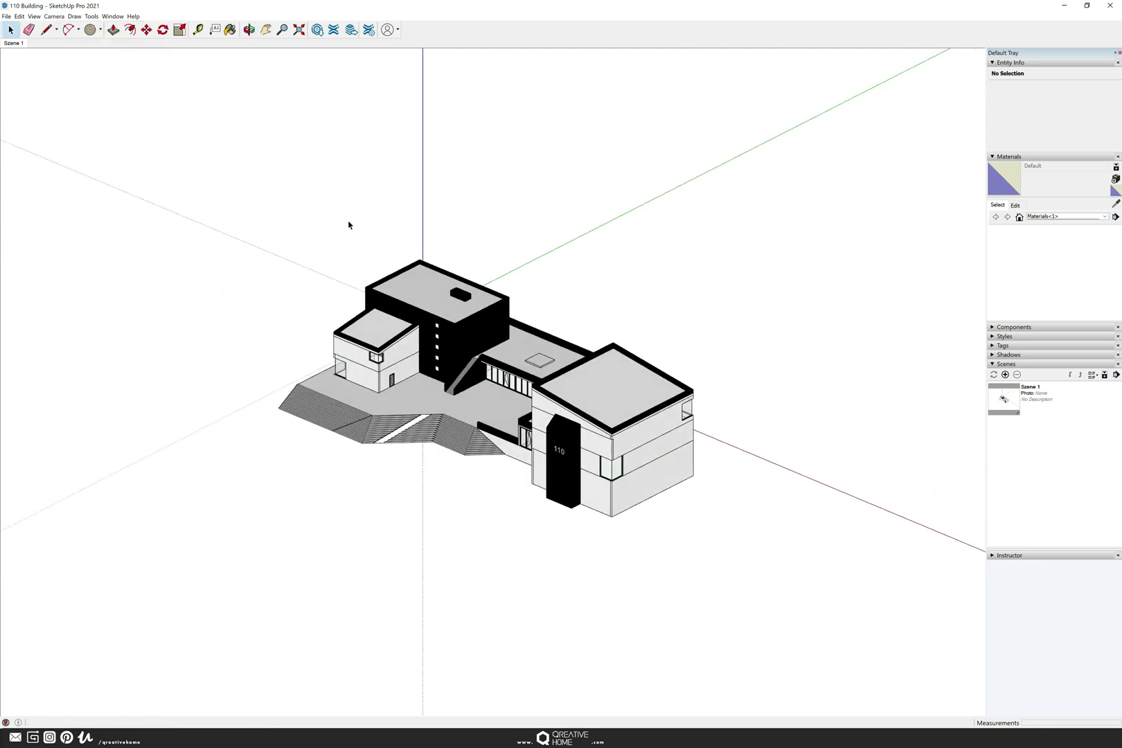
{"action": "left_click", "coordinate": [58, 18]}
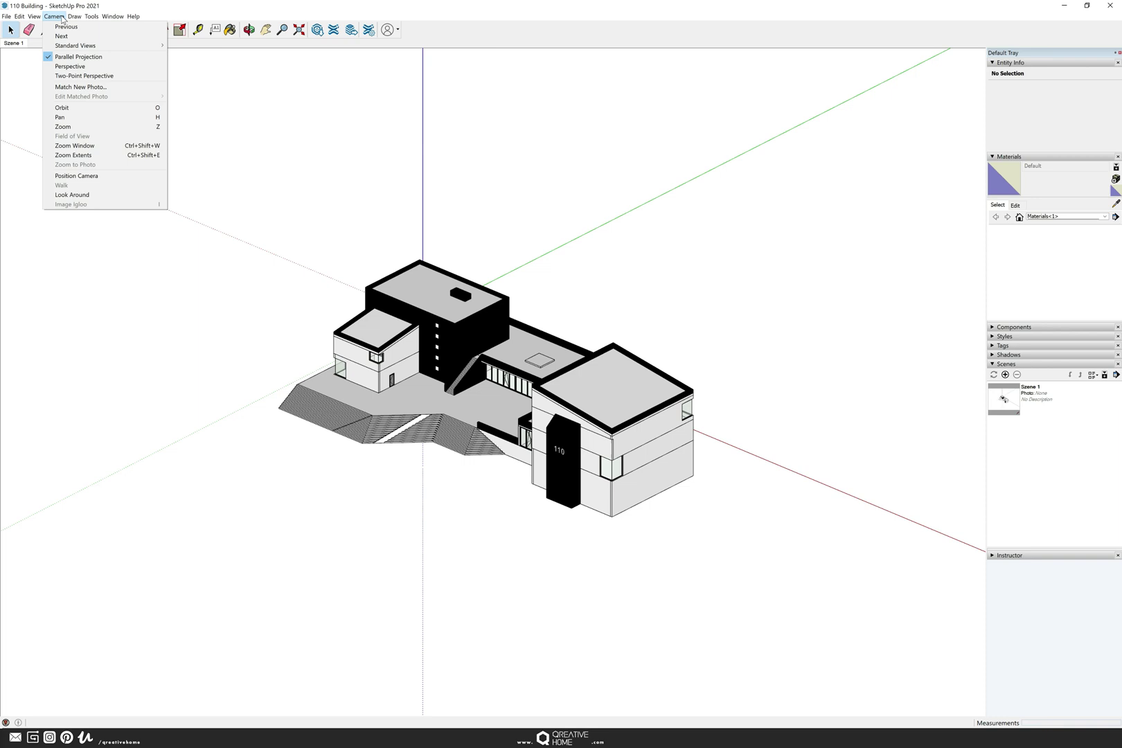
- Snap the camera to the standard Iso view
{"action": "mouse_move", "coordinate": [72, 45]}
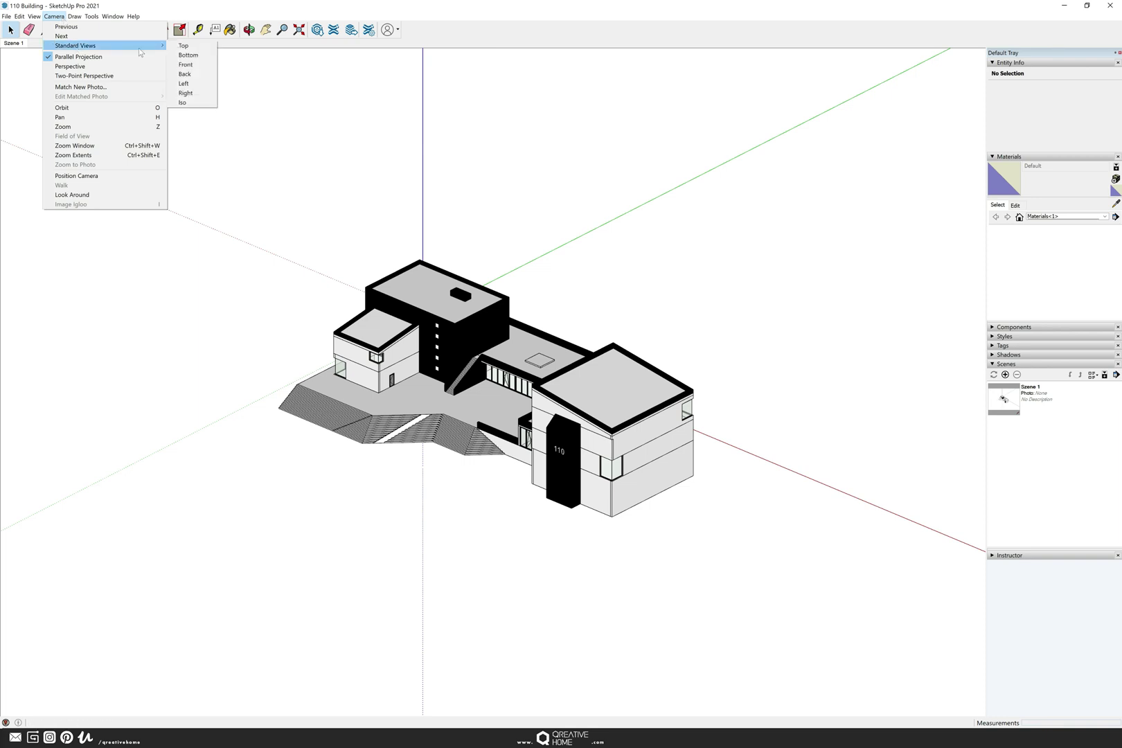
{"action": "left_click", "coordinate": [191, 103]}
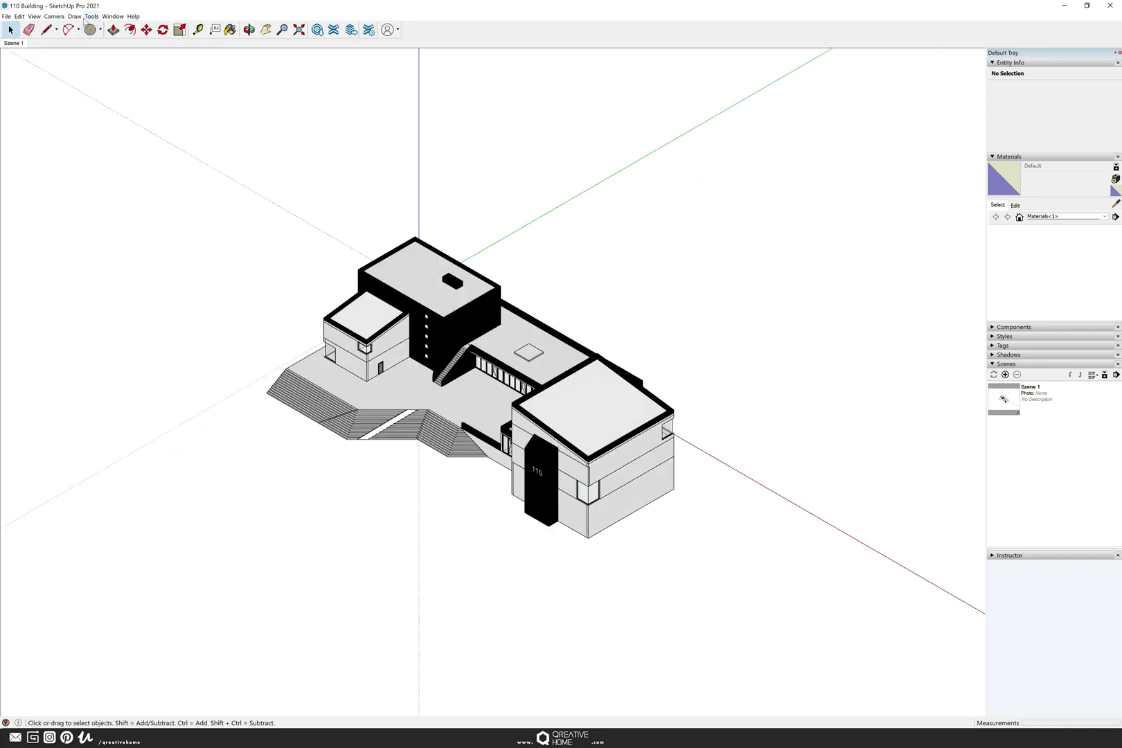
{"action": "left_click", "coordinate": [54, 16]}
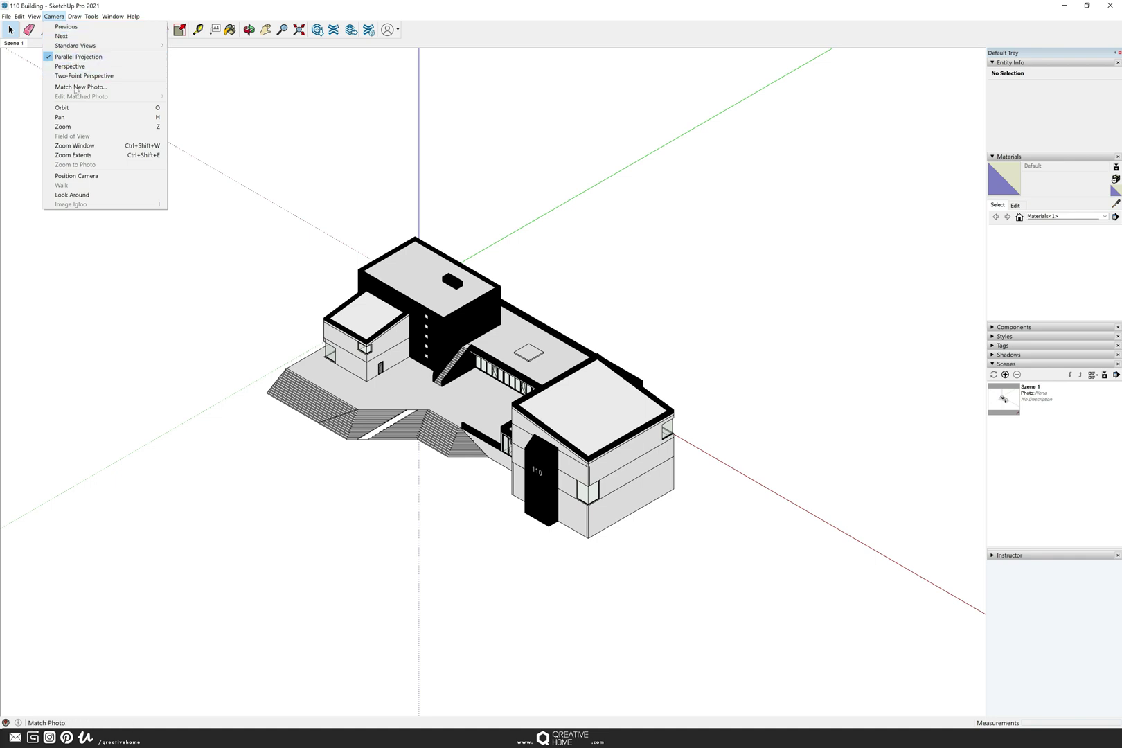
- Hide the model's edges and tick Use sun for shading in the Shadows tray
{"action": "mouse_move", "coordinate": [35, 20]}
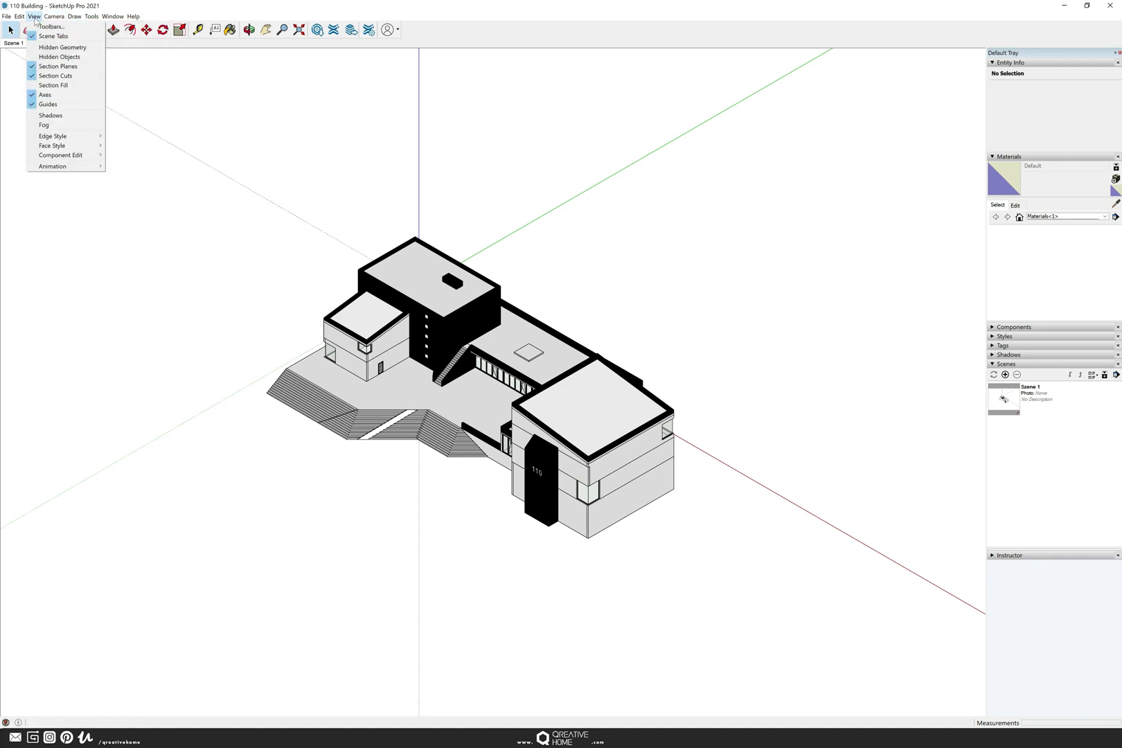
{"action": "mouse_move", "coordinate": [60, 136]}
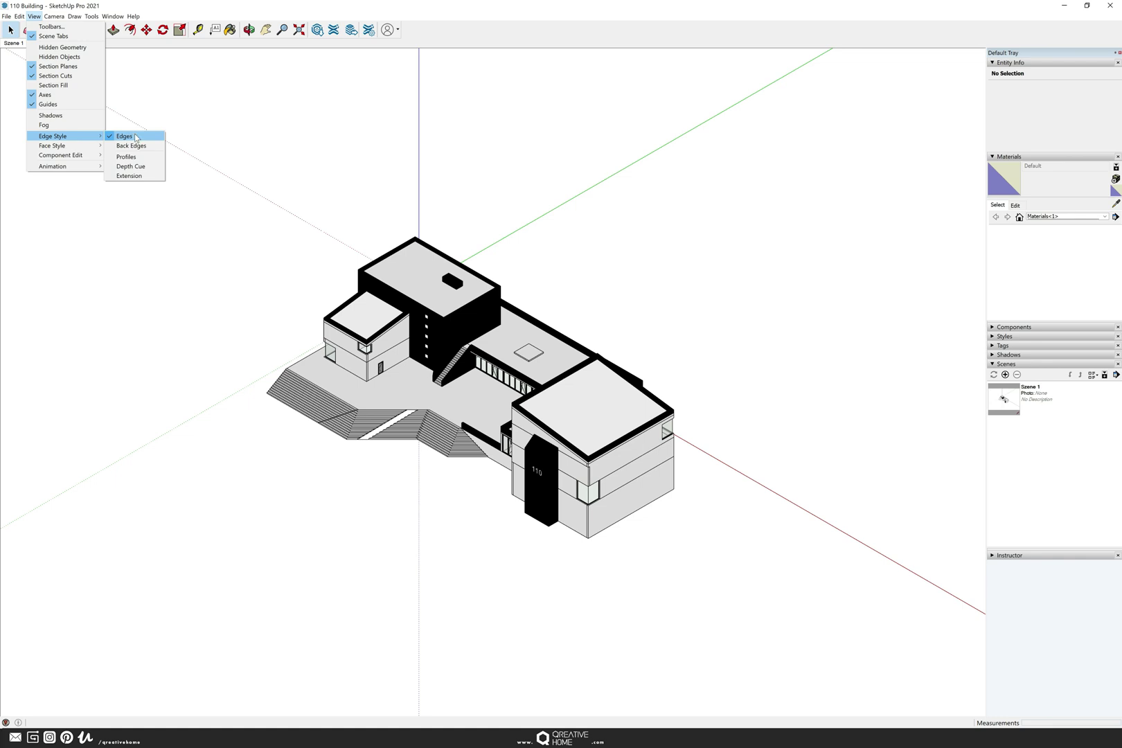
{"action": "left_click", "coordinate": [135, 138]}
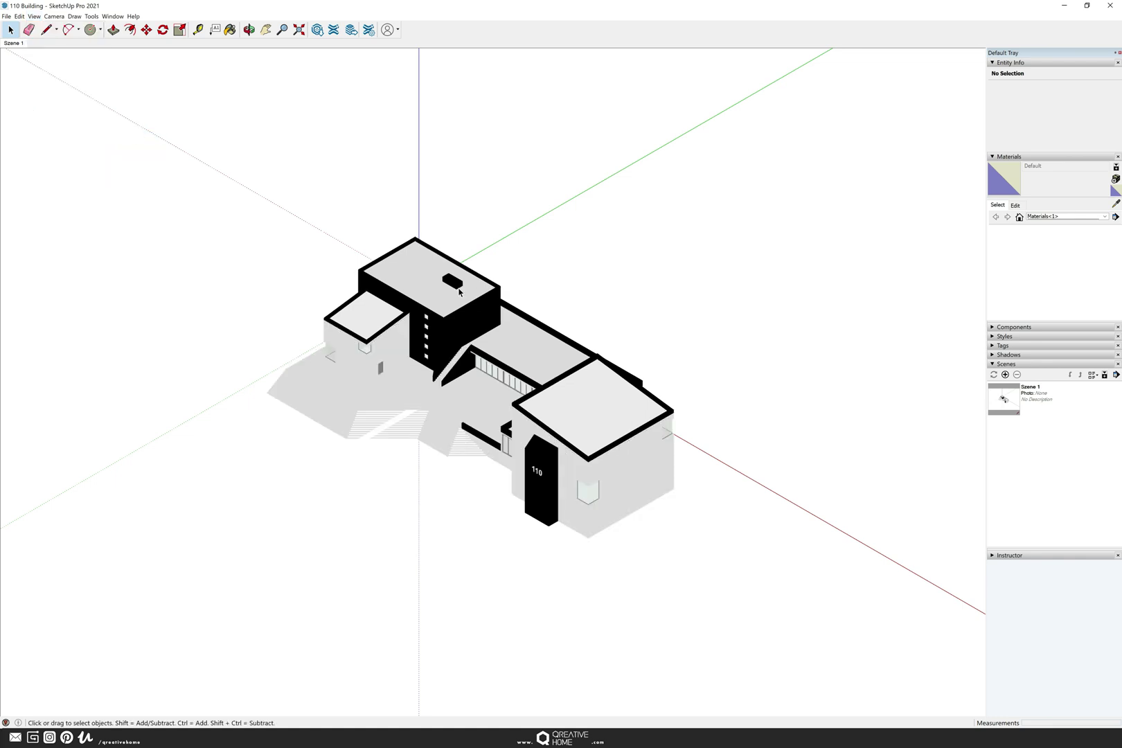
{"action": "left_click", "coordinate": [1001, 355]}
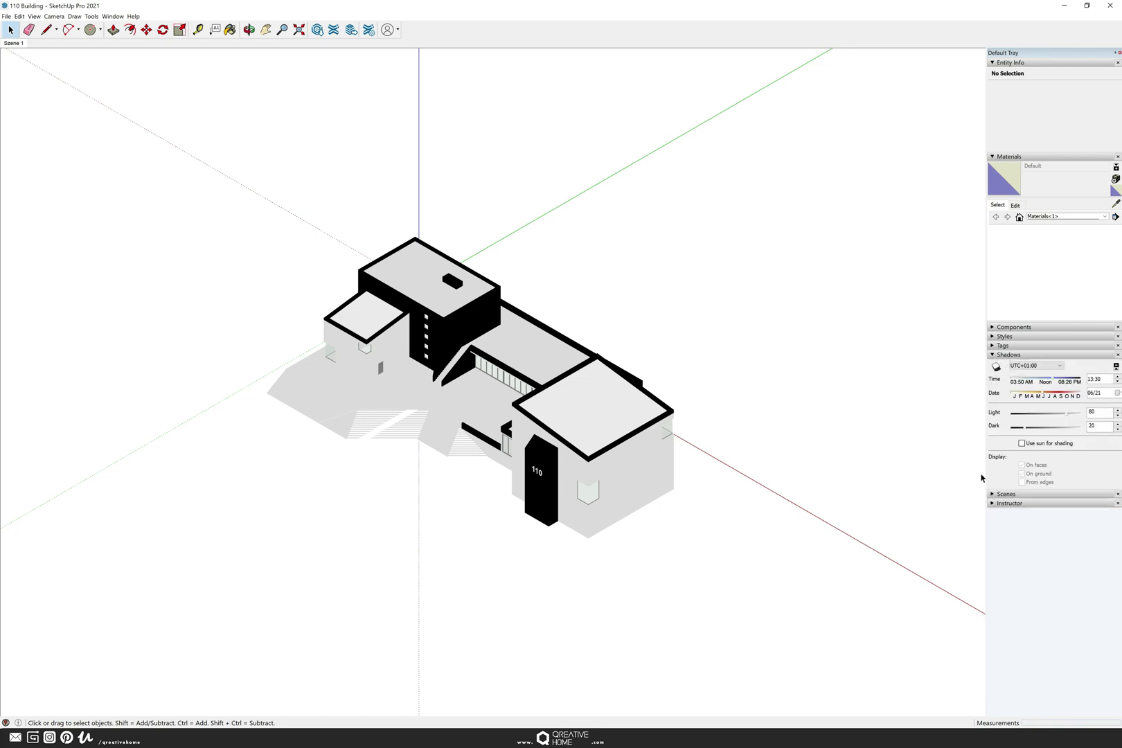
{"action": "left_click", "coordinate": [1022, 444]}
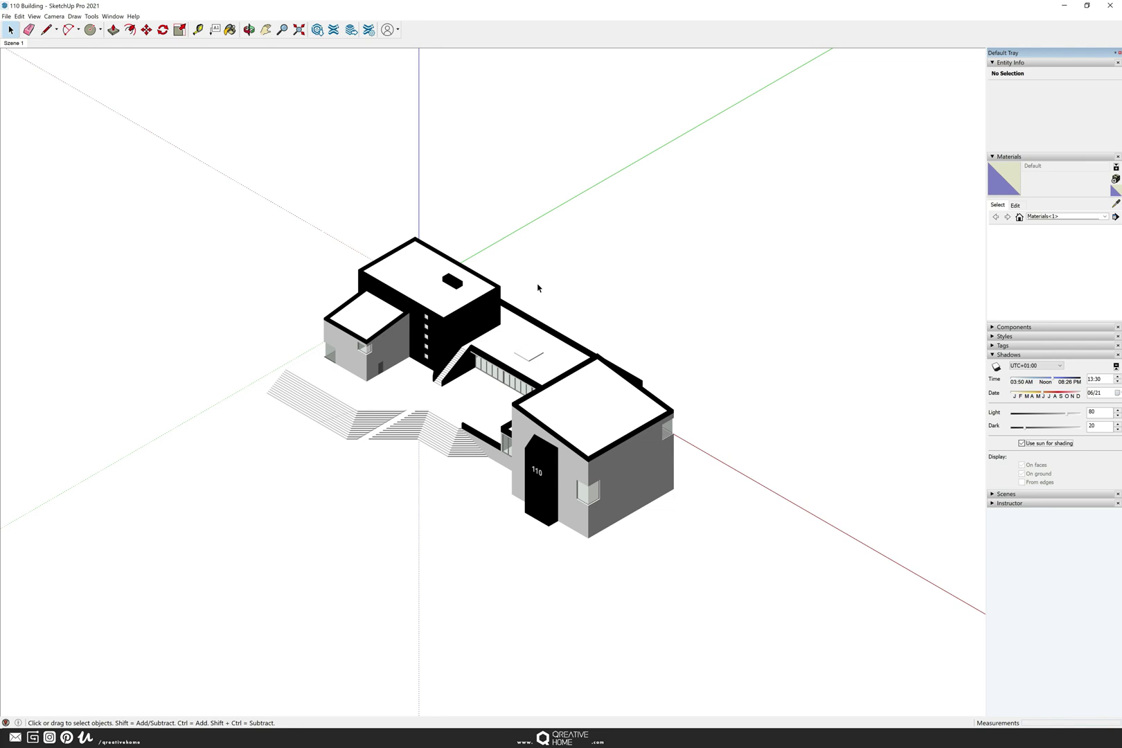
- Start a 2D Graphic JPEG export, accept its Options, and edit the name to '110 Building - Base'
{"action": "left_click", "coordinate": [8, 17]}
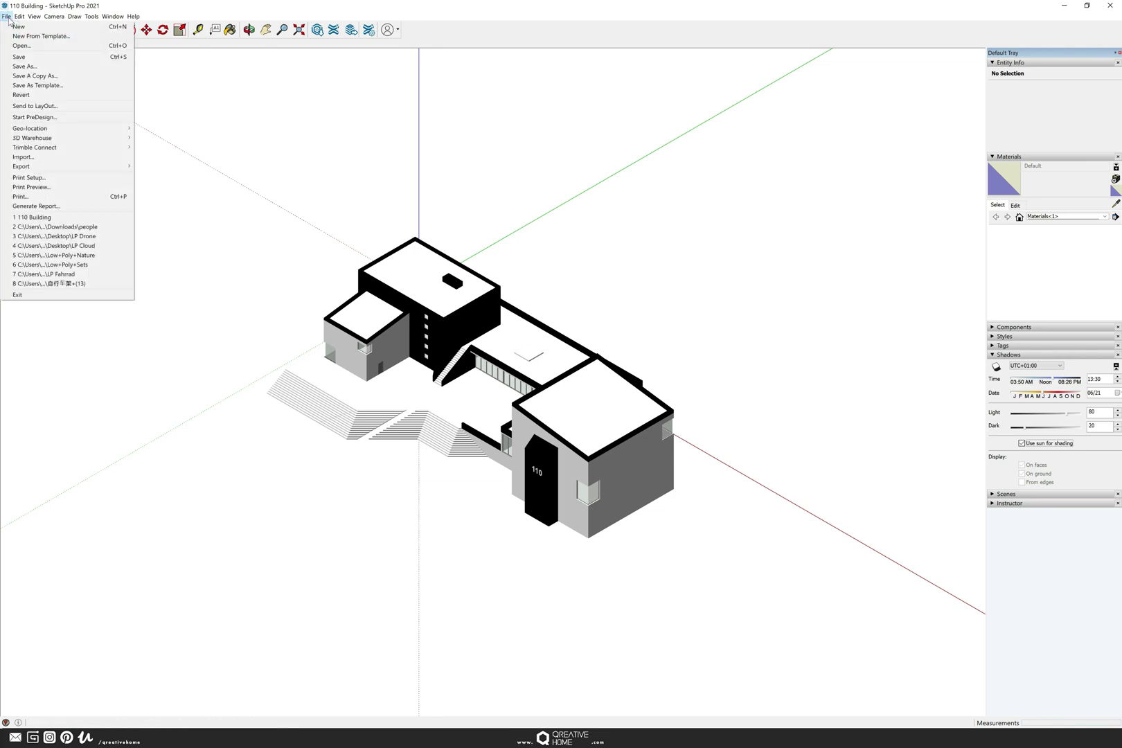
{"action": "mouse_move", "coordinate": [55, 165]}
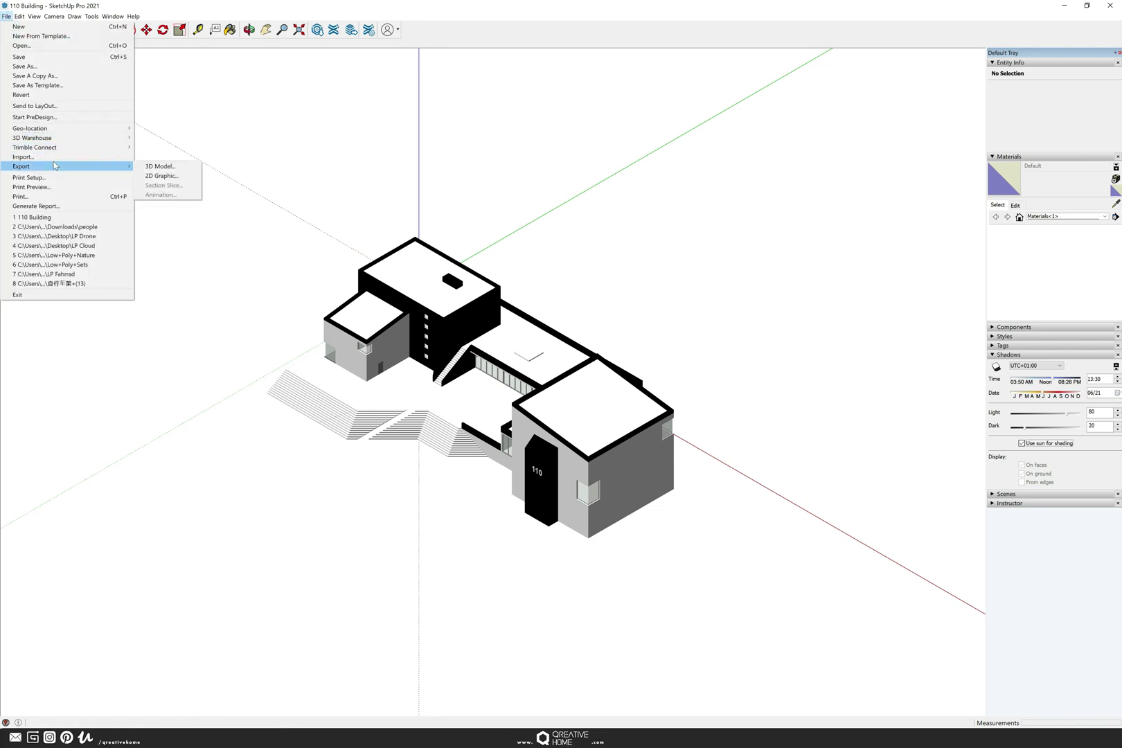
{"action": "left_click", "coordinate": [160, 176]}
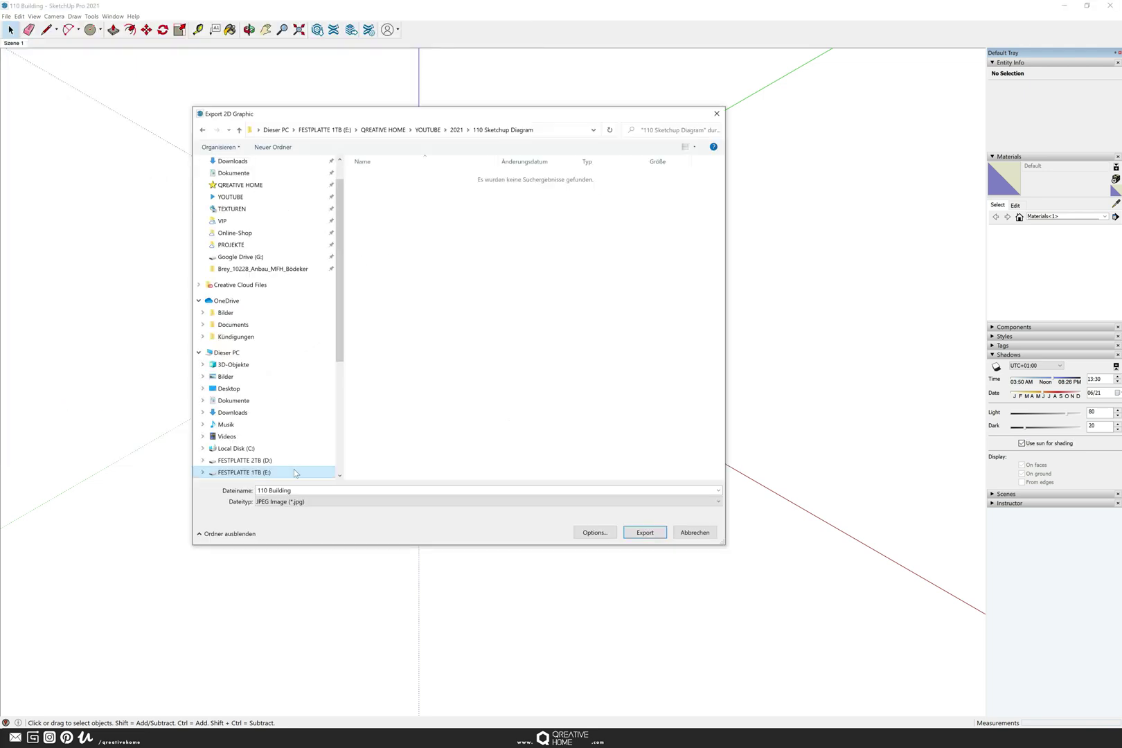
{"action": "left_click", "coordinate": [581, 533]}
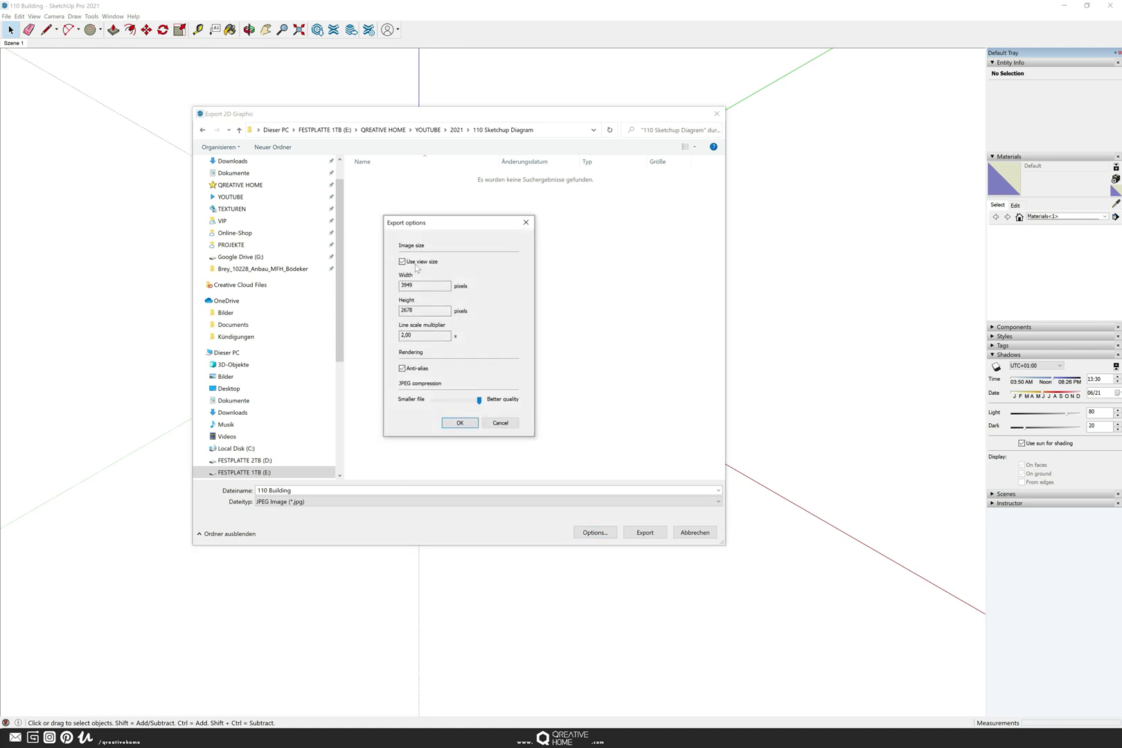
{"action": "left_click", "coordinate": [460, 423]}
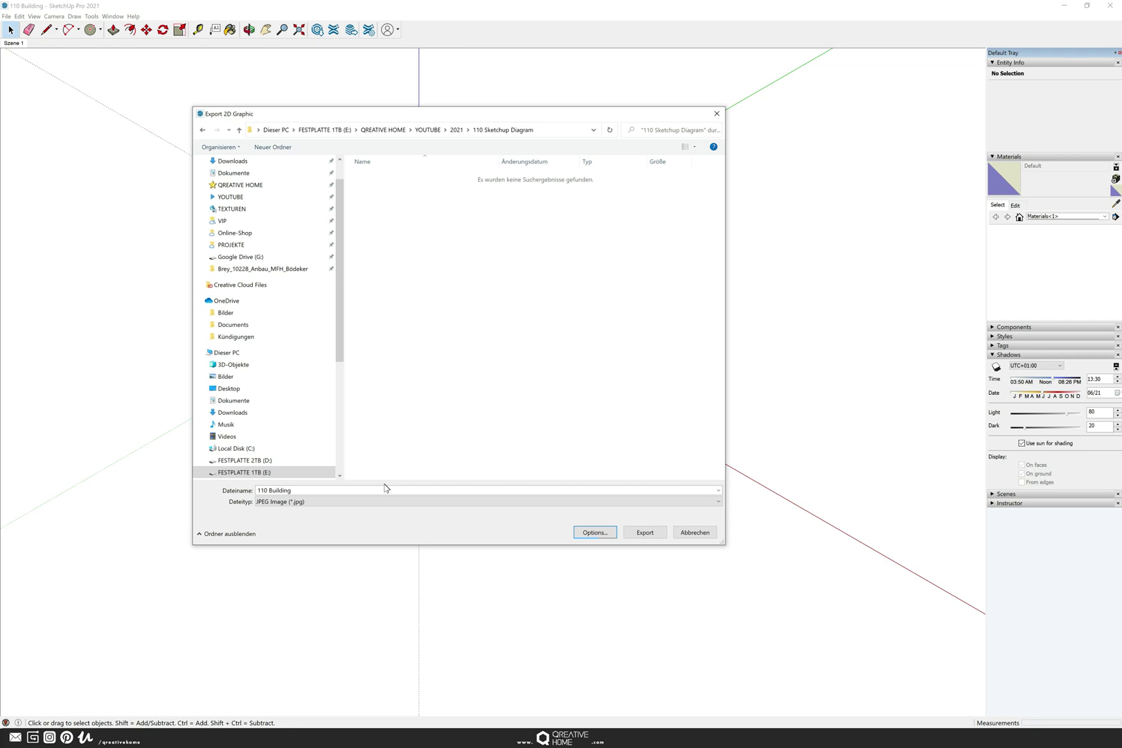
{"action": "left_click", "coordinate": [290, 490]}
{"action": "left_click", "coordinate": [291, 491]}
- Export the Base JPEG, then turn on shadows and a plain white face style
{"action": "left_click", "coordinate": [644, 535]}
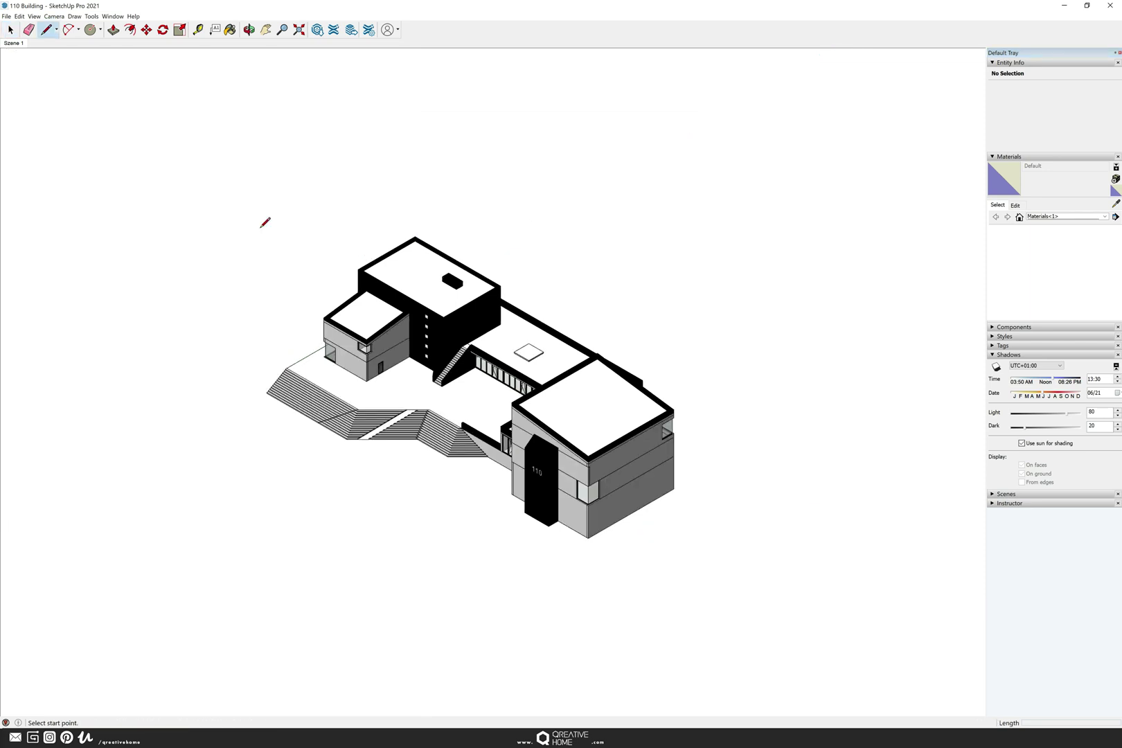
{"action": "left_click", "coordinate": [35, 17]}
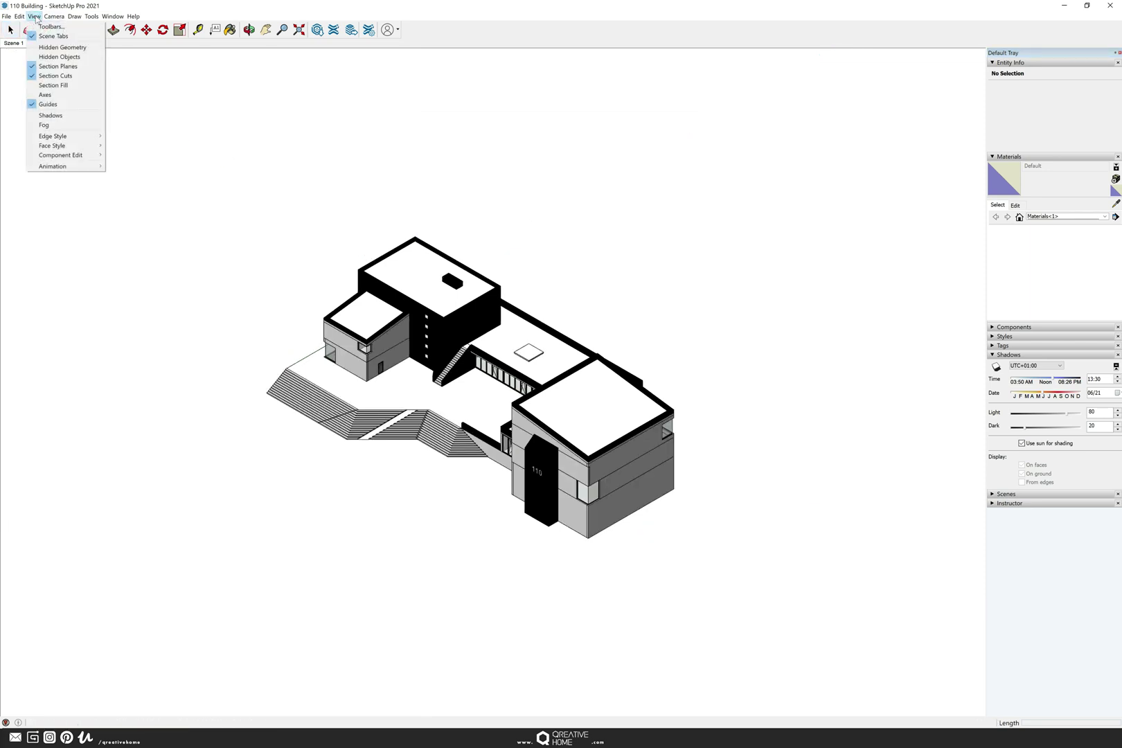
{"action": "left_click", "coordinate": [50, 115]}
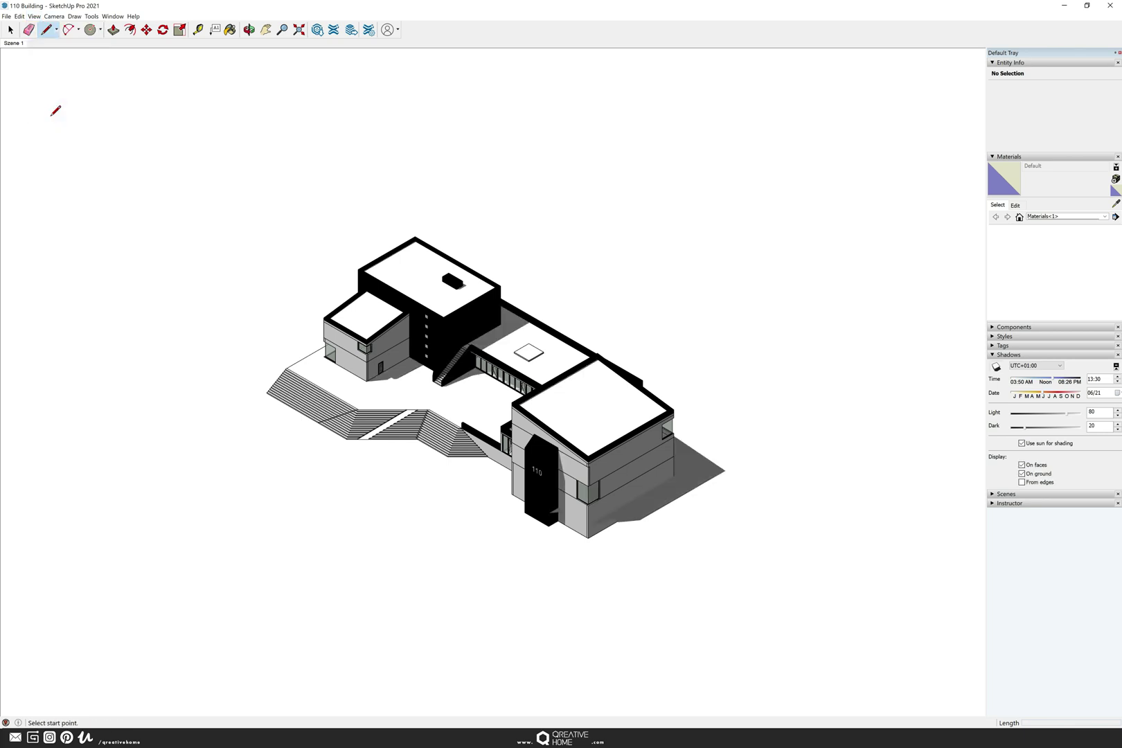
{"action": "left_click", "coordinate": [38, 17]}
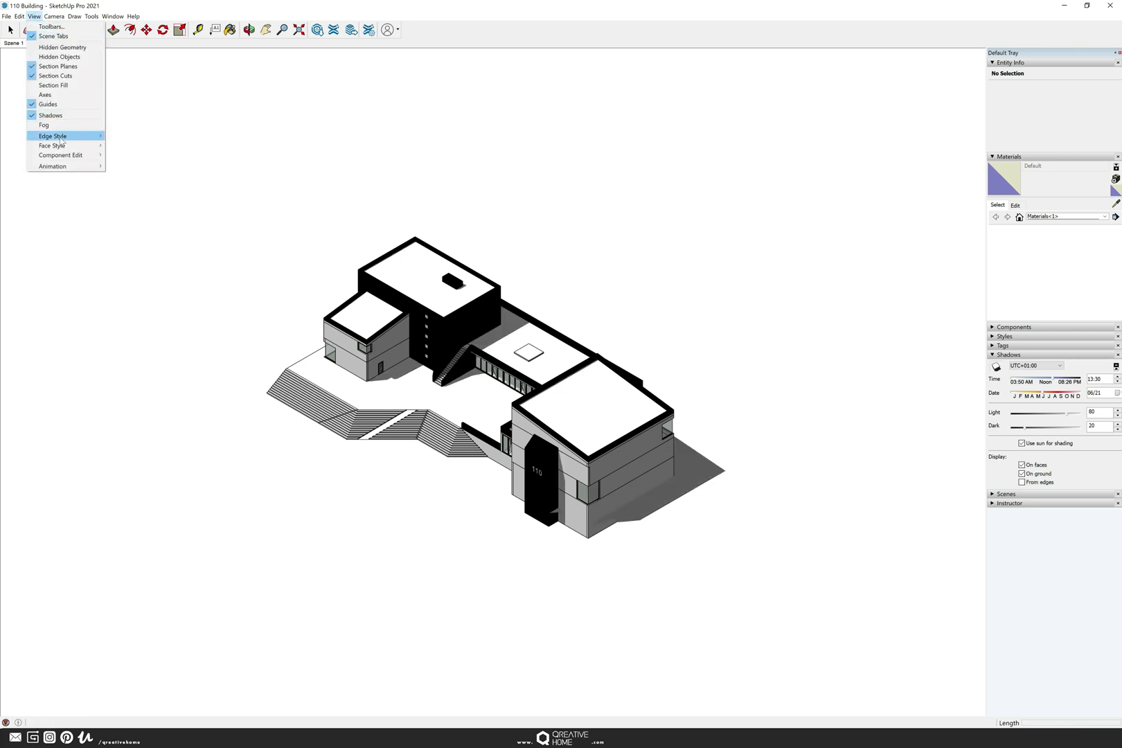
{"action": "mouse_move", "coordinate": [61, 140]}
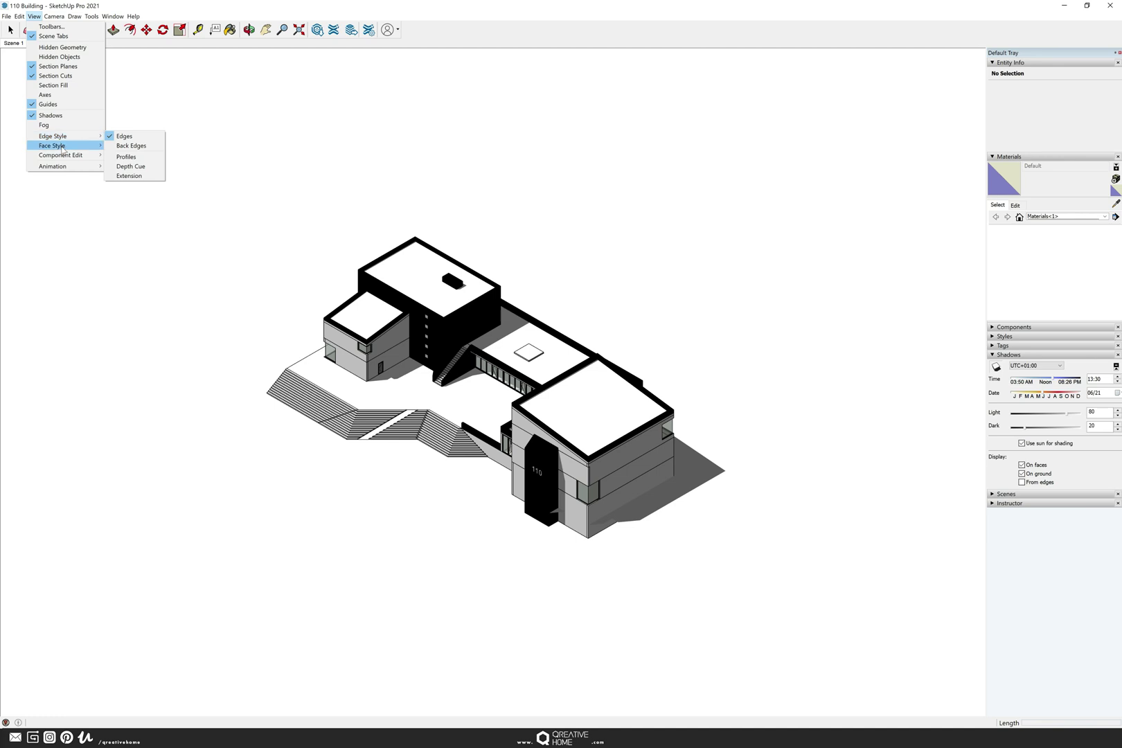
{"action": "left_click", "coordinate": [132, 168]}
- Turn off the model's edges via View > Edge Style and return to selecting
{"action": "key", "text": "l"}
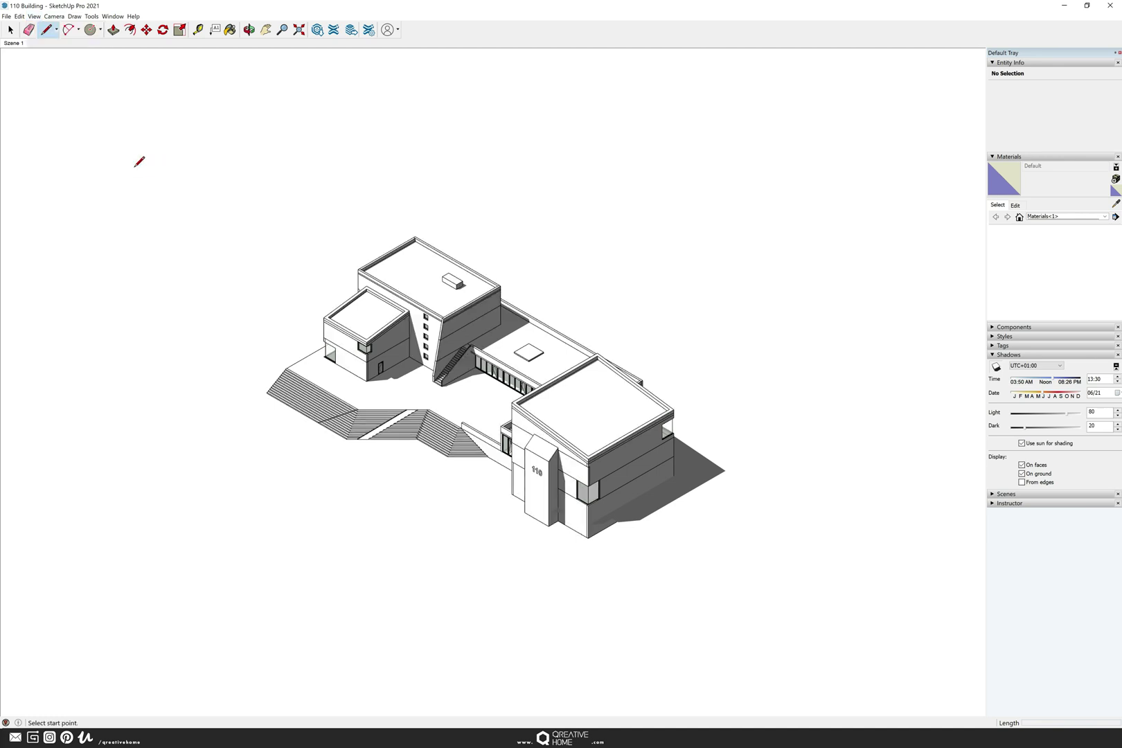
{"action": "left_click", "coordinate": [55, 17]}
{"action": "mouse_move", "coordinate": [34, 16]}
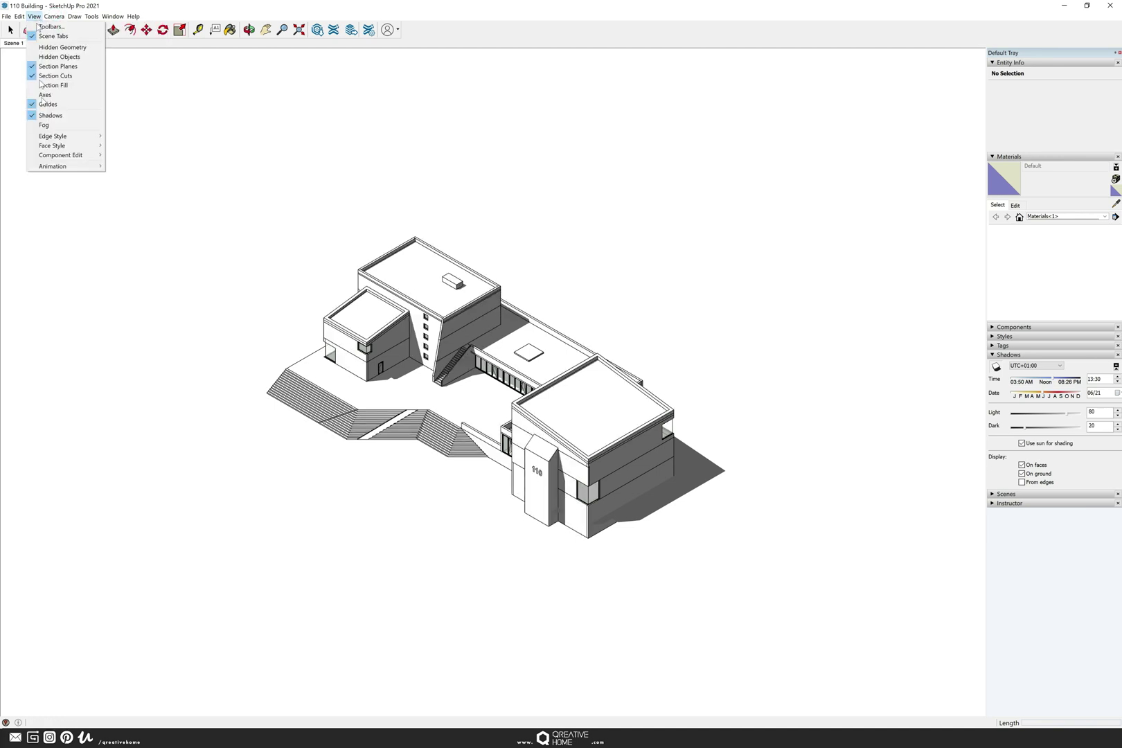
{"action": "mouse_move", "coordinate": [53, 137]}
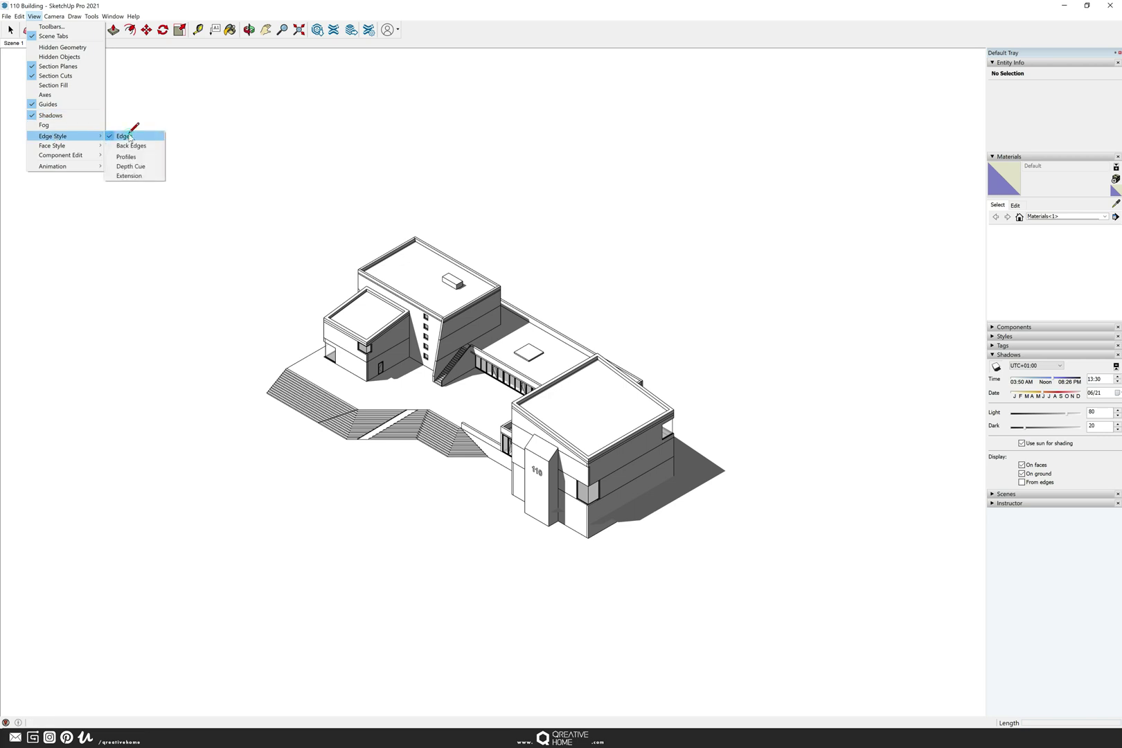
{"action": "left_click", "coordinate": [130, 135]}
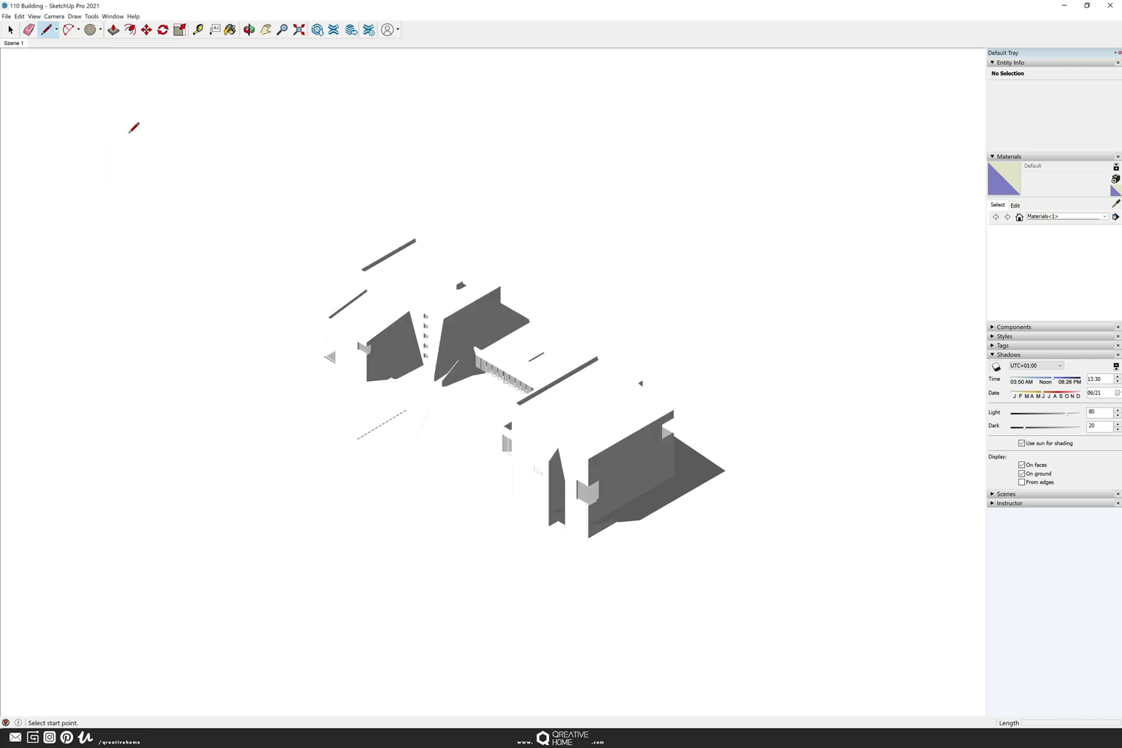
{"action": "left_click", "coordinate": [10, 29]}
- Export the view as the 2D graphic '110 Building - Shadows'
{"action": "left_click", "coordinate": [6, 16]}
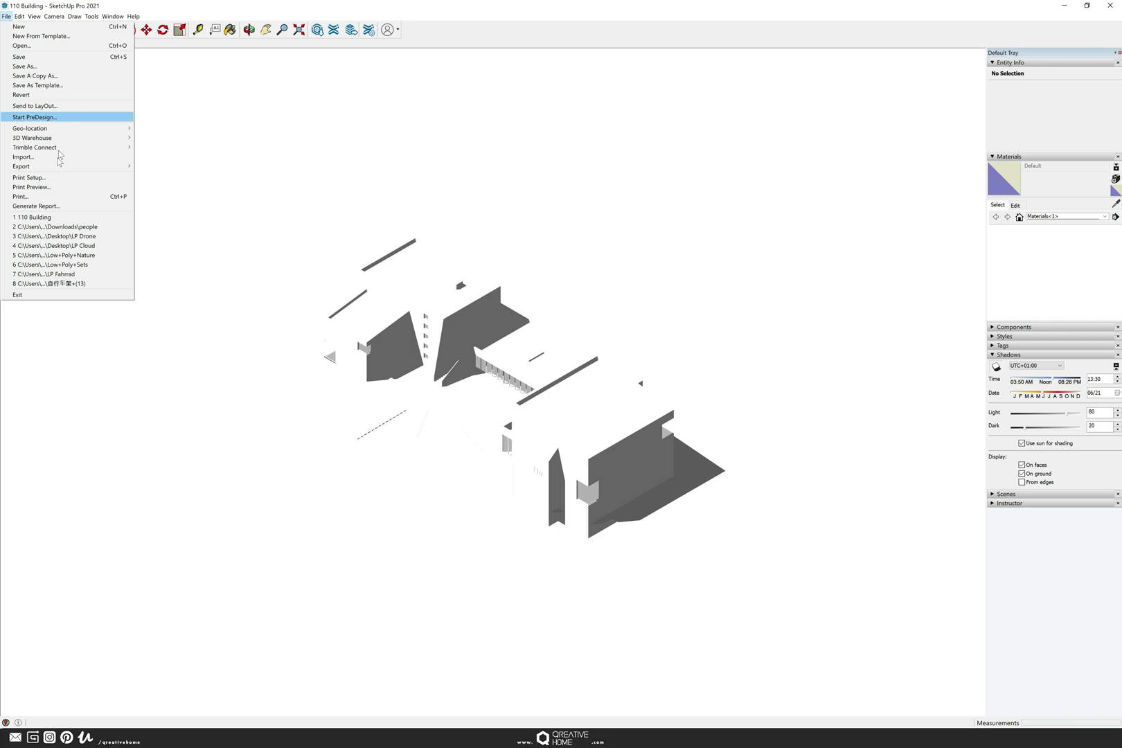
{"action": "mouse_move", "coordinate": [59, 167]}
{"action": "left_click", "coordinate": [170, 176]}
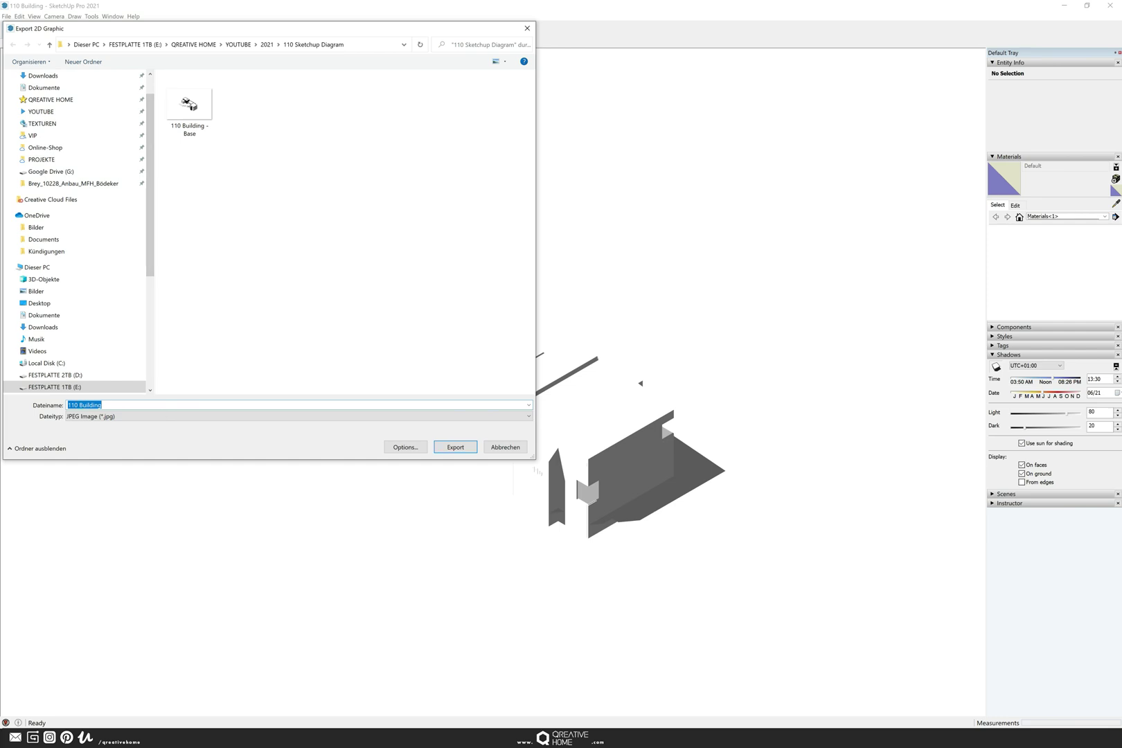
{"action": "left_click", "coordinate": [163, 406]}
{"action": "type", "text": "- Shadows"}
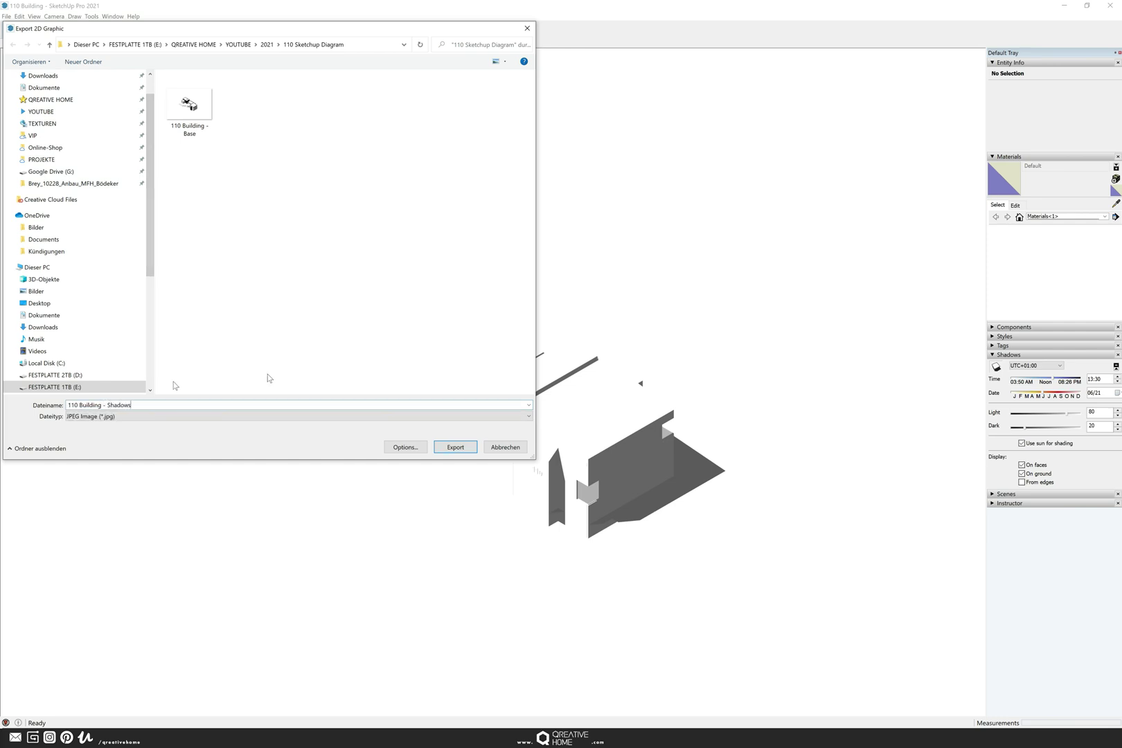
{"action": "left_click", "coordinate": [462, 449]}
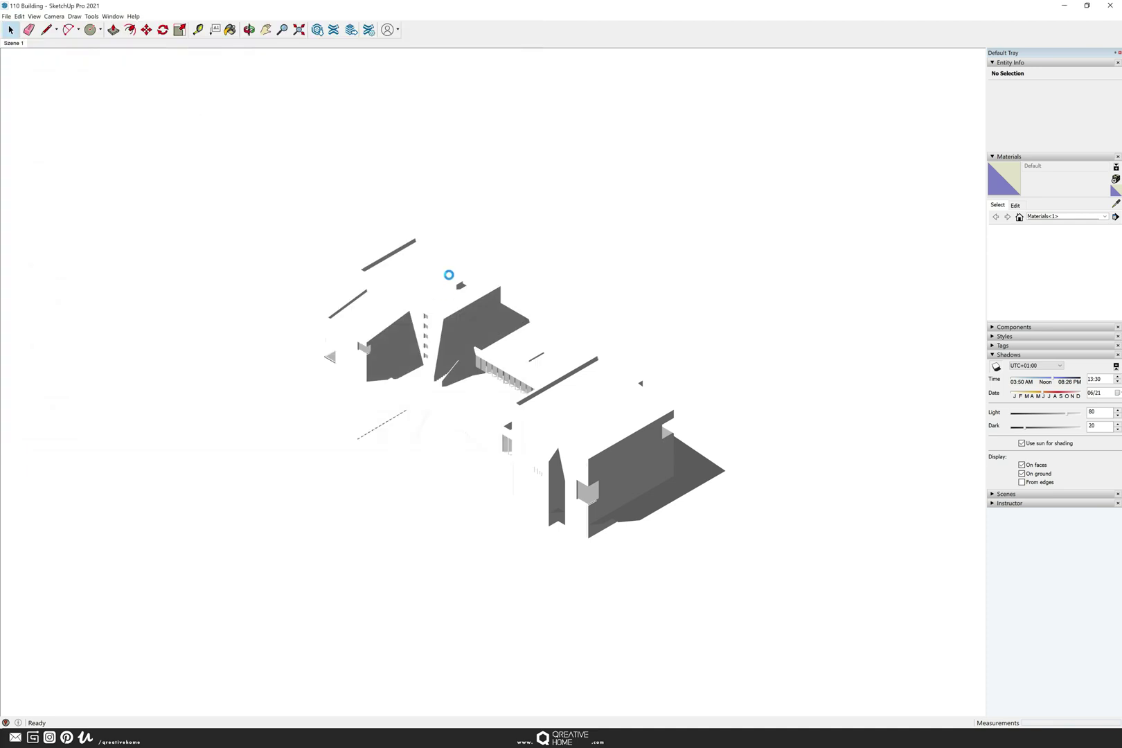
- Turn shadows off and turn the model's edges back on
{"action": "left_click", "coordinate": [36, 17]}
{"action": "key", "text": "Down"}
{"action": "key", "text": "Down"}
{"action": "key", "text": "Down"}
{"action": "key", "text": "Down"}
{"action": "key", "text": "Down"}
{"action": "key", "text": "Down"}
{"action": "key", "text": "Down"}
{"action": "key", "text": "Down"}
{"action": "key", "text": "Down"}
{"action": "key", "text": "Return"}
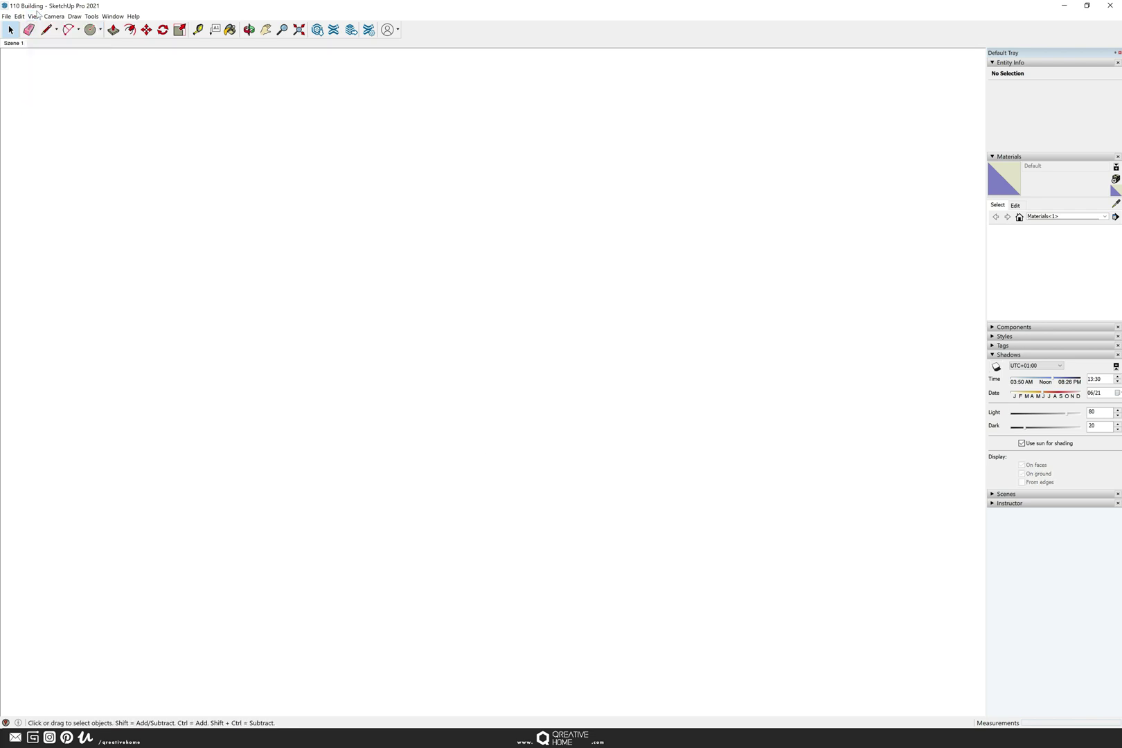
{"action": "left_click", "coordinate": [34, 17]}
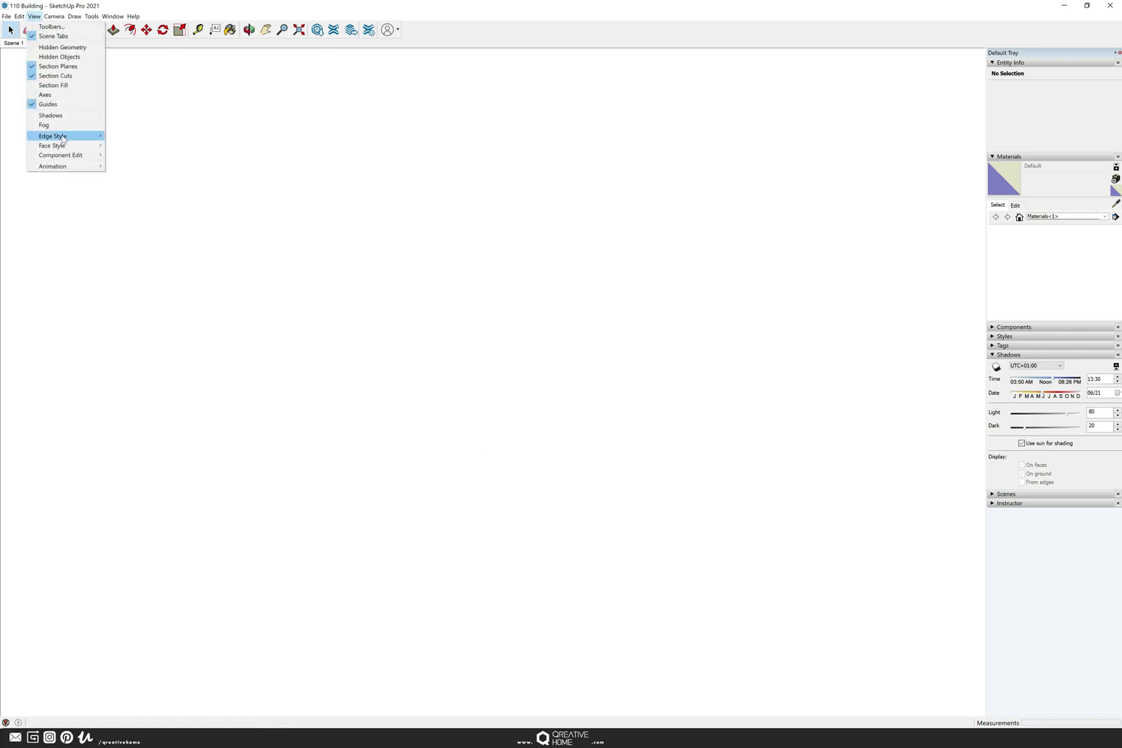
{"action": "mouse_move", "coordinate": [63, 138]}
{"action": "left_click", "coordinate": [132, 139]}
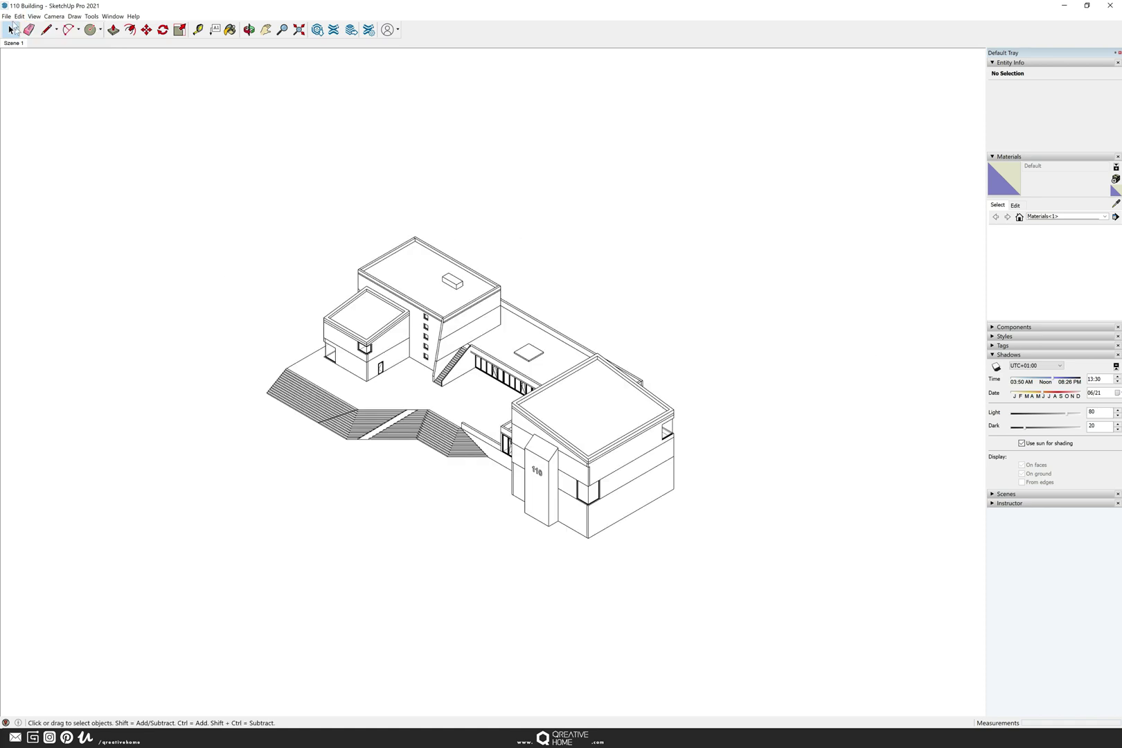
- Start a 2D graphic export named '110 Building - Lineout'
{"action": "left_click", "coordinate": [6, 16]}
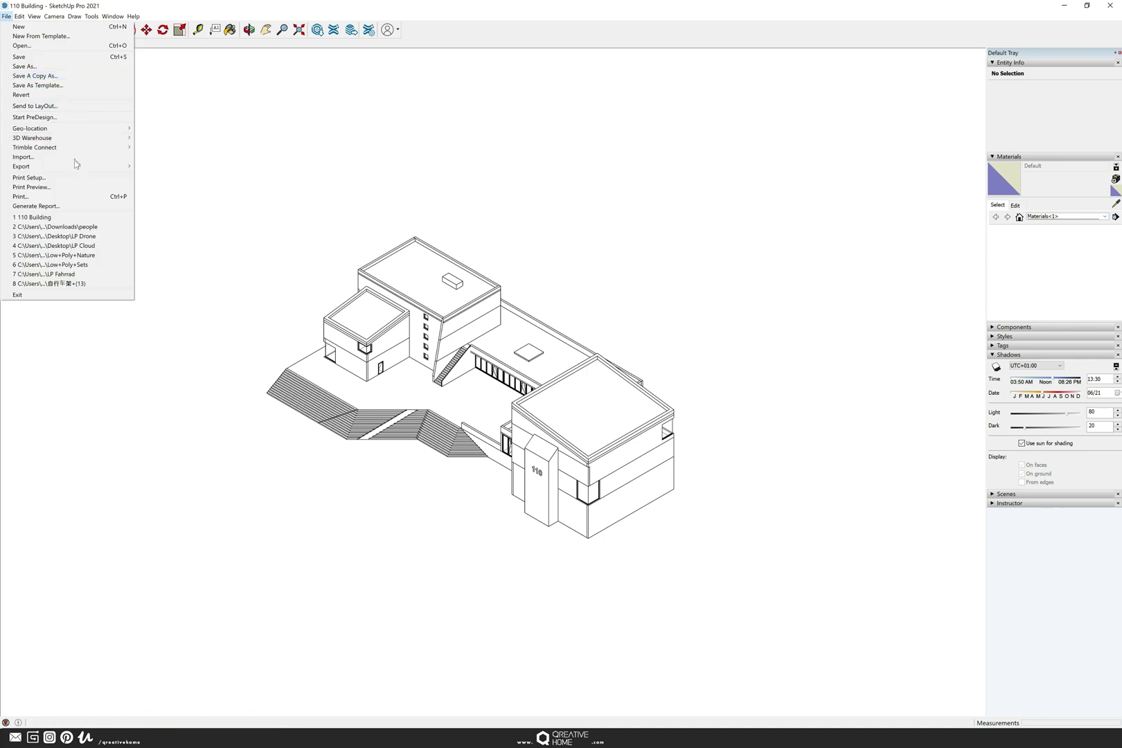
{"action": "mouse_move", "coordinate": [125, 166]}
{"action": "left_click", "coordinate": [163, 176]}
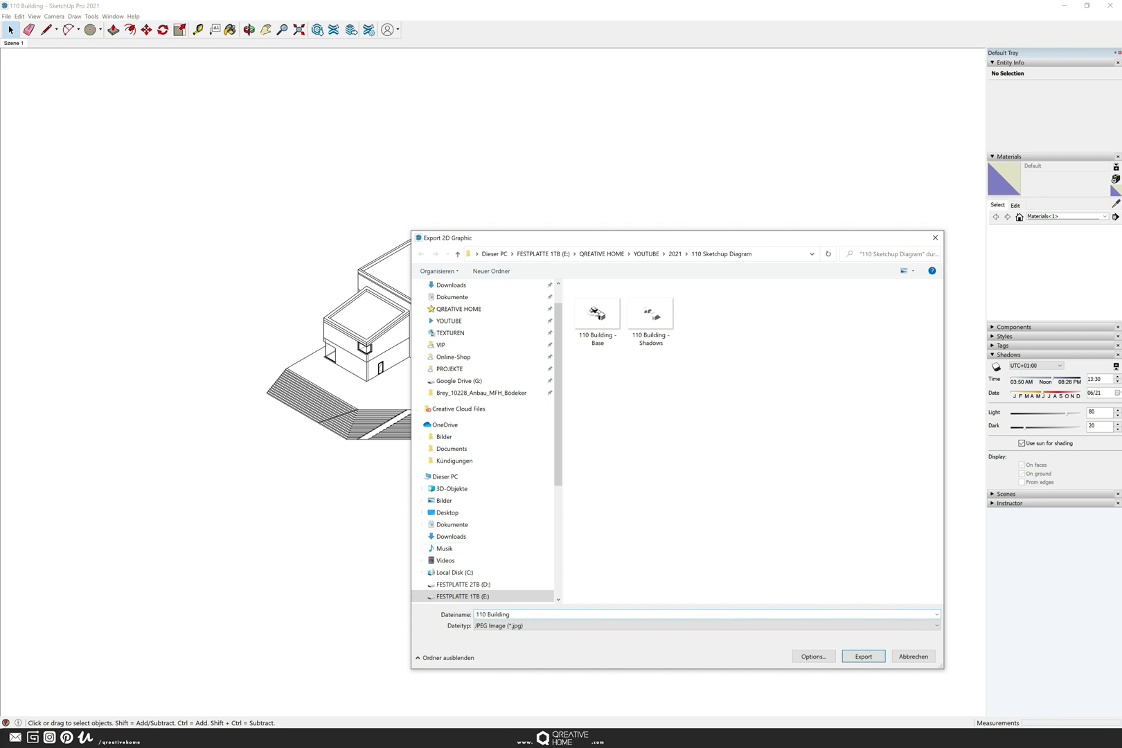
{"action": "type", "text": "- Lineout"}
- Export the Lineout JPEG and place it as a layer over the Base image in Photoshop
{"action": "left_click", "coordinate": [869, 656]}
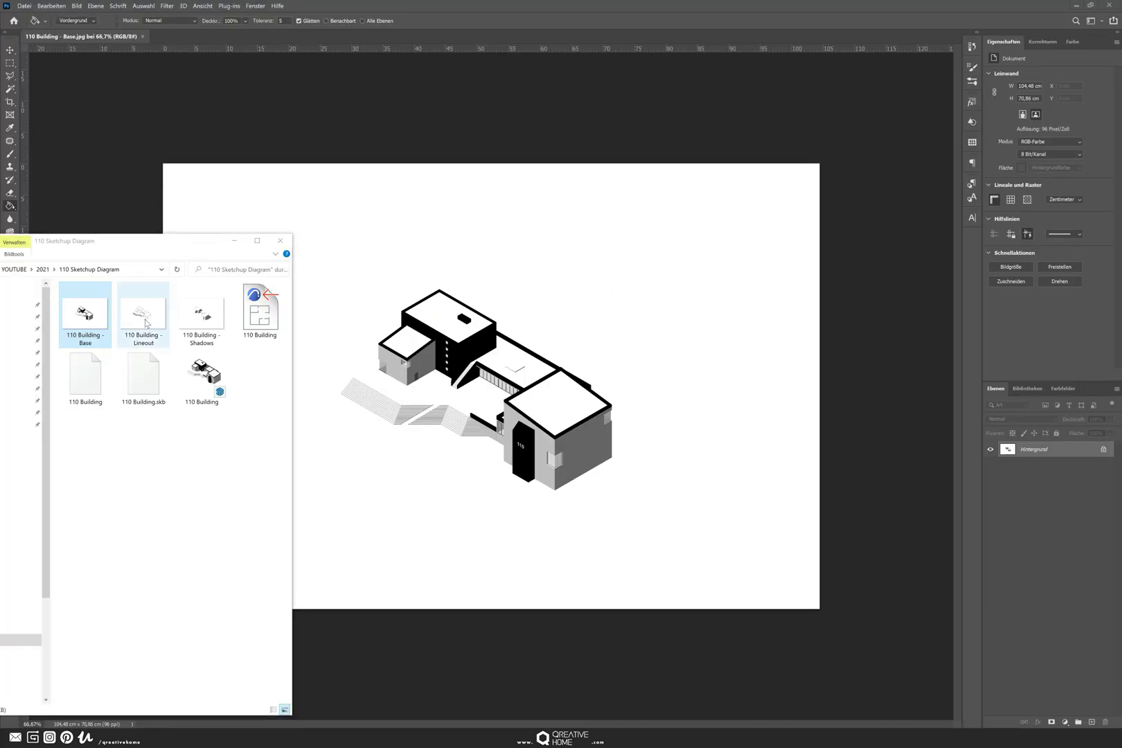
{"action": "left_click_drag", "start_coordinate": [146, 323], "coordinate": [485, 321]}
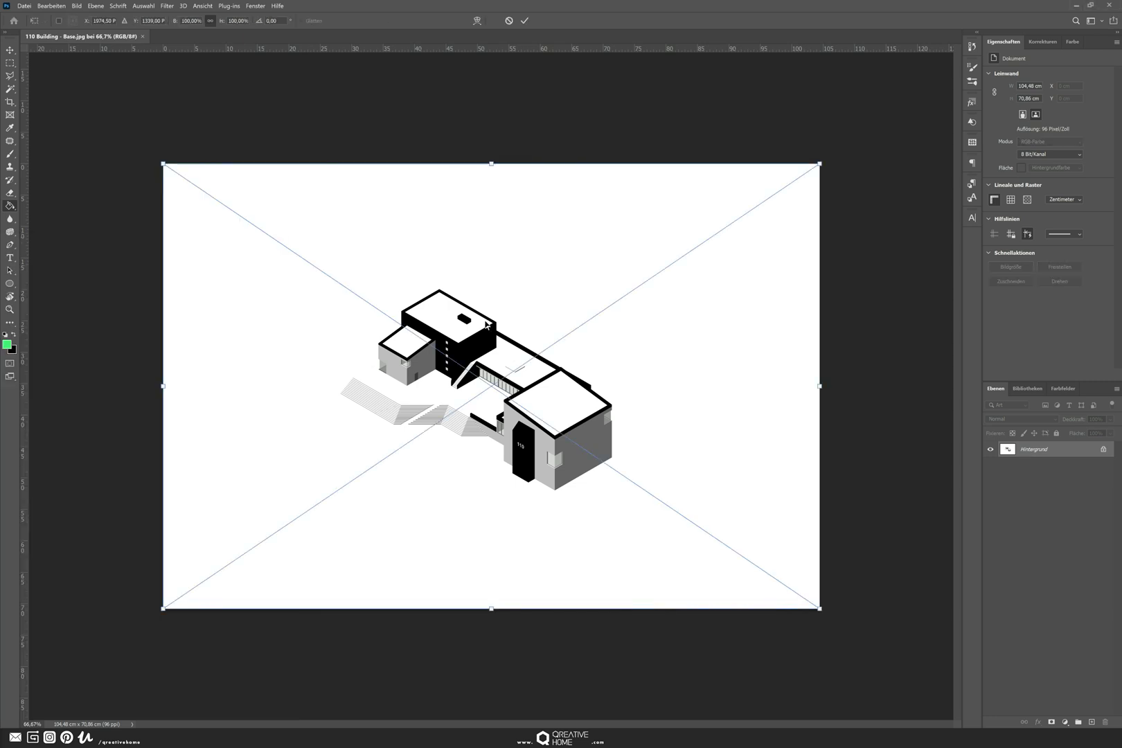
{"action": "left_click", "coordinate": [524, 21]}
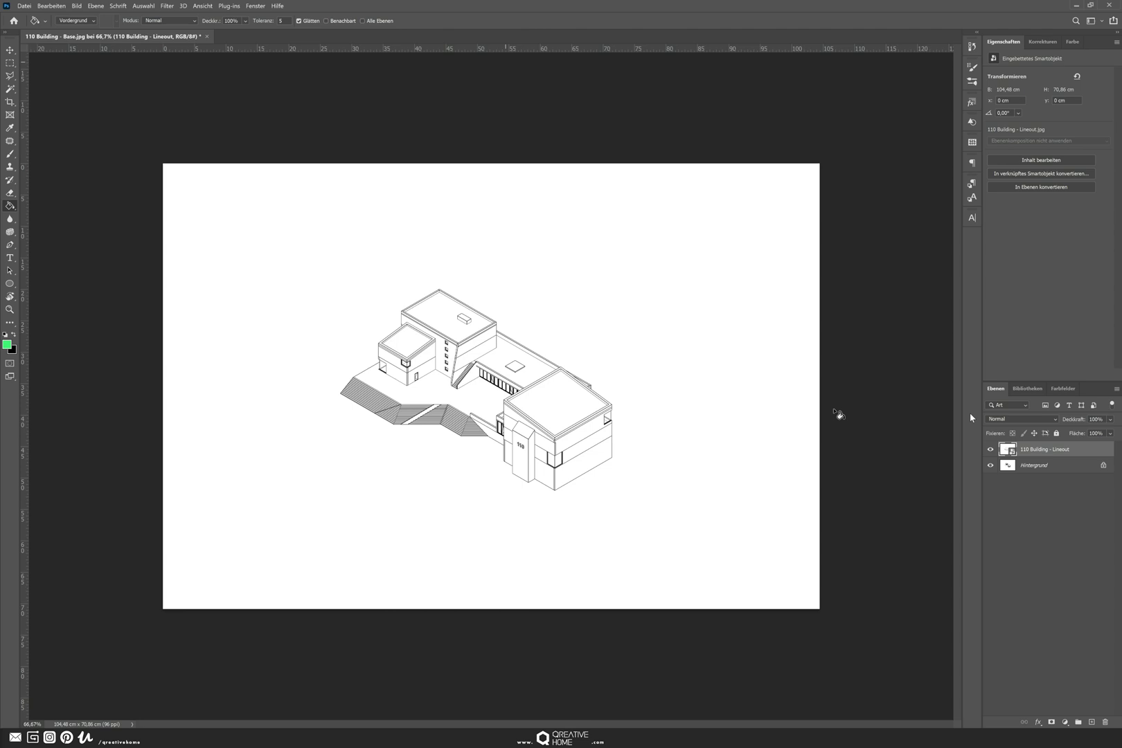
- Duplicate the Hintergrund layer and hide the original
{"action": "left_click", "coordinate": [1044, 469]}
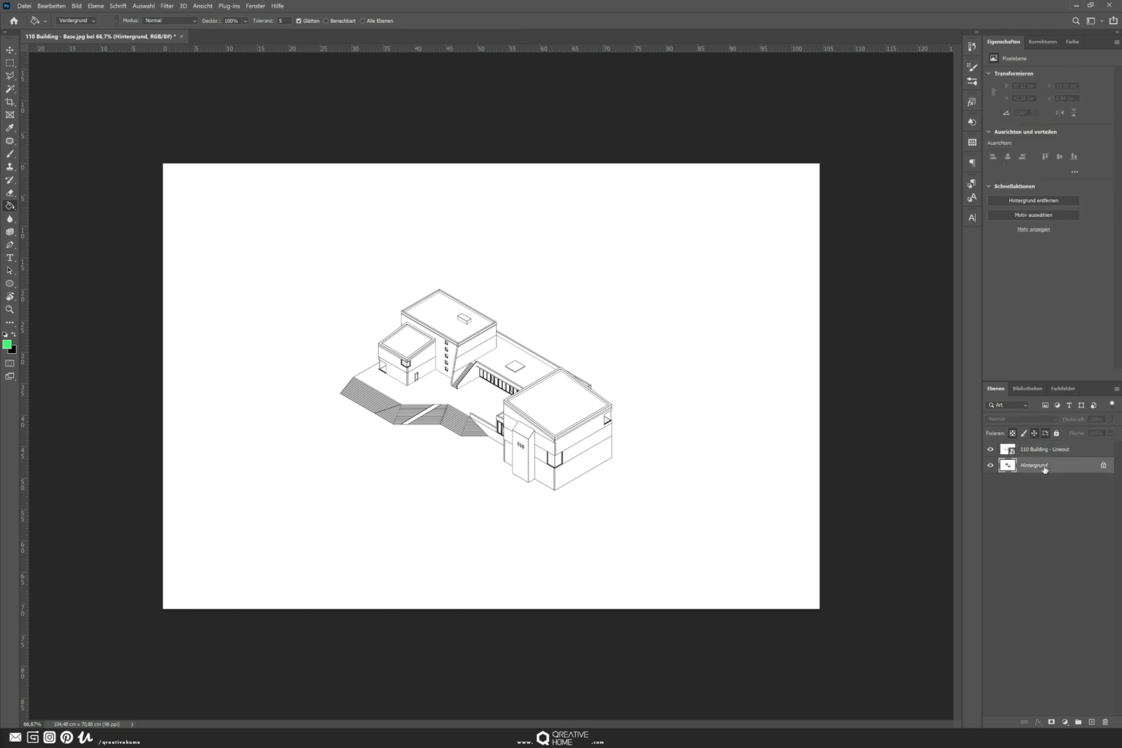
{"action": "key", "text": "ctrl+j"}
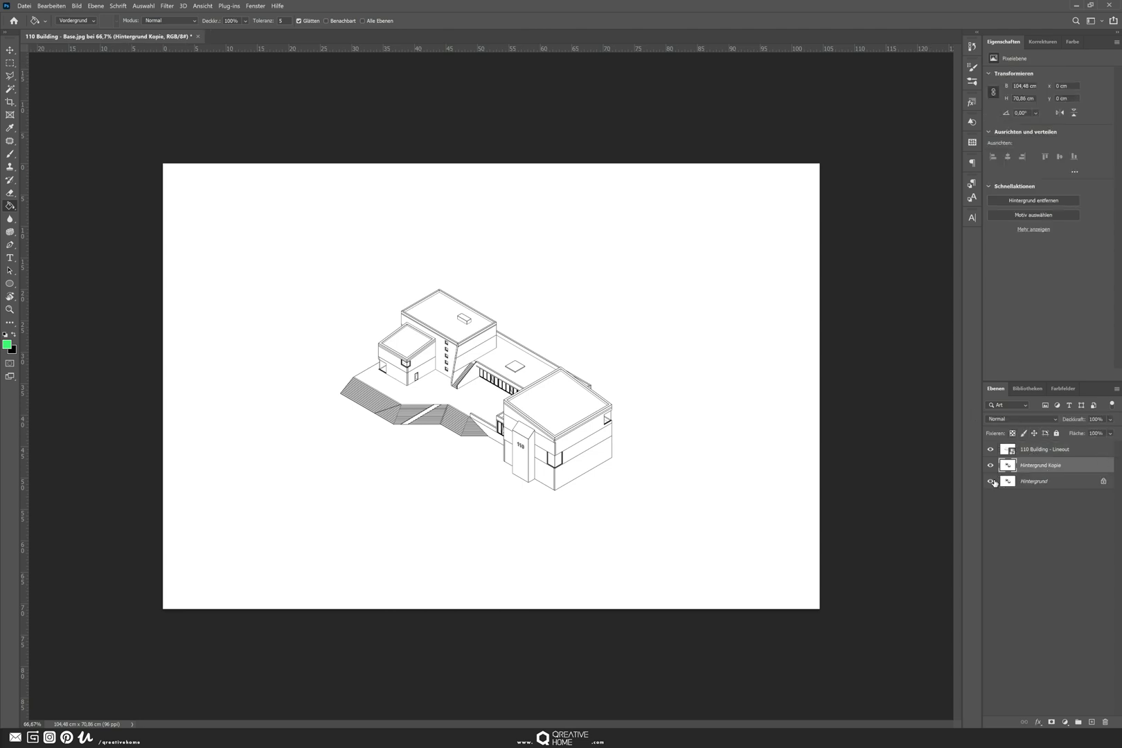
{"action": "left_click", "coordinate": [993, 481]}
{"action": "left_click", "coordinate": [1047, 453]}
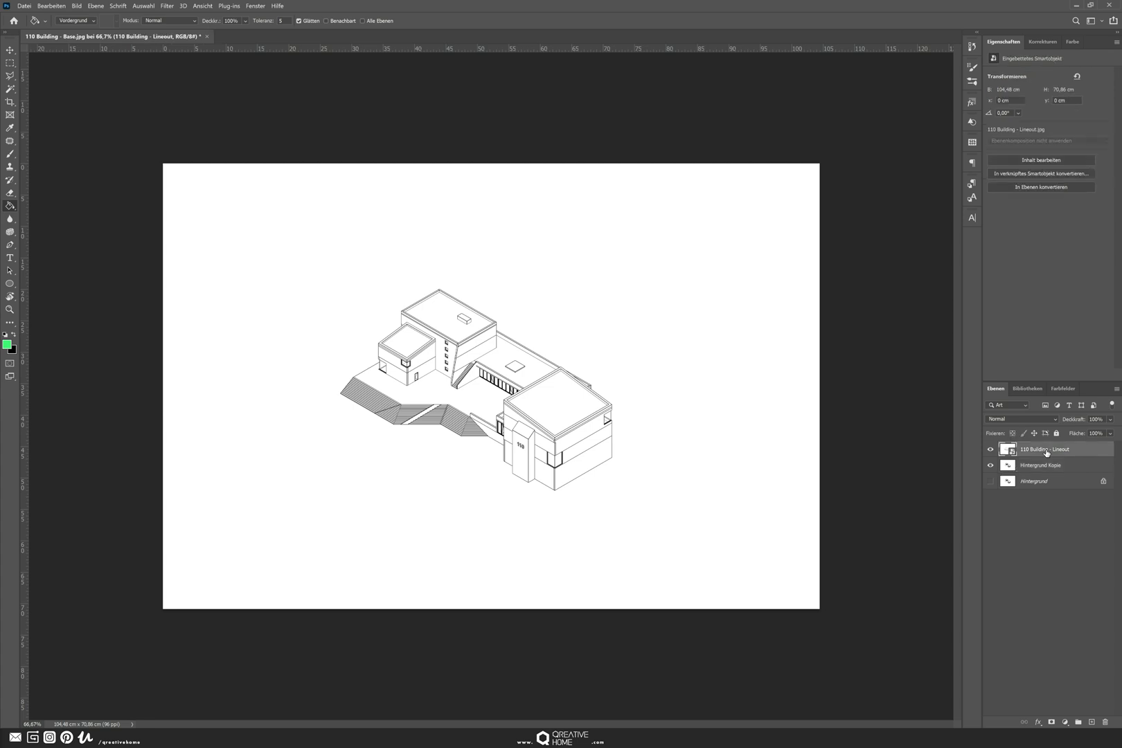
- Magic-wand the Lineout's white area, delete it from the copy, then delete the Lineout layer
{"action": "key", "text": "w"}
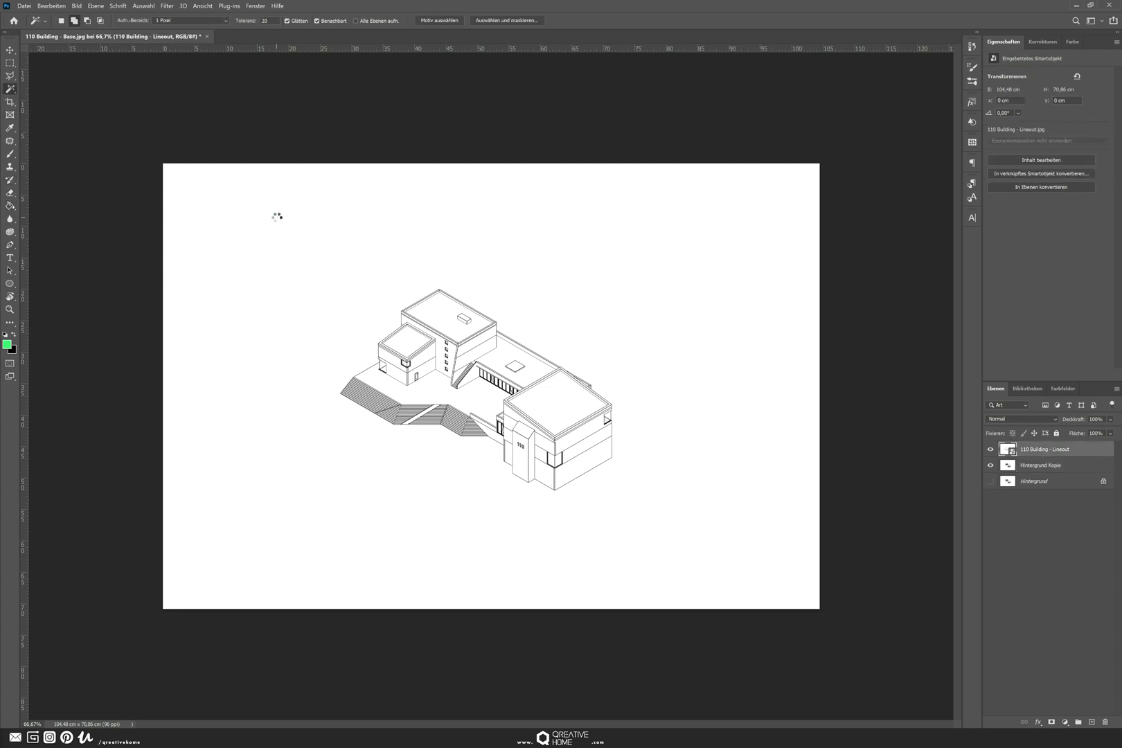
{"action": "left_click", "coordinate": [277, 219]}
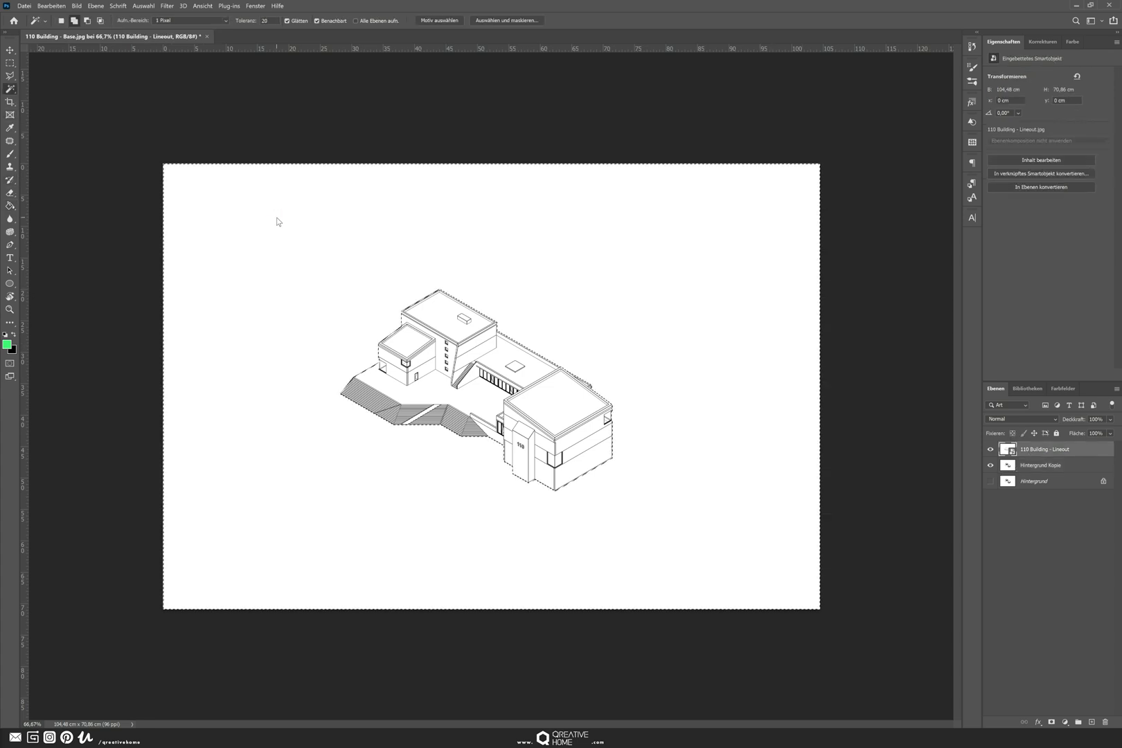
{"action": "left_click", "coordinate": [1031, 469]}
{"action": "key", "text": "Delete"}
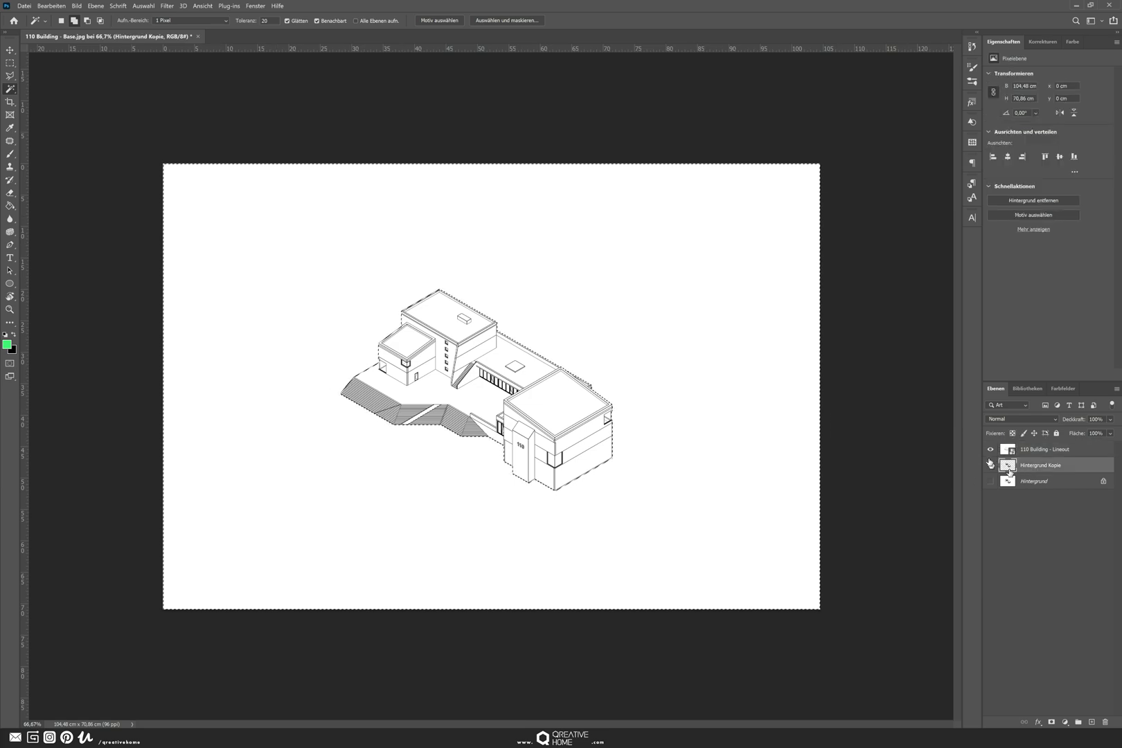
{"action": "left_click", "coordinate": [991, 450]}
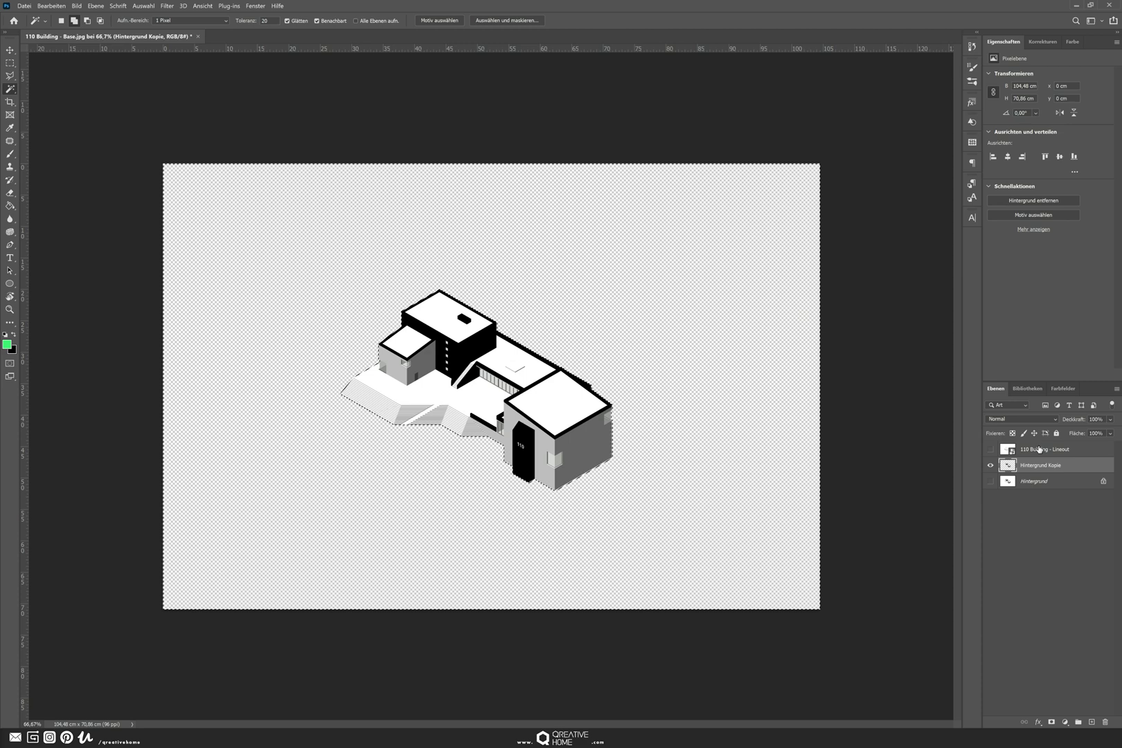
{"action": "key", "text": "ctrl+d"}
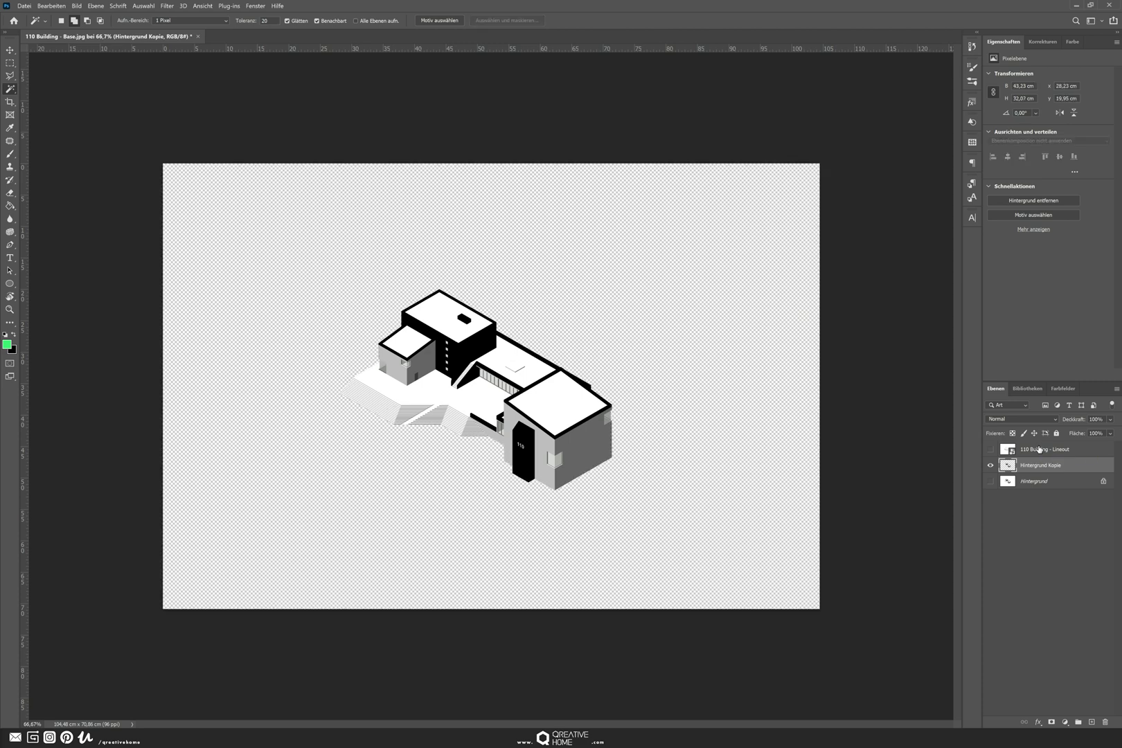
{"action": "left_click", "coordinate": [1035, 452]}
{"action": "key", "text": "Delete"}
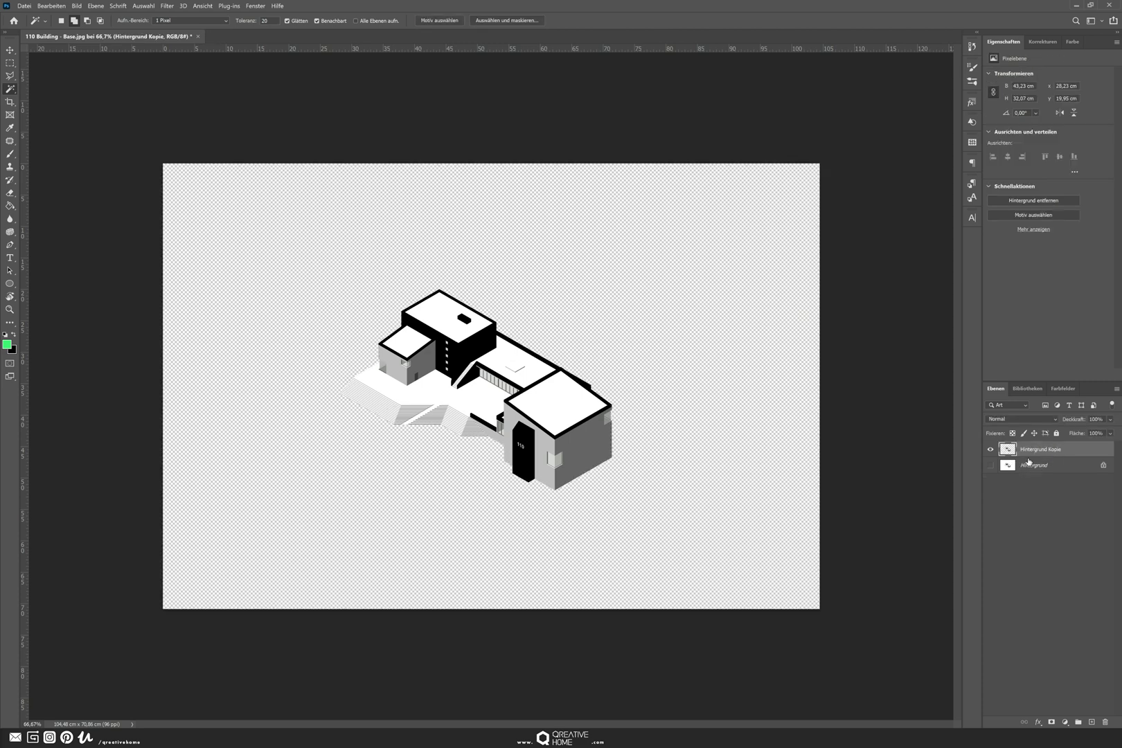
- Place '110 Building - Shadows' from the export folder over the building
{"action": "left_click", "coordinate": [290, 726]}
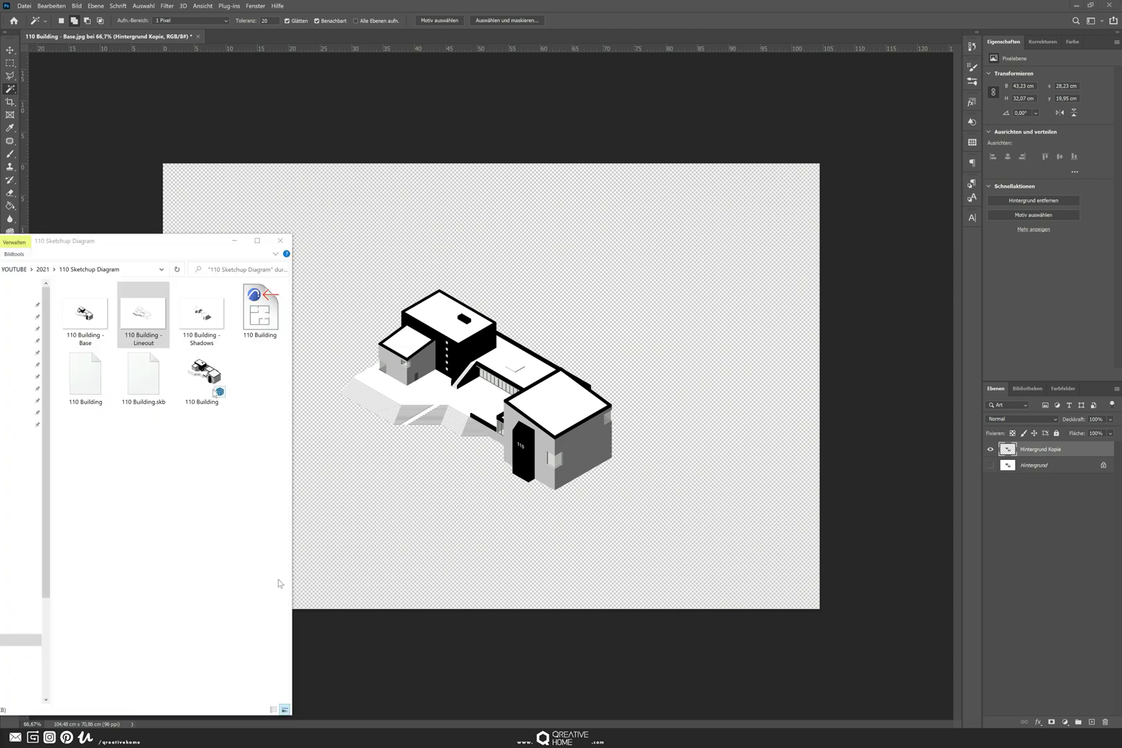
{"action": "left_click", "coordinate": [197, 316]}
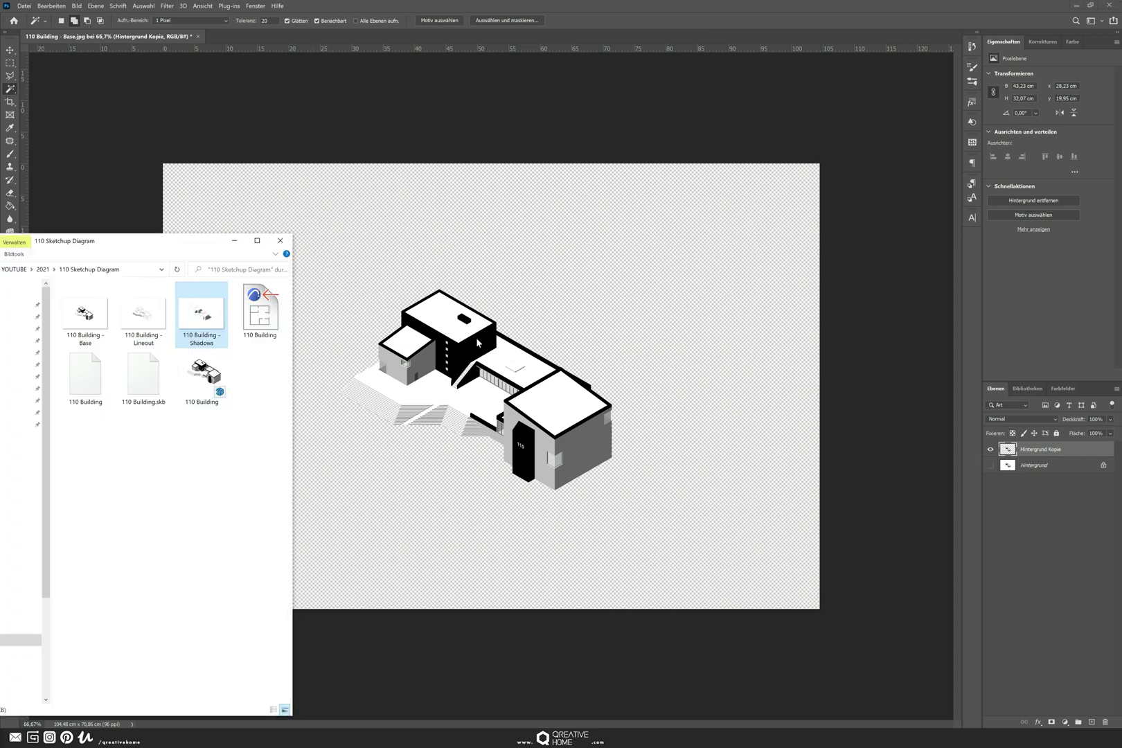
{"action": "left_click_drag", "start_coordinate": [478, 341], "coordinate": [477, 342]}
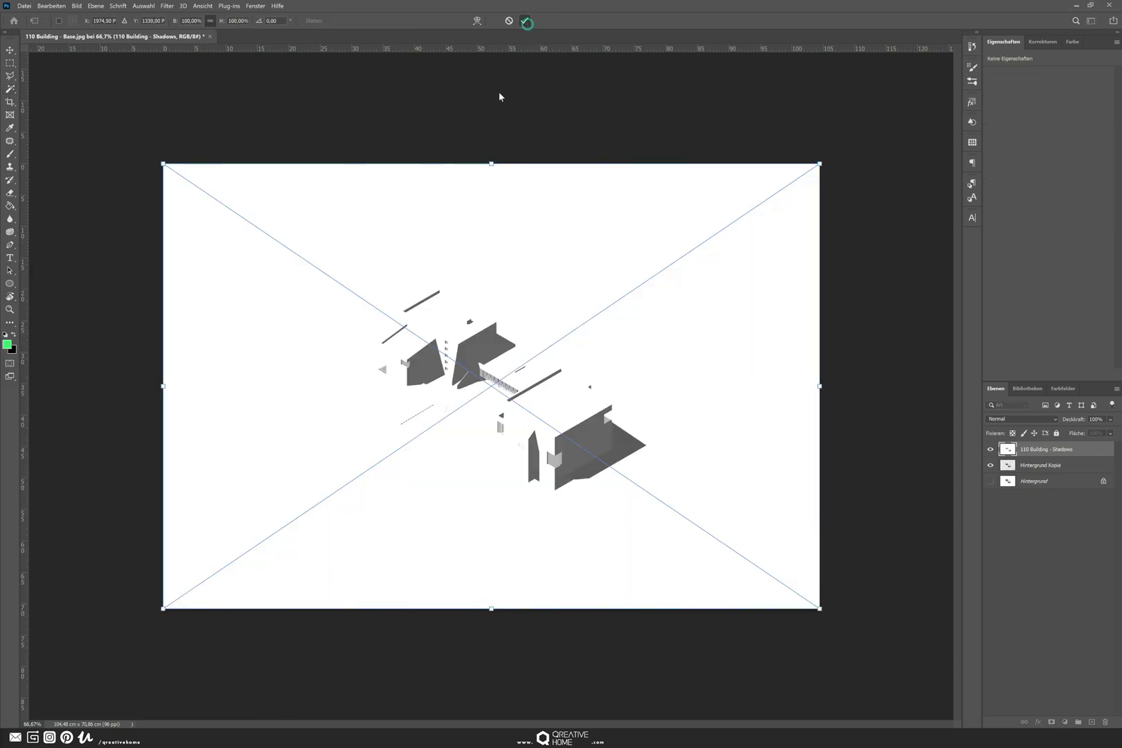
{"action": "key", "text": "Return"}
- Set the shadows layer to Multiply blending at 41% opacity
{"action": "left_click", "coordinate": [1021, 419]}
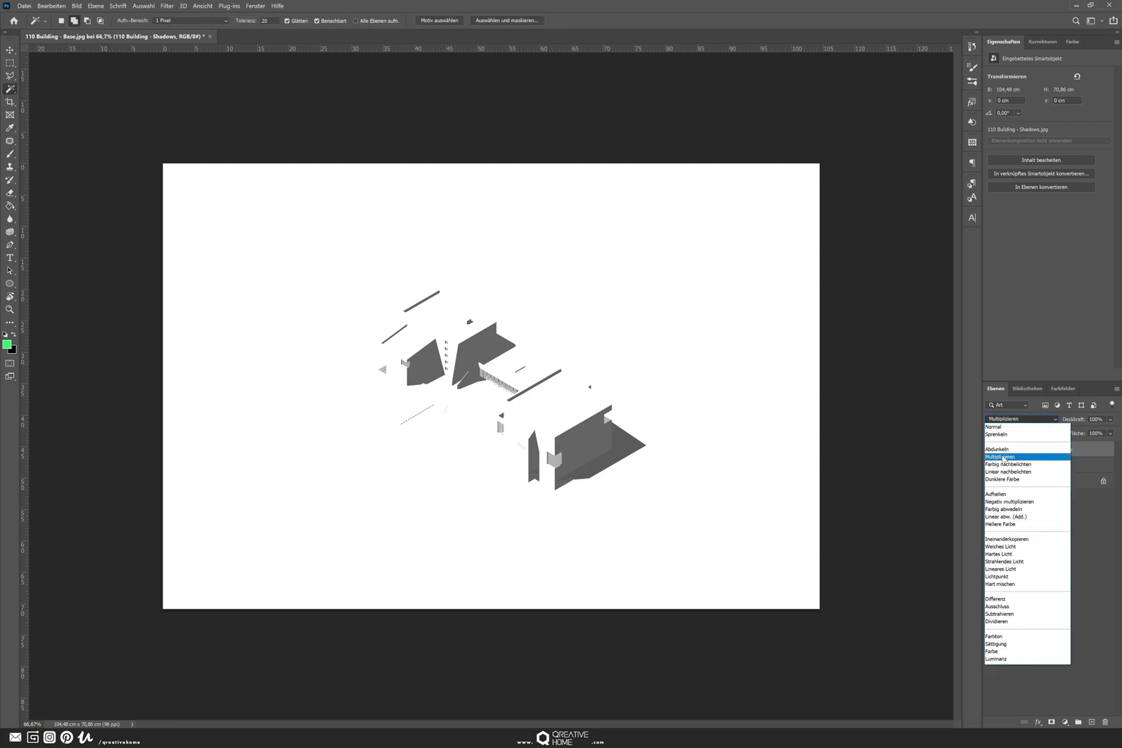
{"action": "left_click", "coordinate": [1003, 459]}
{"action": "left_click", "coordinate": [1110, 419]}
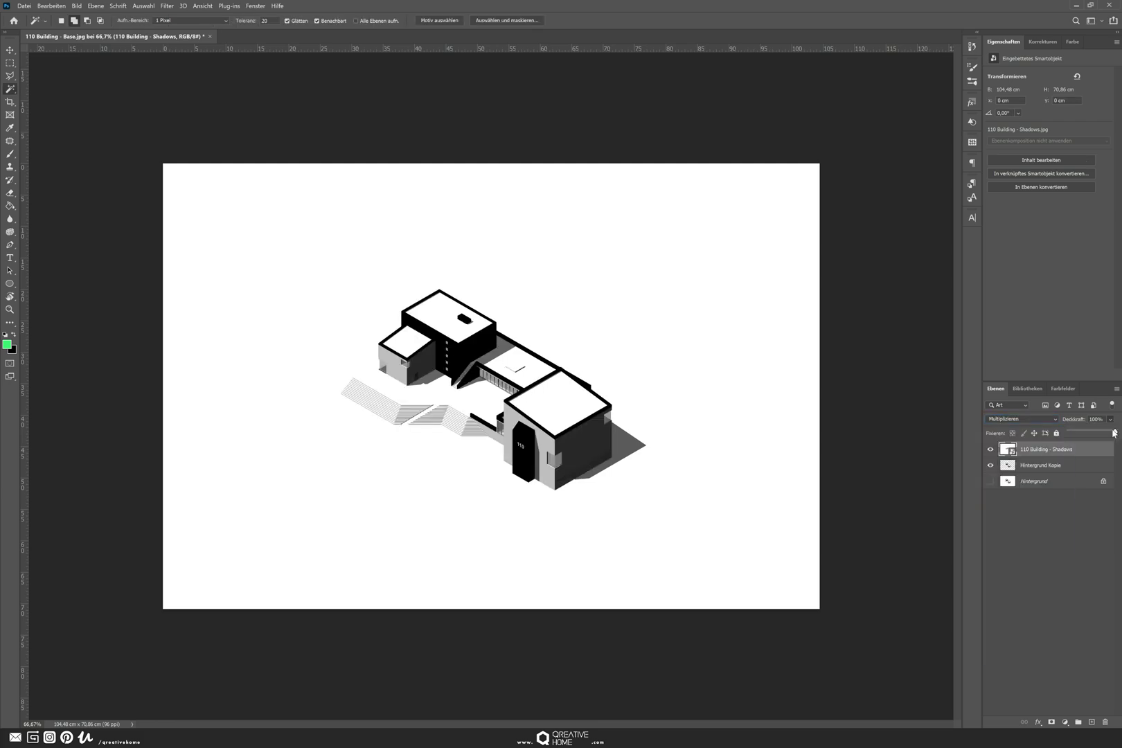
{"action": "left_click_drag", "start_coordinate": [1114, 432], "coordinate": [1088, 434]}
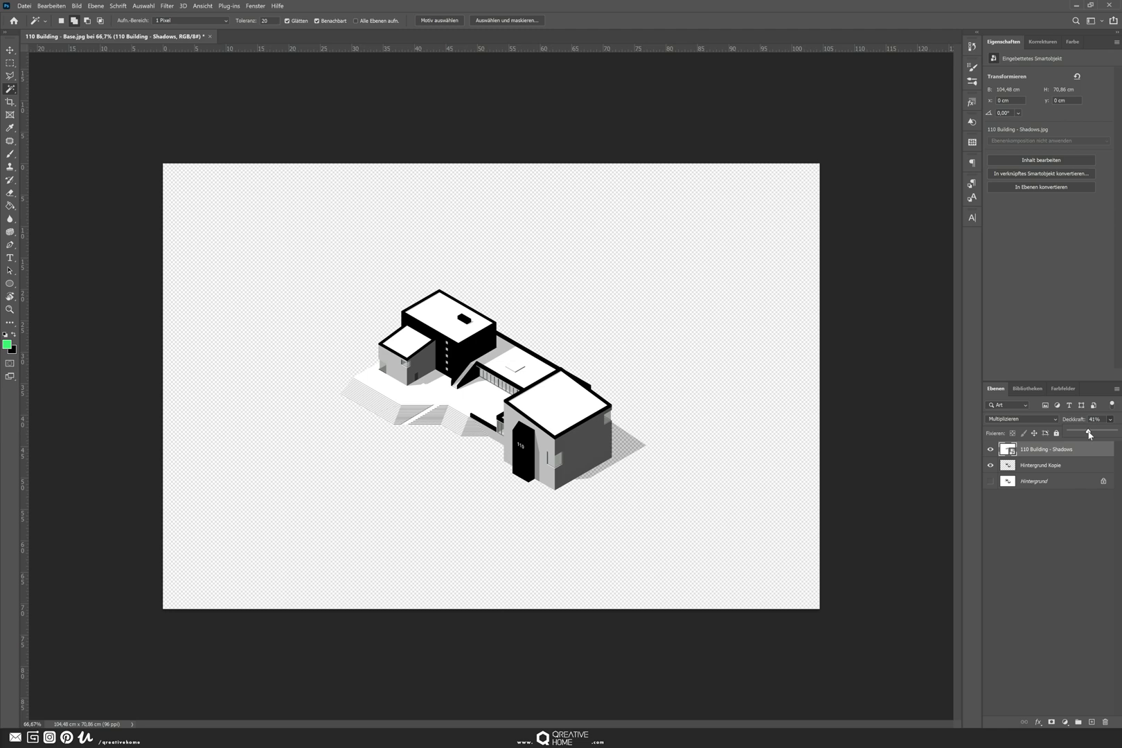
{"action": "left_click", "coordinate": [1050, 508]}
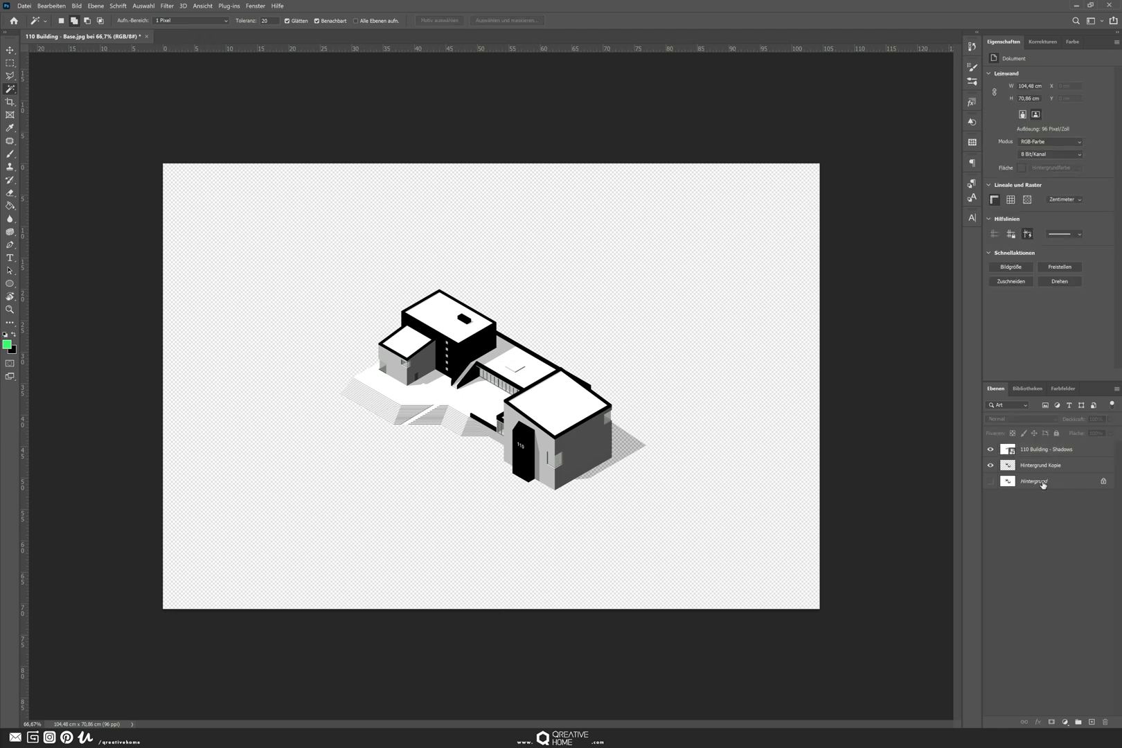
- Add a new layer above Hintergrund and fill it grey, settling on light grey d6d6d6
{"action": "left_click", "coordinate": [1043, 484]}
{"action": "key", "text": "ctrl+shift+alt+n"}
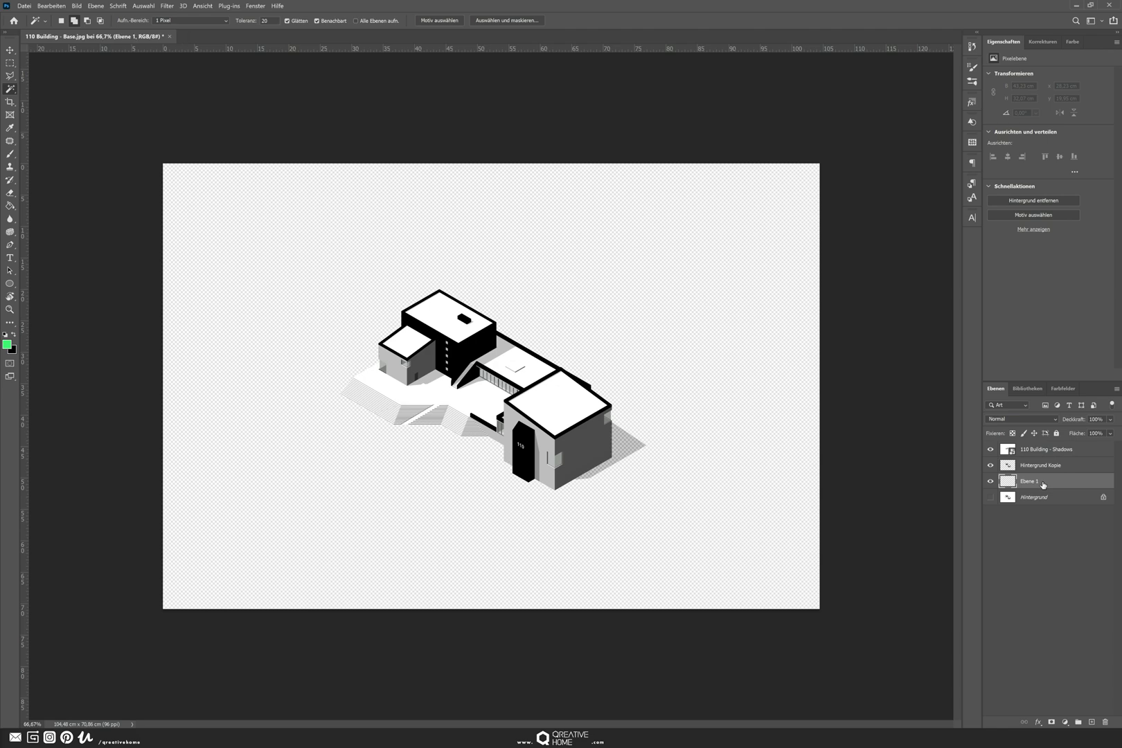
{"action": "key", "text": "g"}
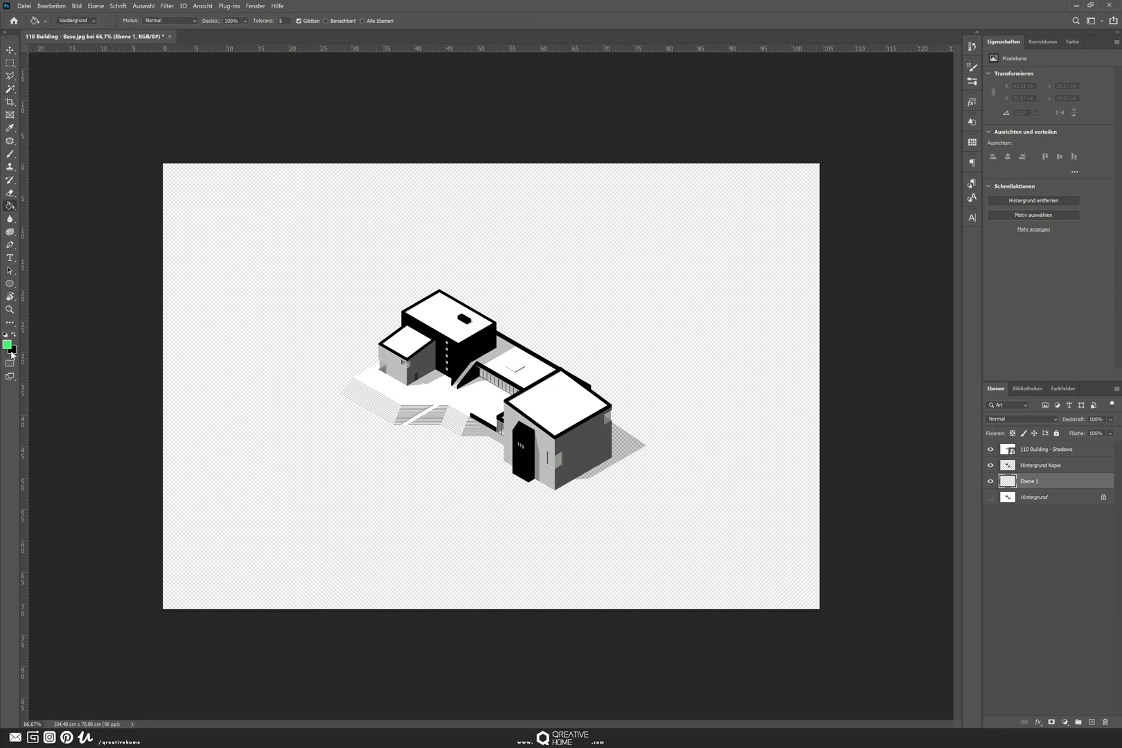
{"action": "key", "text": "c"}
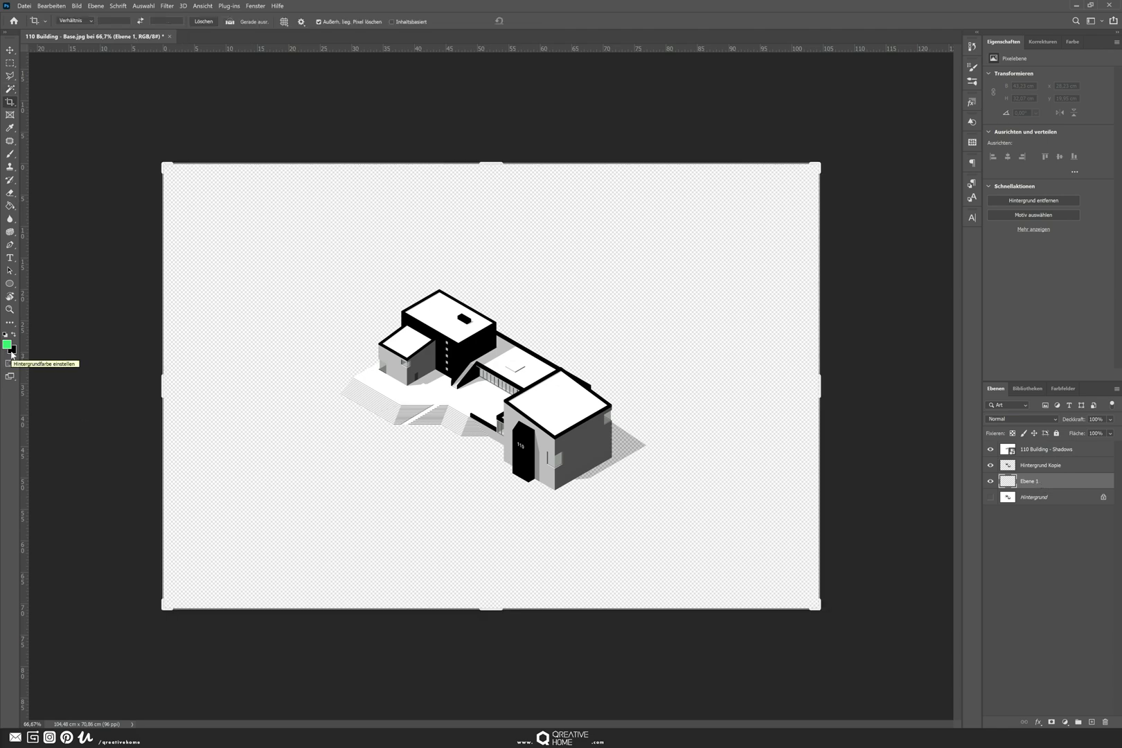
{"action": "key", "text": "x"}
{"action": "left_click", "coordinate": [8, 344]}
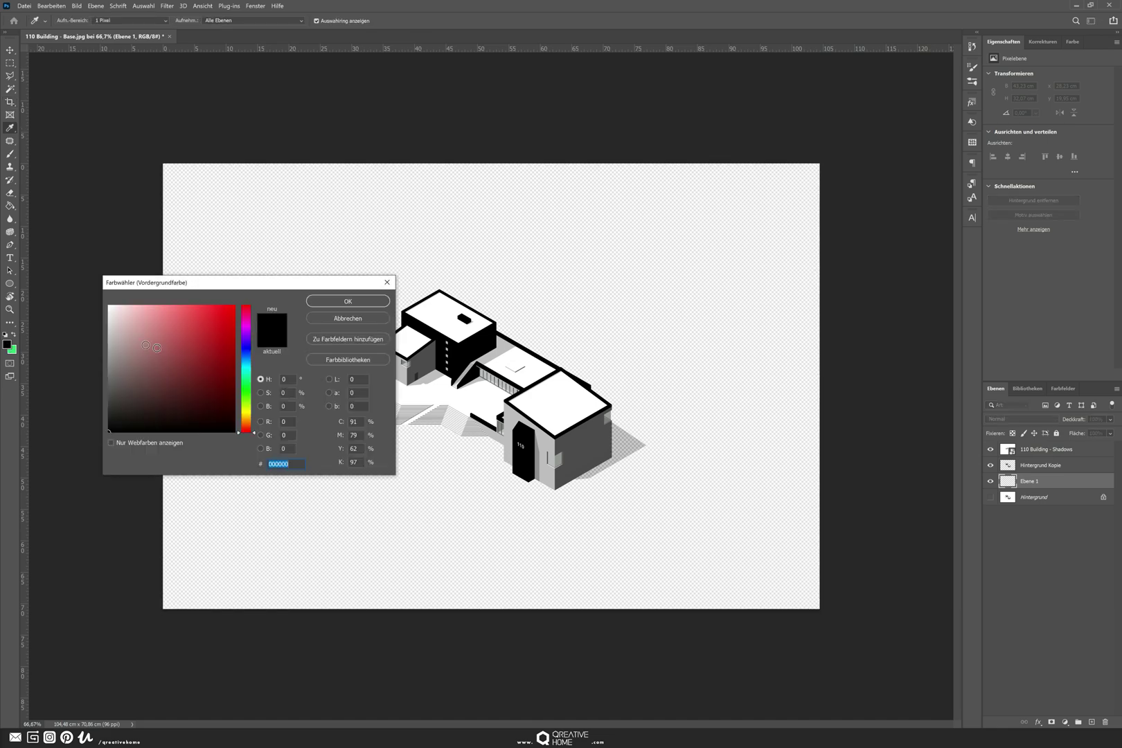
{"action": "left_click", "coordinate": [109, 343]}
{"action": "left_click", "coordinate": [329, 302]}
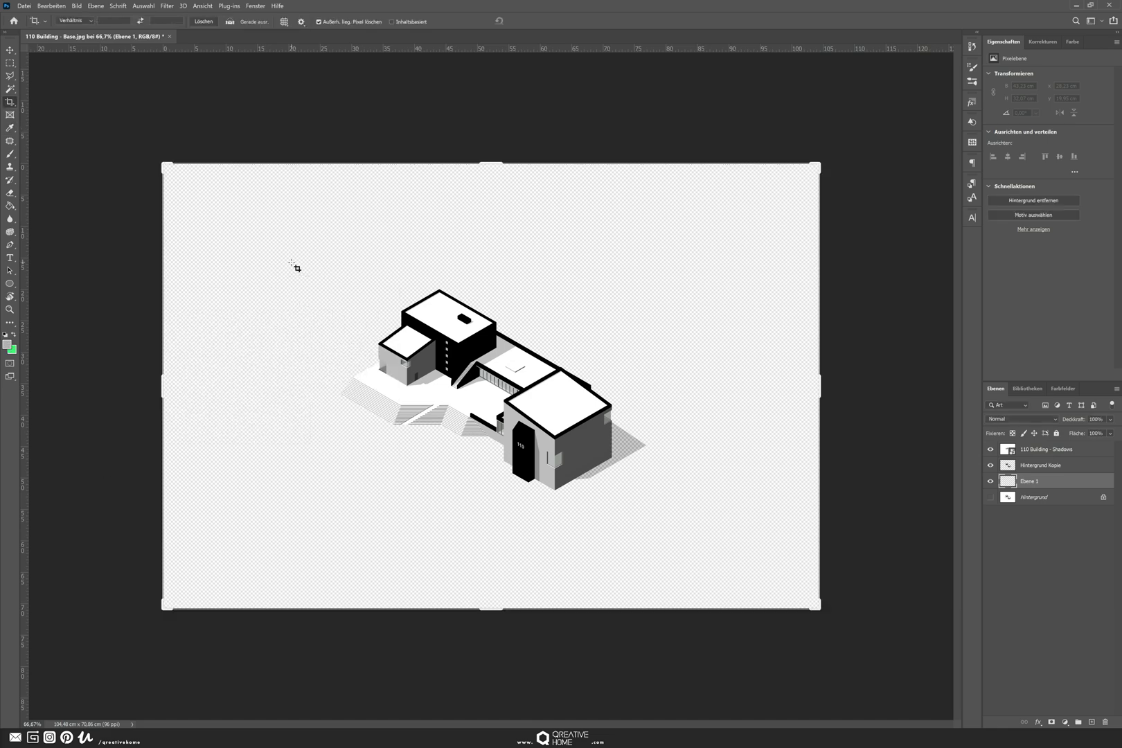
{"action": "key", "text": "g"}
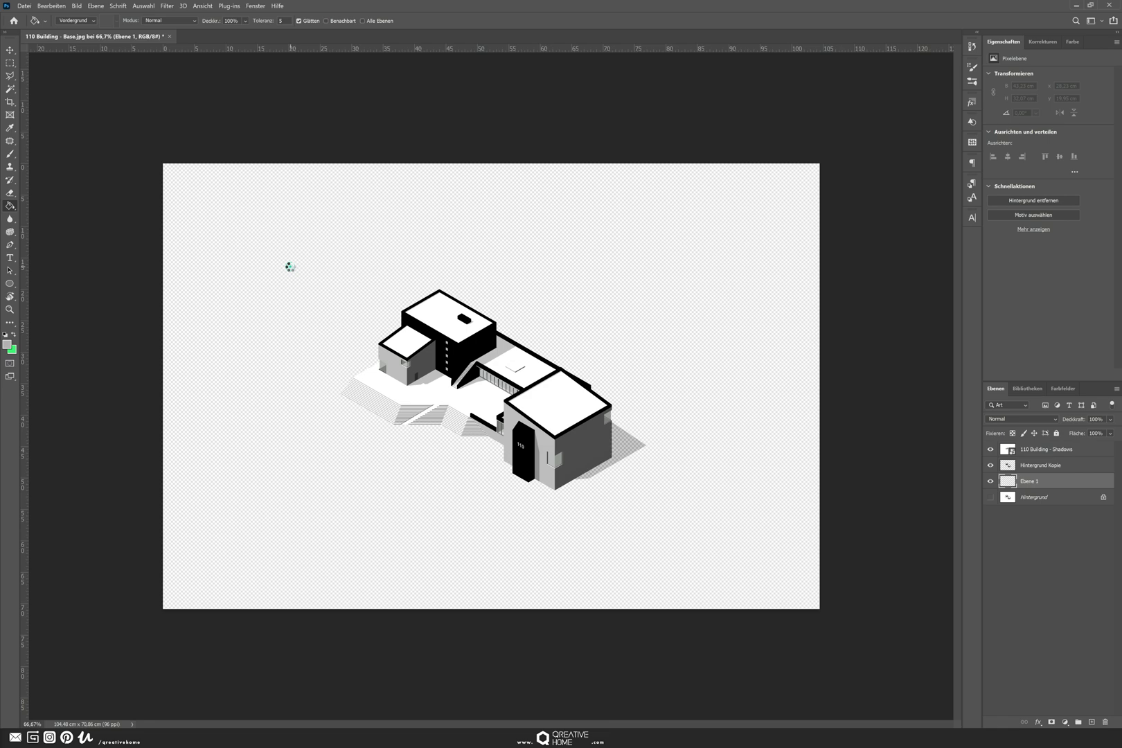
{"action": "left_click", "coordinate": [290, 267]}
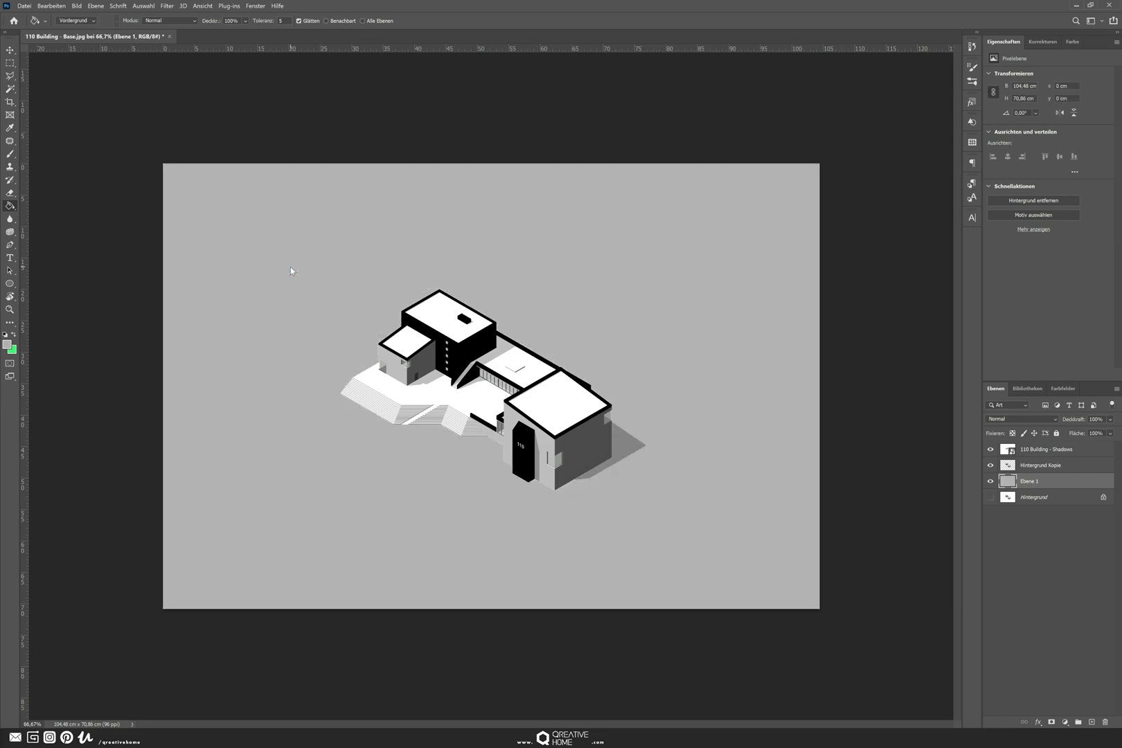
{"action": "left_click", "coordinate": [8, 344]}
{"action": "left_click", "coordinate": [109, 325]}
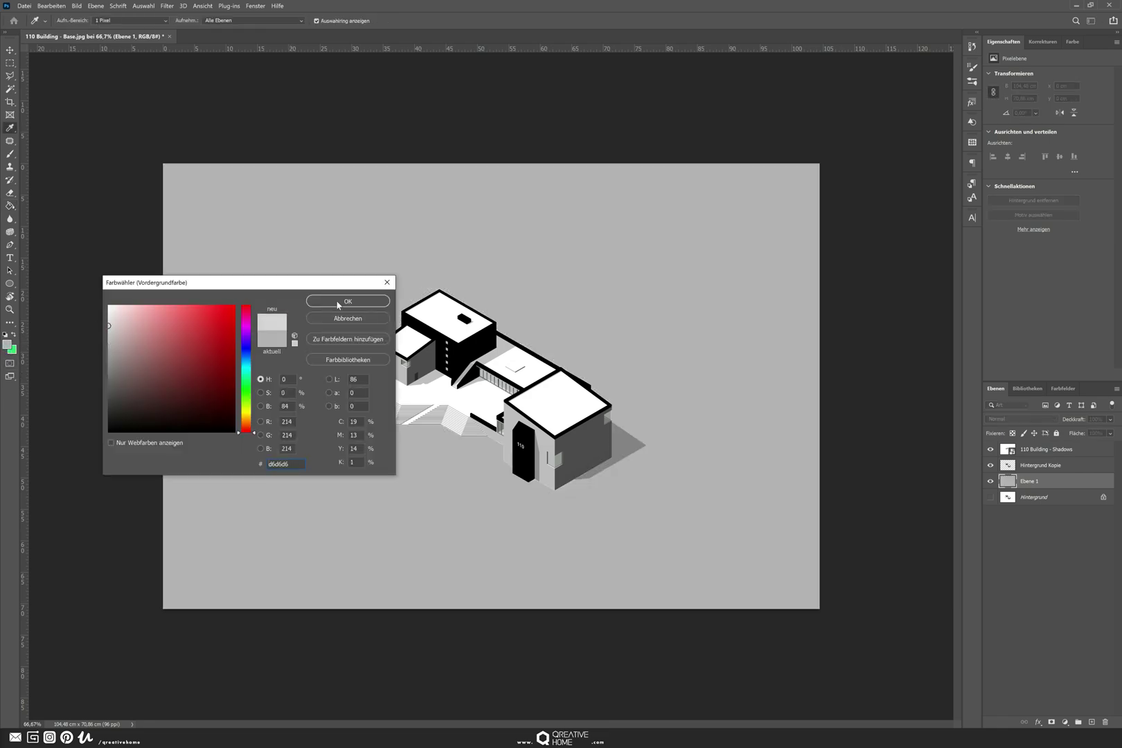
{"action": "left_click", "coordinate": [279, 254]}
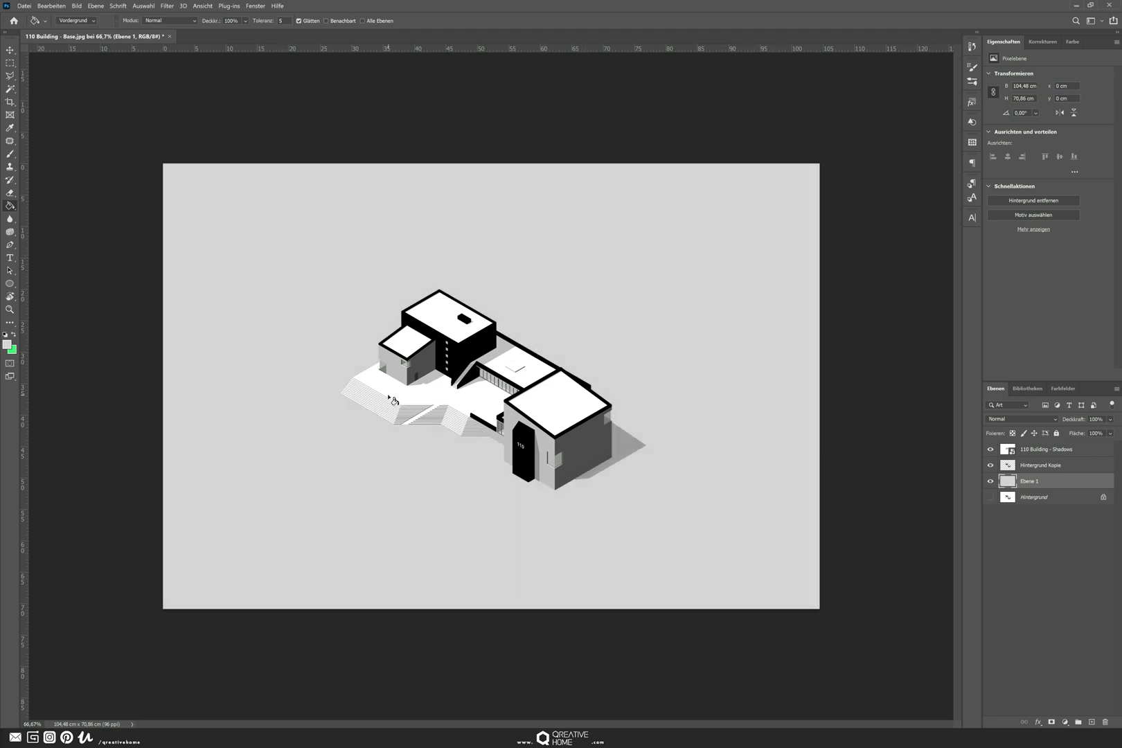
- Start a crop that extends the canvas upward above the image
{"action": "key", "text": "v"}
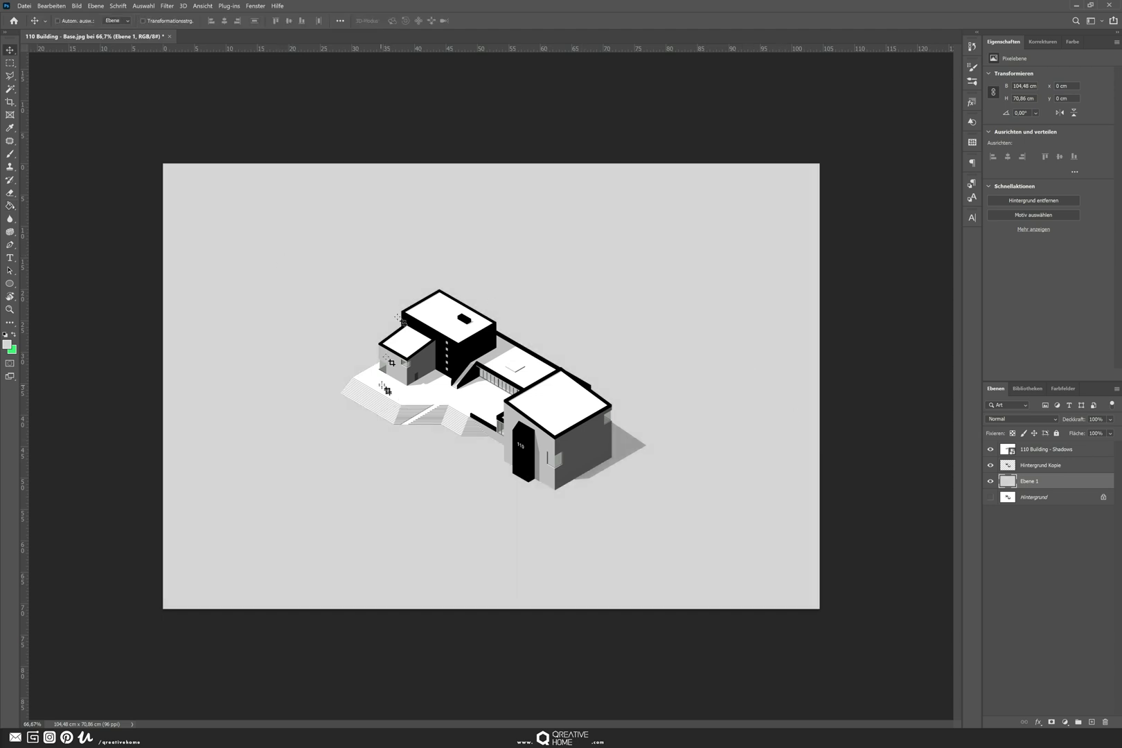
{"action": "key", "text": "c"}
{"action": "key", "text": "ctrl+minus"}
{"action": "left_click_drag", "start_coordinate": [492, 219], "coordinate": [492, 141]}
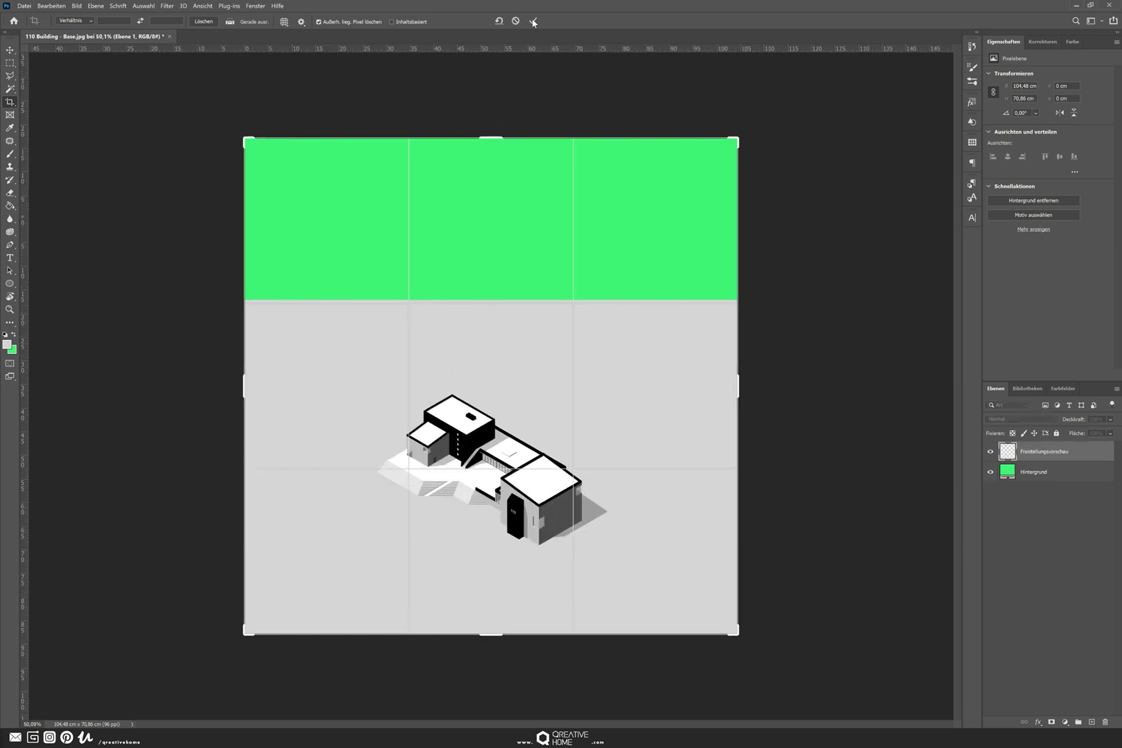
- Commit the taller canvas, fill the new top area light grey, and add an empty layer
{"action": "key", "text": "Return"}
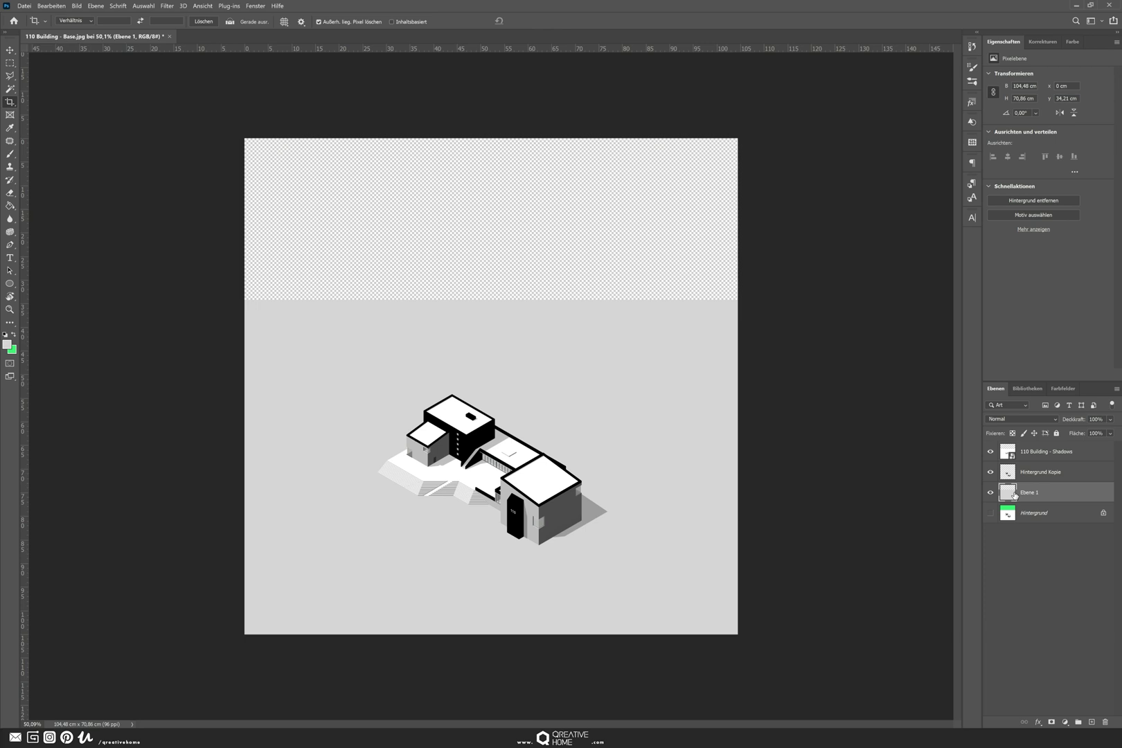
{"action": "key", "text": "g"}
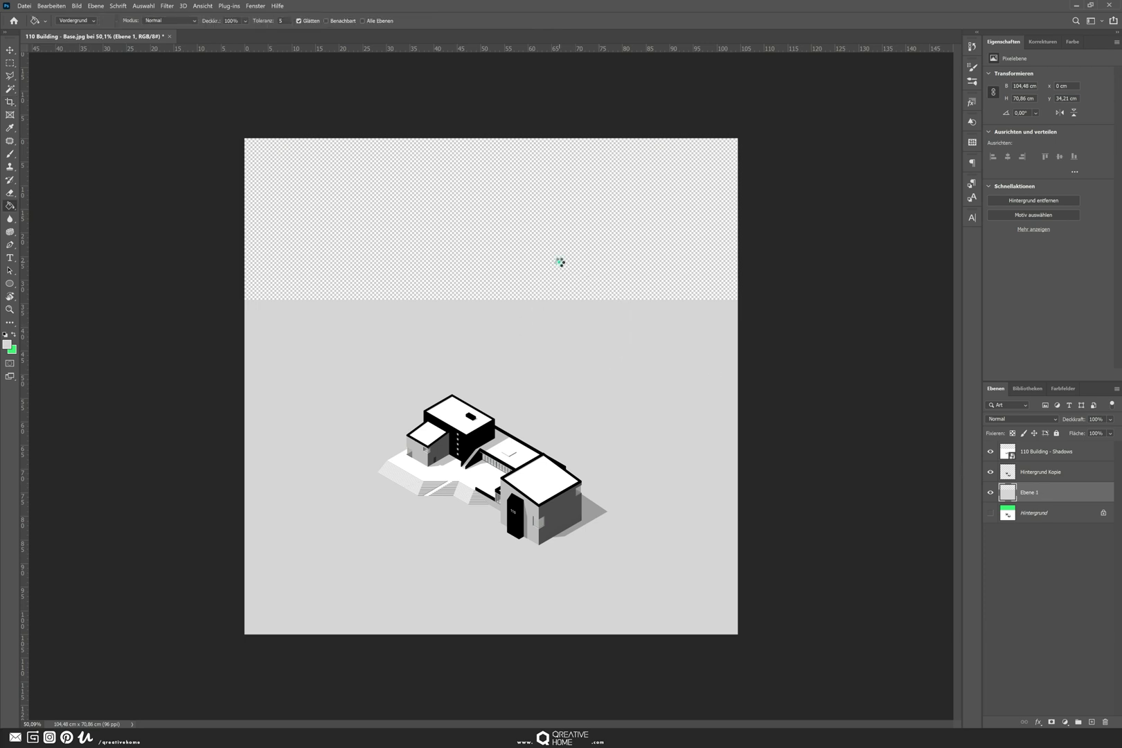
{"action": "left_click", "coordinate": [559, 264]}
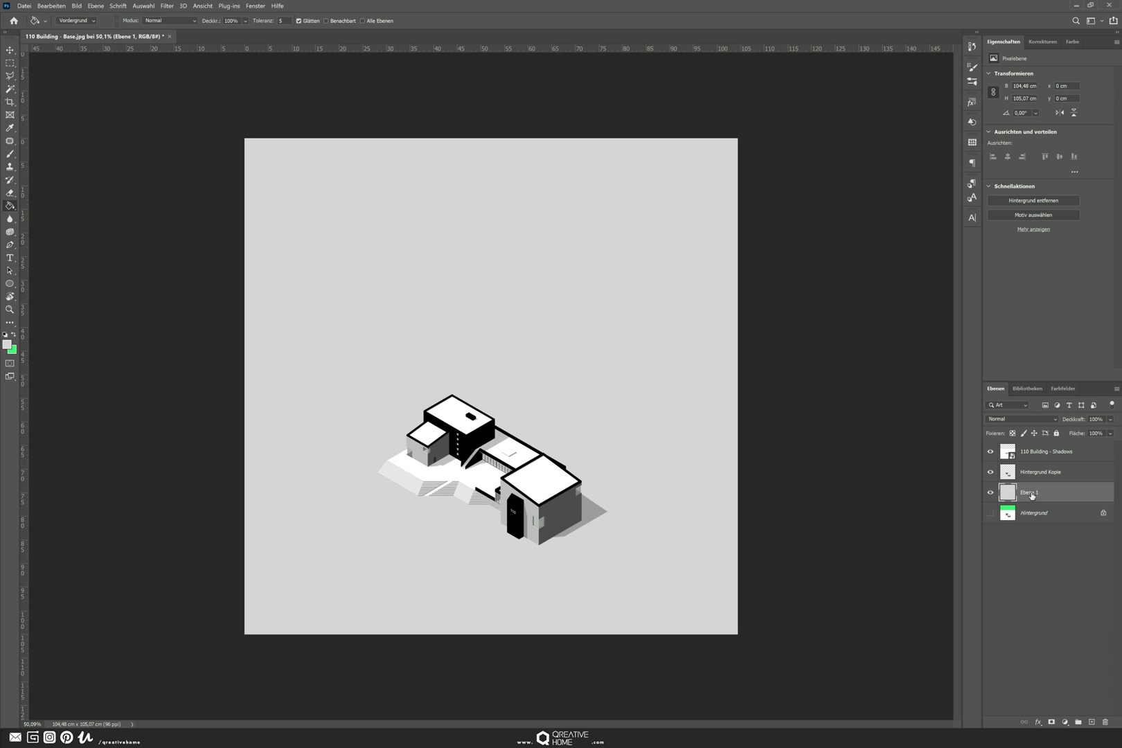
{"action": "key", "text": "ctrl+shift+alt+n"}
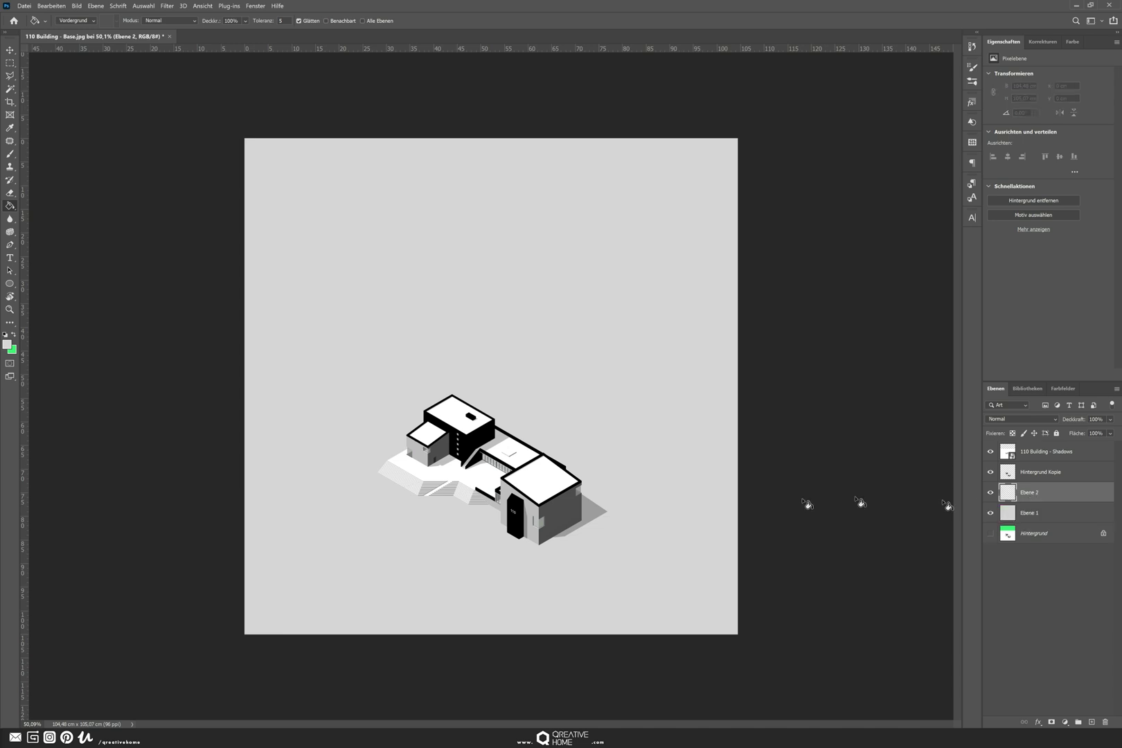
- Select a tall rectangle rising above the building and fill it with green
{"action": "key", "text": "m"}
{"action": "scroll", "coordinate": [593, 492], "scroll_direction": "up", "scroll_amount": 5}
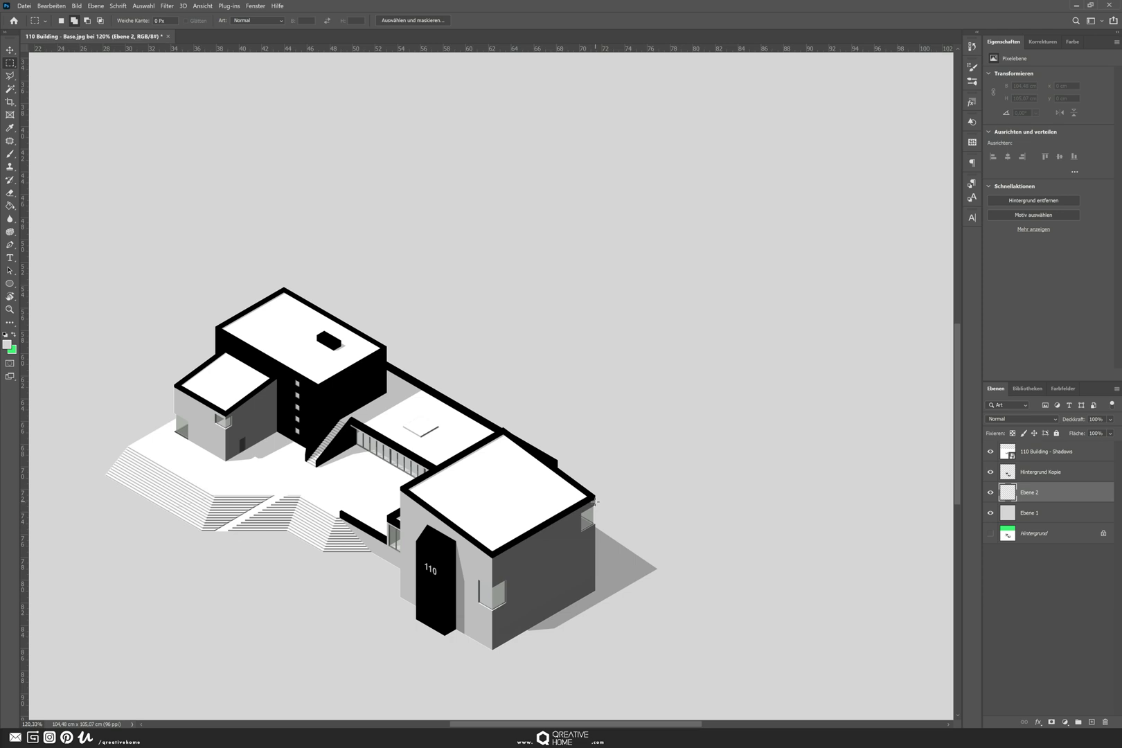
{"action": "left_click_drag", "start_coordinate": [596, 502], "coordinate": [173, 121]}
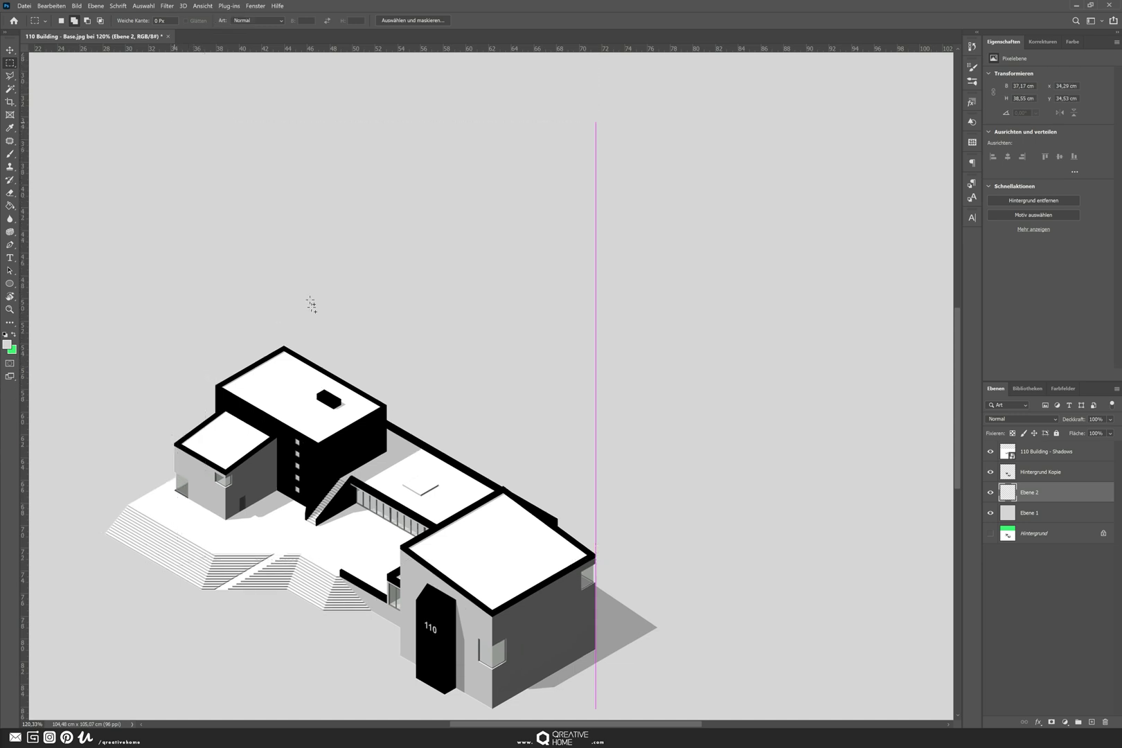
{"action": "scroll", "coordinate": [305, 312], "scroll_direction": "down", "scroll_amount": 5}
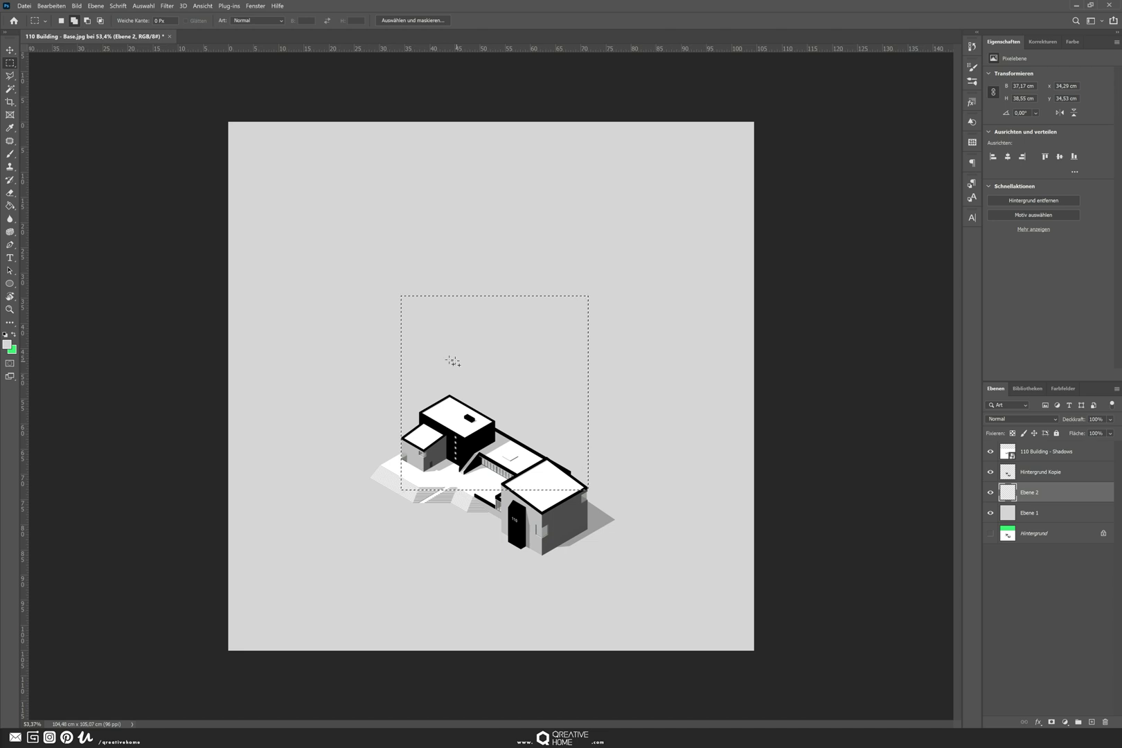
{"action": "key", "text": "g"}
{"action": "key", "text": "x"}
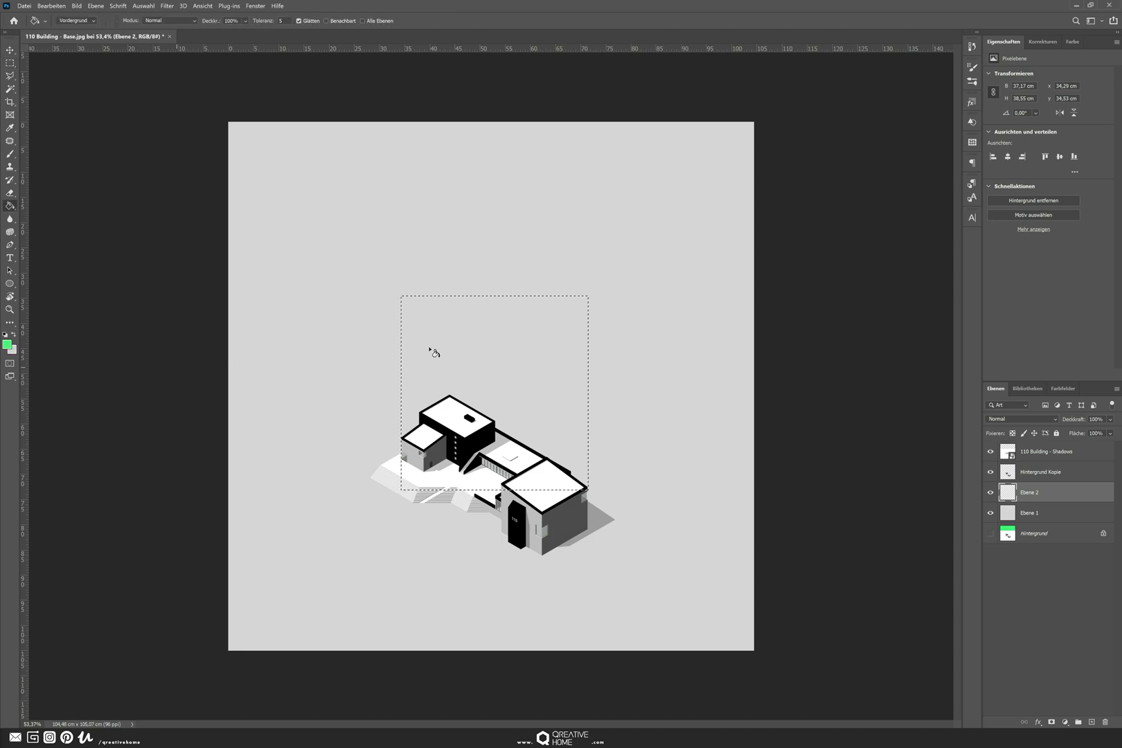
{"action": "left_click", "coordinate": [429, 348]}
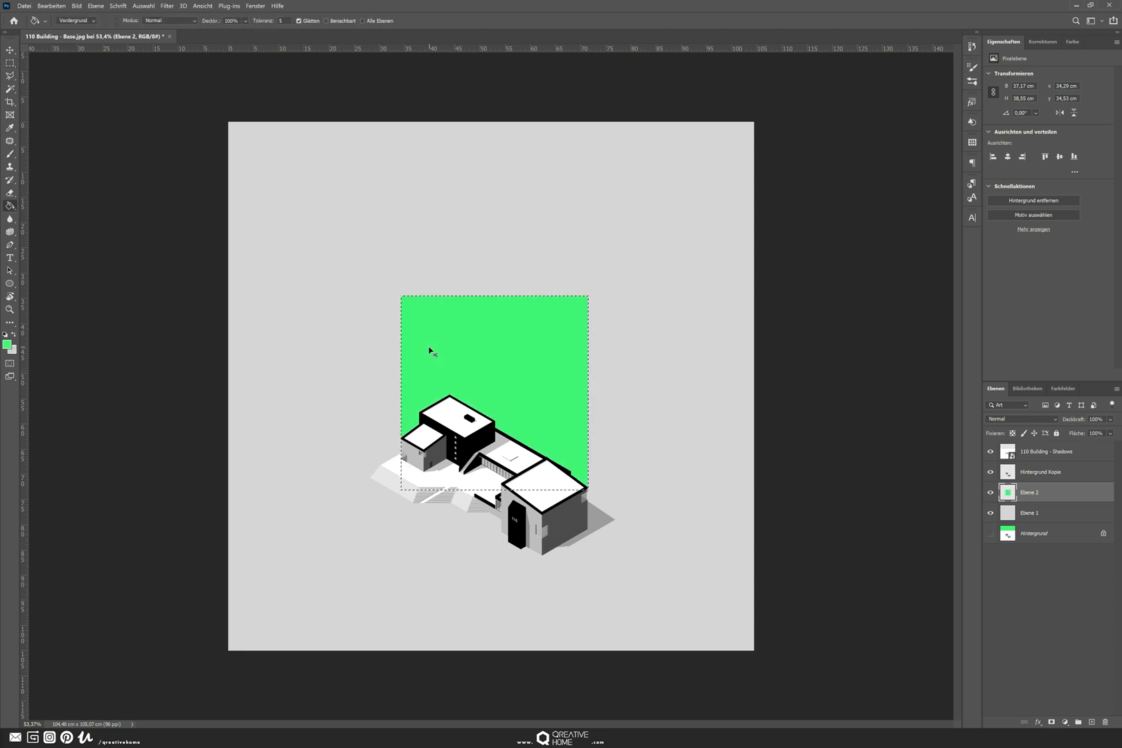
{"action": "key", "text": "ctrl+d"}
- Outline the area at the building's lower left with the Polygonal Lasso, then deselect it
{"action": "key", "text": "l"}
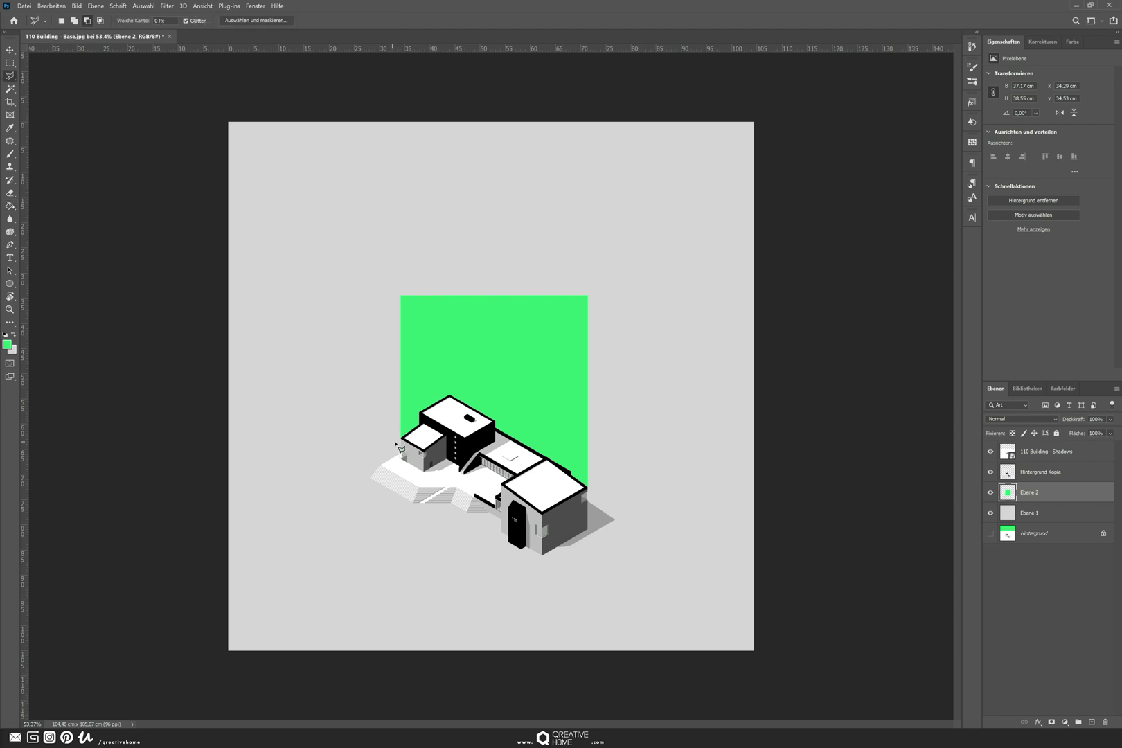
{"action": "left_click", "coordinate": [401, 445]}
{"action": "left_click", "coordinate": [597, 509]}
{"action": "left_click", "coordinate": [590, 548]}
{"action": "double_click", "coordinate": [359, 459]}
{"action": "key", "text": "ctrl+d"}
{"action": "scroll", "coordinate": [387, 383], "scroll_direction": "down", "scroll_amount": 3}
{"action": "scroll", "coordinate": [388, 381], "scroll_direction": "up", "scroll_amount": 3}
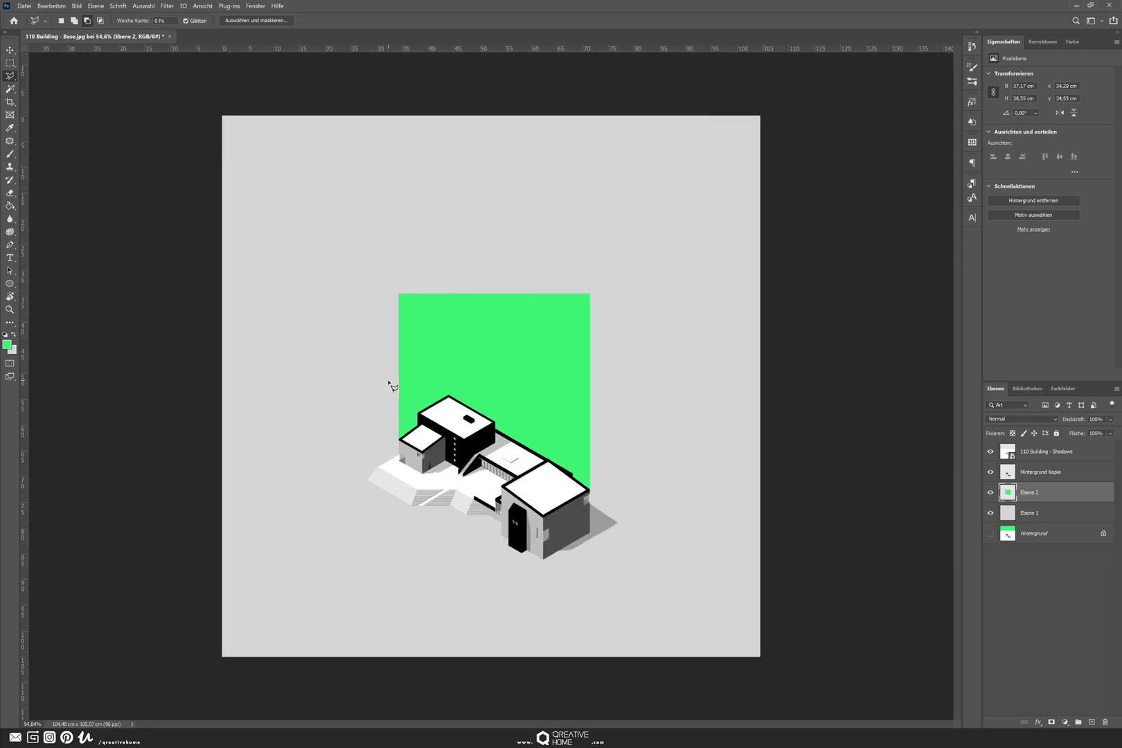
- Select the green rectangle's top strip and stretch it upward with Free Transform
{"action": "key", "text": "m"}
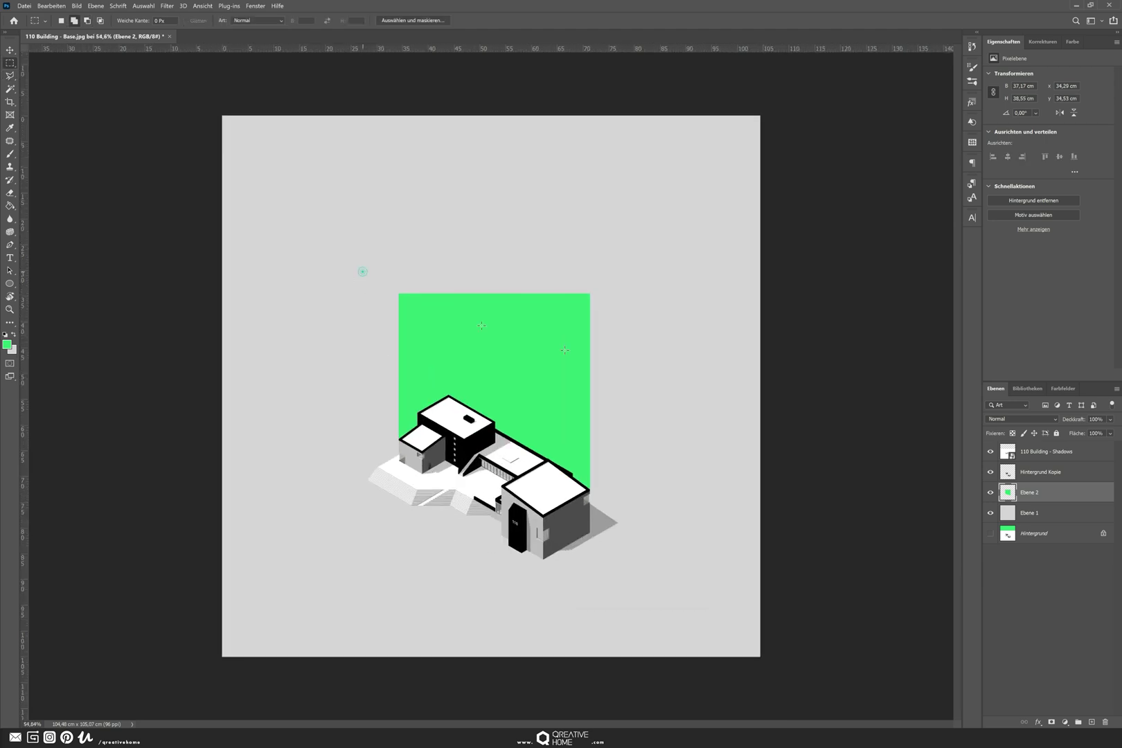
{"action": "left_click_drag", "start_coordinate": [364, 276], "coordinate": [625, 353]}
{"action": "key", "text": "ctrl+t"}
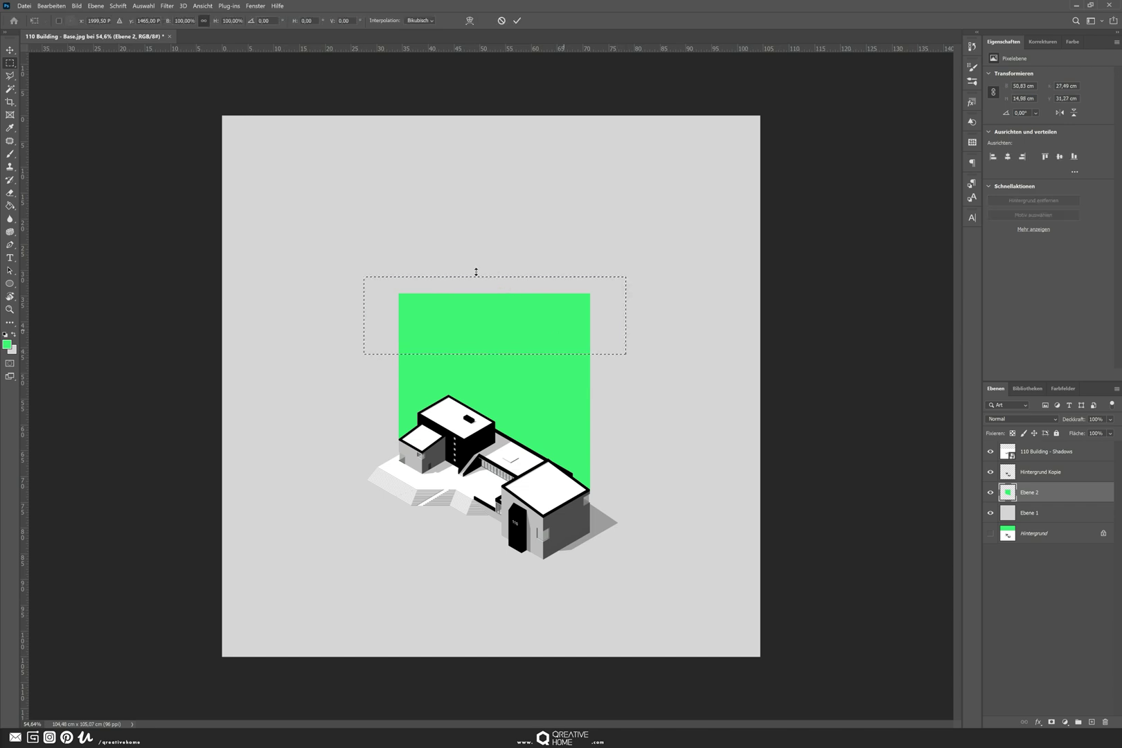
{"action": "left_click_drag", "start_coordinate": [495, 278], "coordinate": [497, 232]}
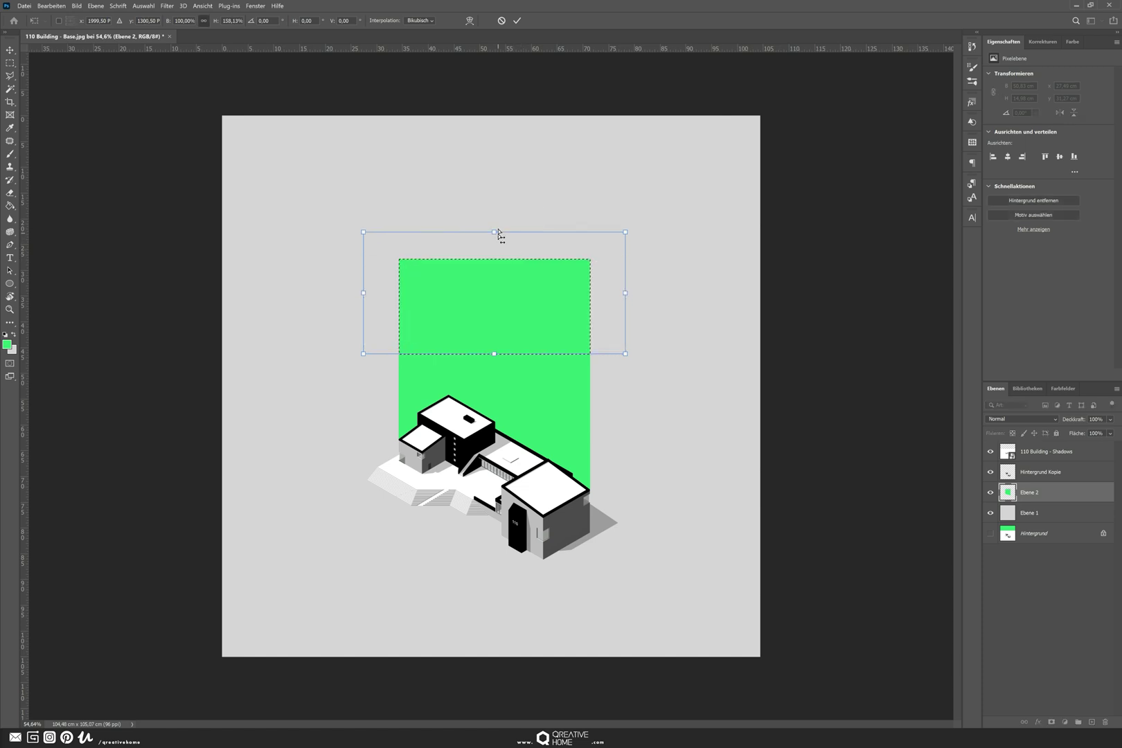
{"action": "left_click", "coordinate": [516, 22]}
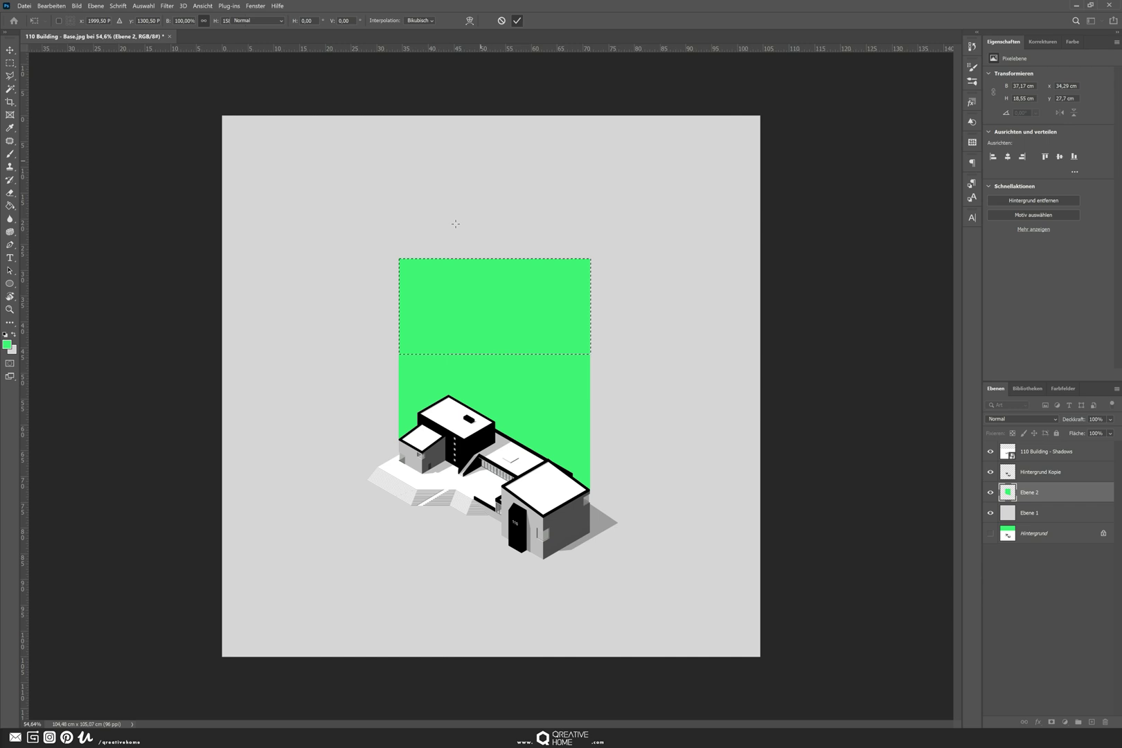
{"action": "key", "text": "m"}
{"action": "scroll", "coordinate": [483, 270], "scroll_direction": "down", "scroll_amount": 2}
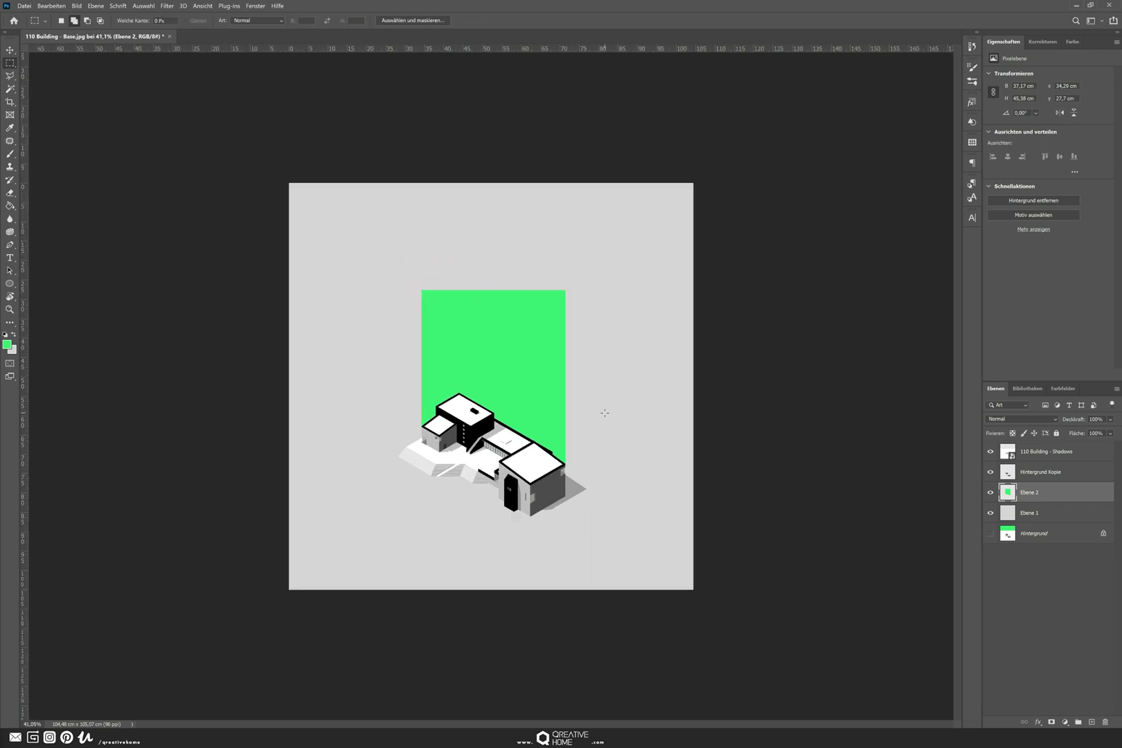
- On new layer Ebene 3, draw a vertical gradient inside the green rectangle's outline
{"action": "key", "text": "ctrl+shift+alt+n"}
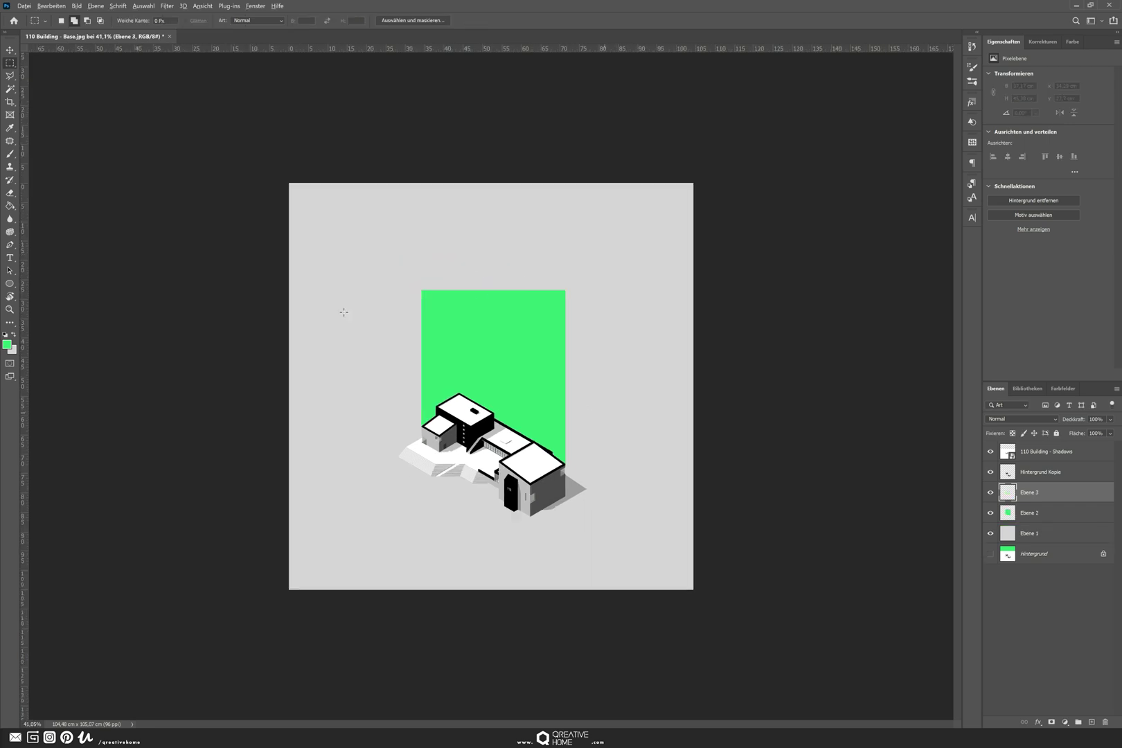
{"action": "left_click", "coordinate": [10, 207]}
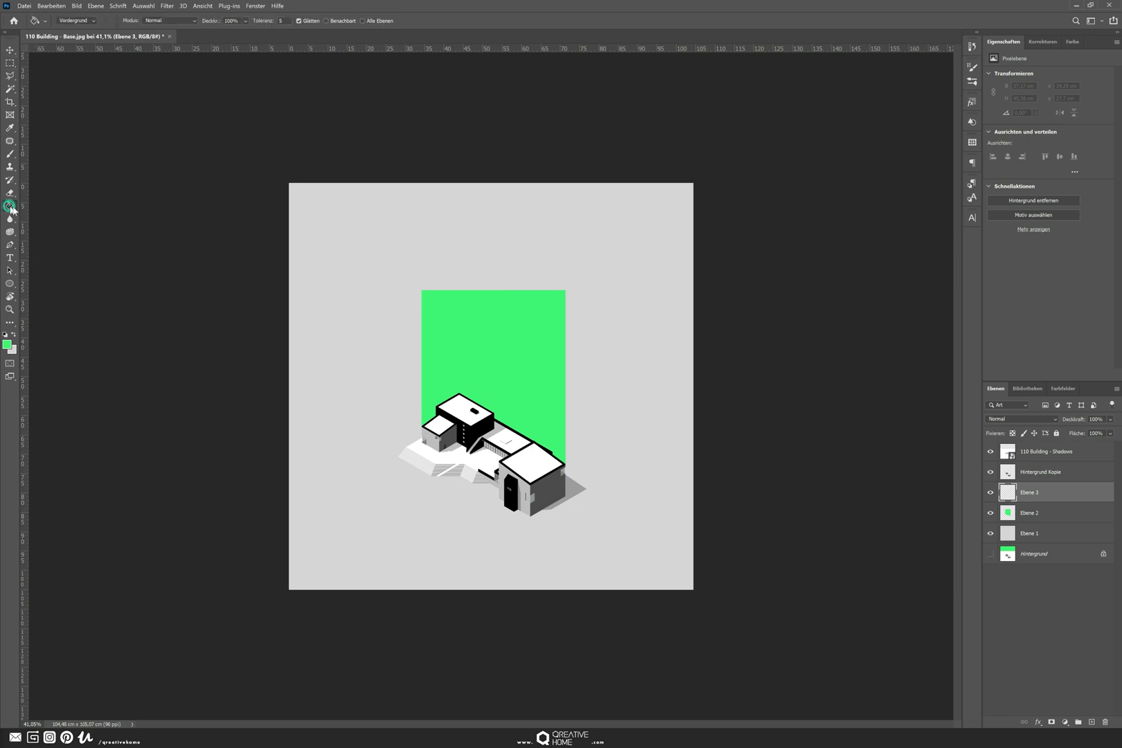
{"action": "right_click", "coordinate": [10, 207]}
{"action": "left_click", "coordinate": [56, 205]}
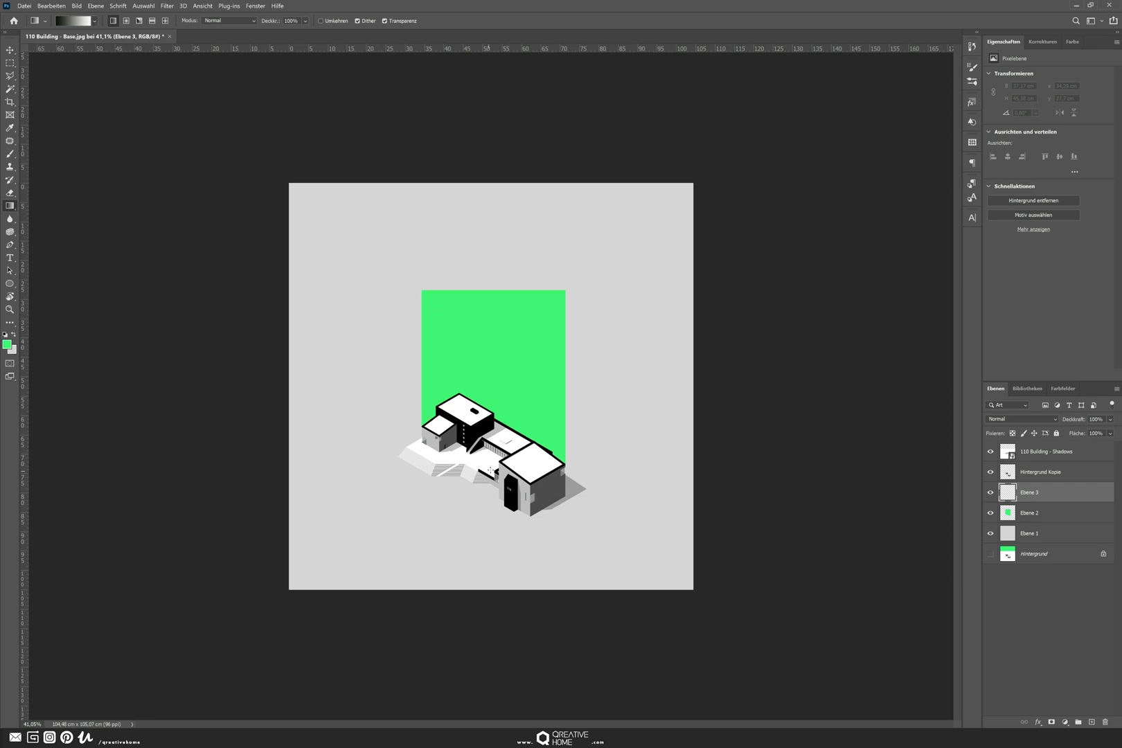
{"action": "left_click", "coordinate": [1008, 512], "text": "ctrl"}
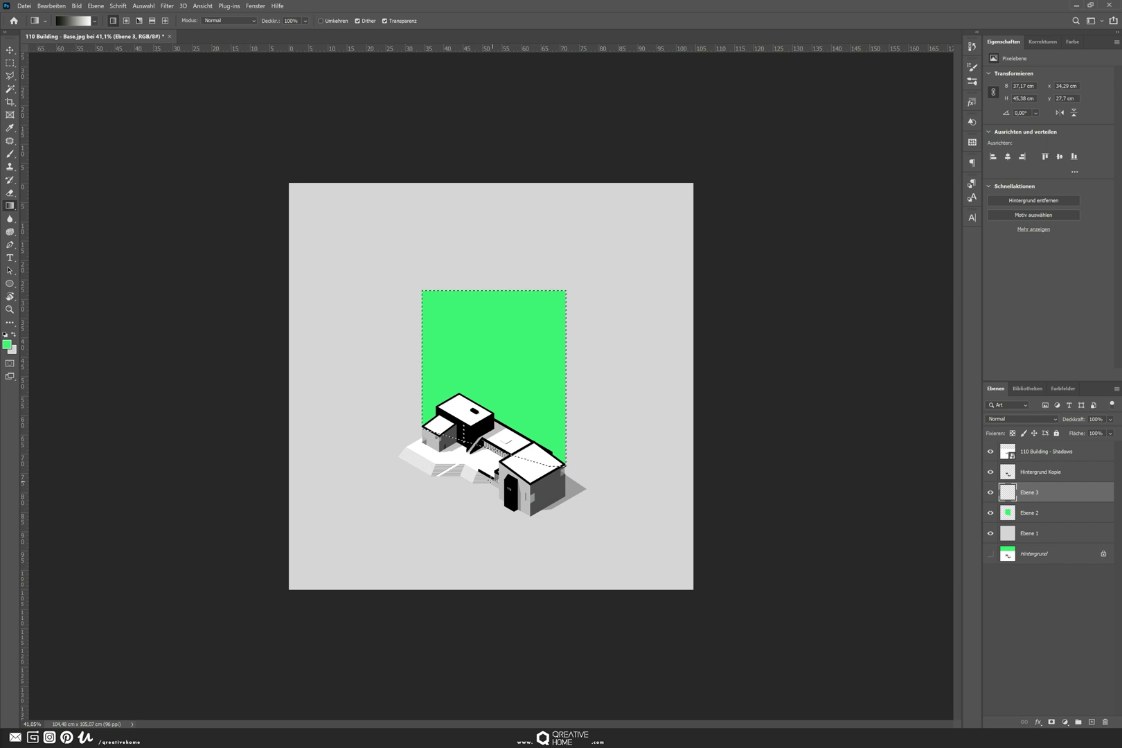
{"action": "left_click_drag", "start_coordinate": [490, 479], "coordinate": [488, 280]}
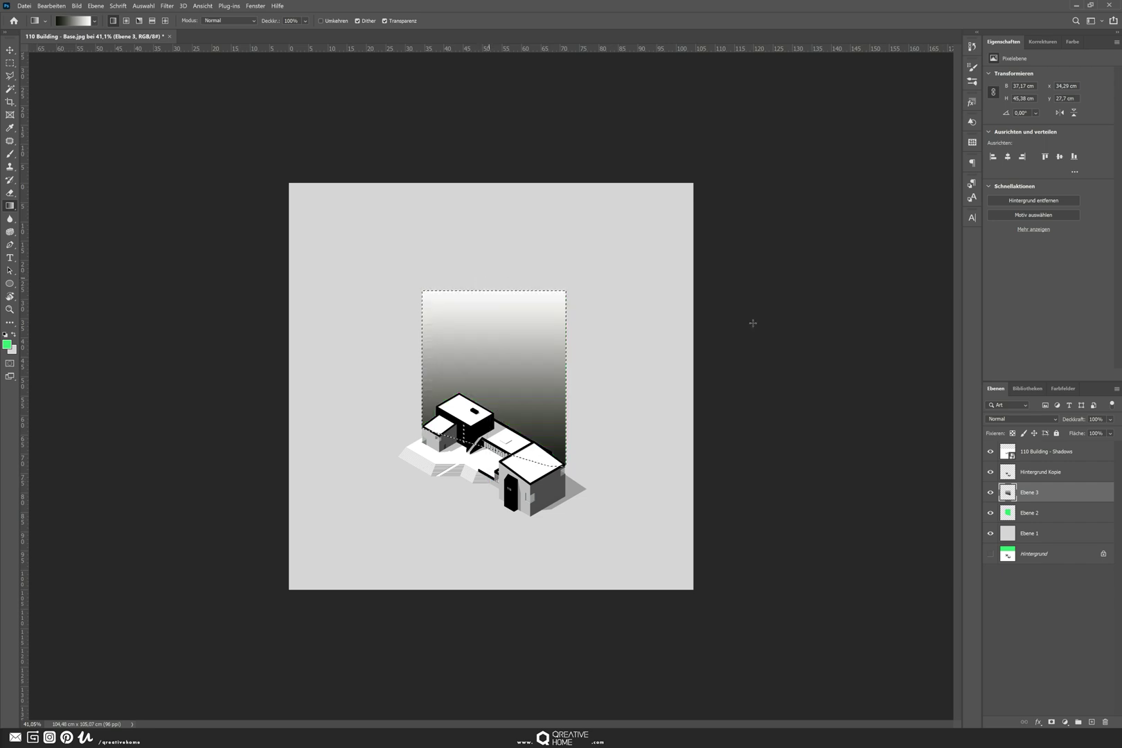
{"action": "key", "text": "ctrl+d"}
{"action": "left_click", "coordinate": [1022, 419]}
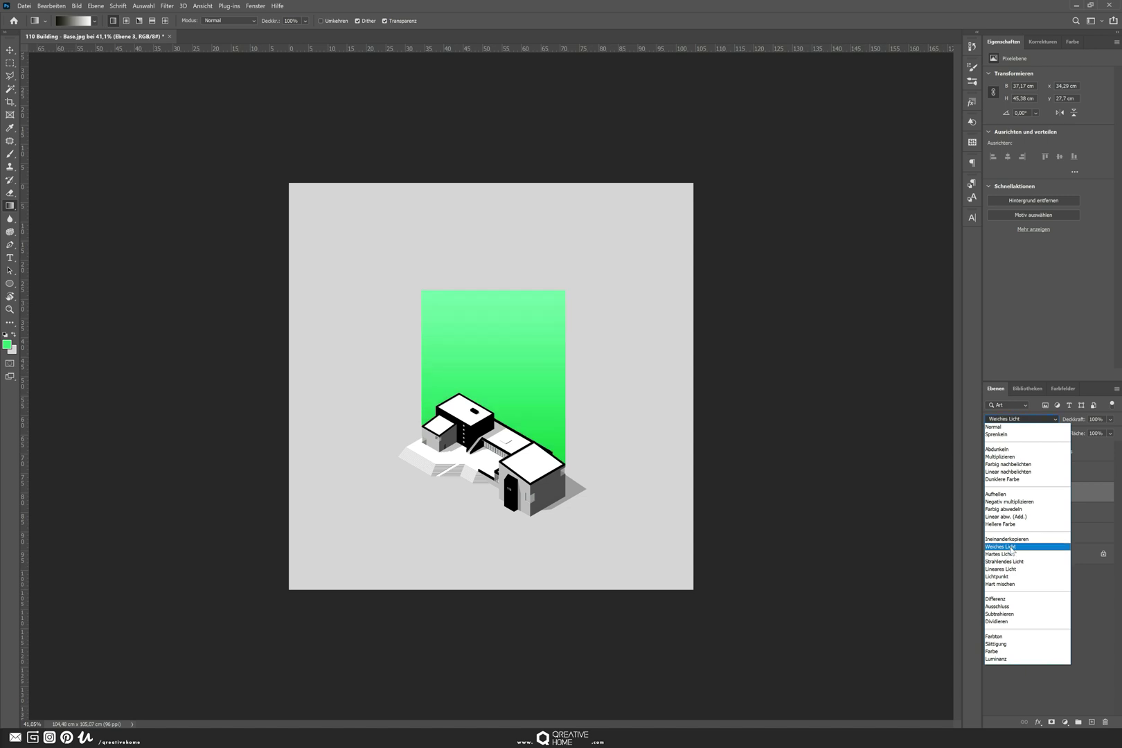
- Set the Ebene 3 gradient layer to Weiches Licht at 58% opacity
{"action": "left_click", "coordinate": [1011, 547]}
{"action": "key", "text": "v"}
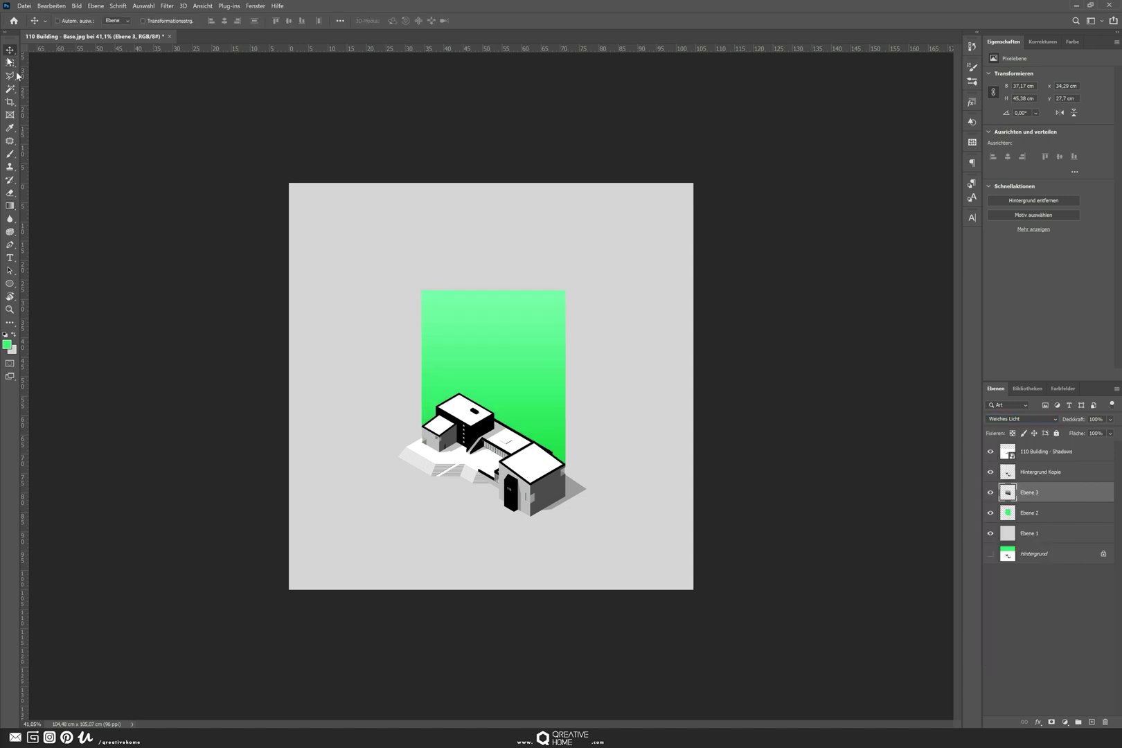
{"action": "left_click", "coordinate": [1110, 420]}
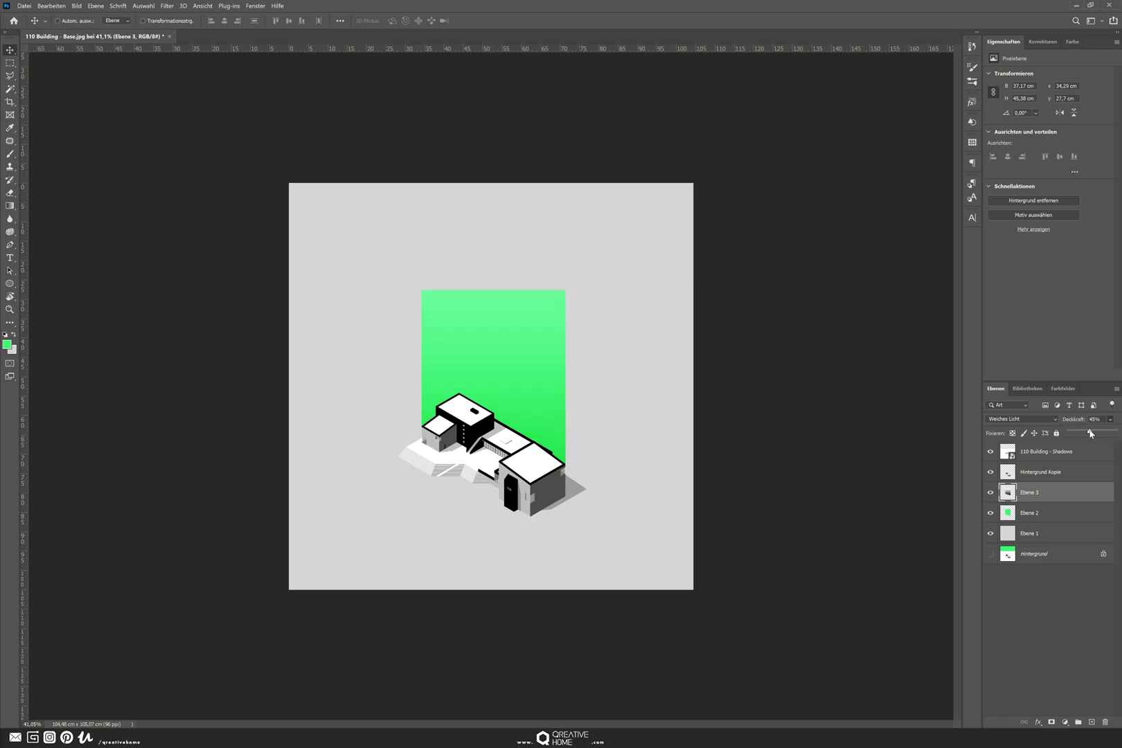
{"action": "left_click_drag", "start_coordinate": [1090, 433], "coordinate": [1094, 434]}
{"action": "key", "text": "ctrl+plus"}
{"action": "key", "text": "ctrl+plus"}
{"action": "key", "text": "ctrl+plus"}
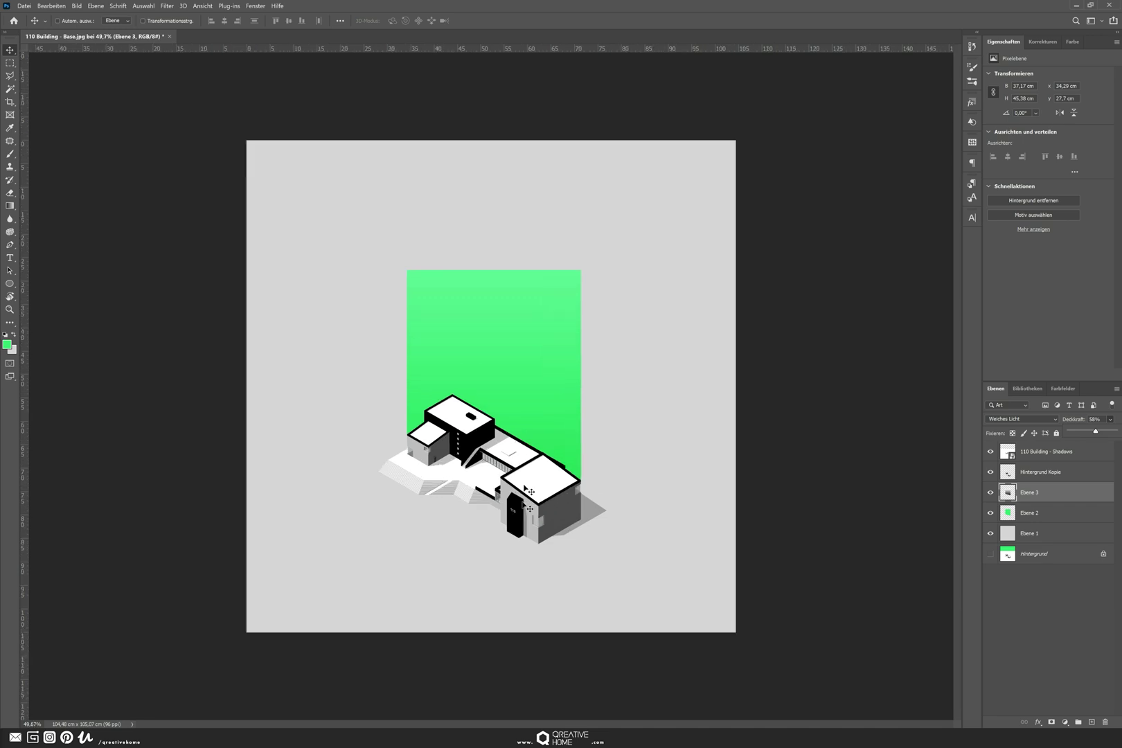
{"action": "scroll", "coordinate": [528, 516], "scroll_direction": "up", "scroll_amount": 4}
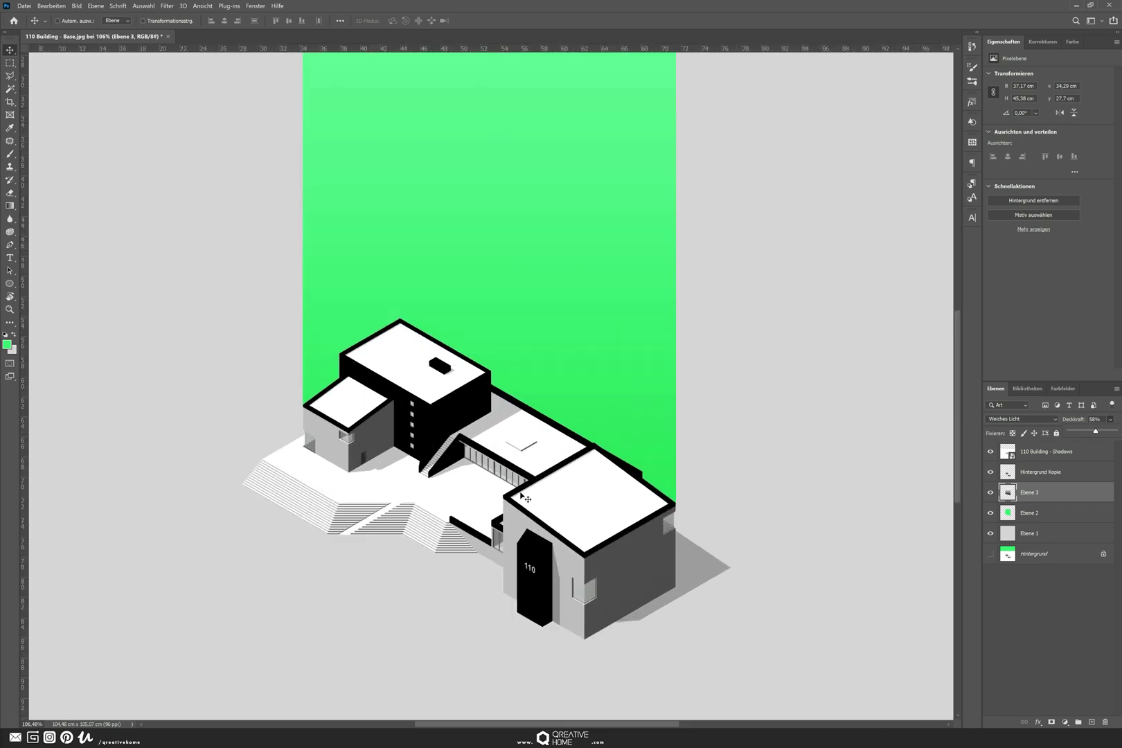
{"action": "scroll", "coordinate": [525, 500], "scroll_direction": "down", "scroll_amount": 3}
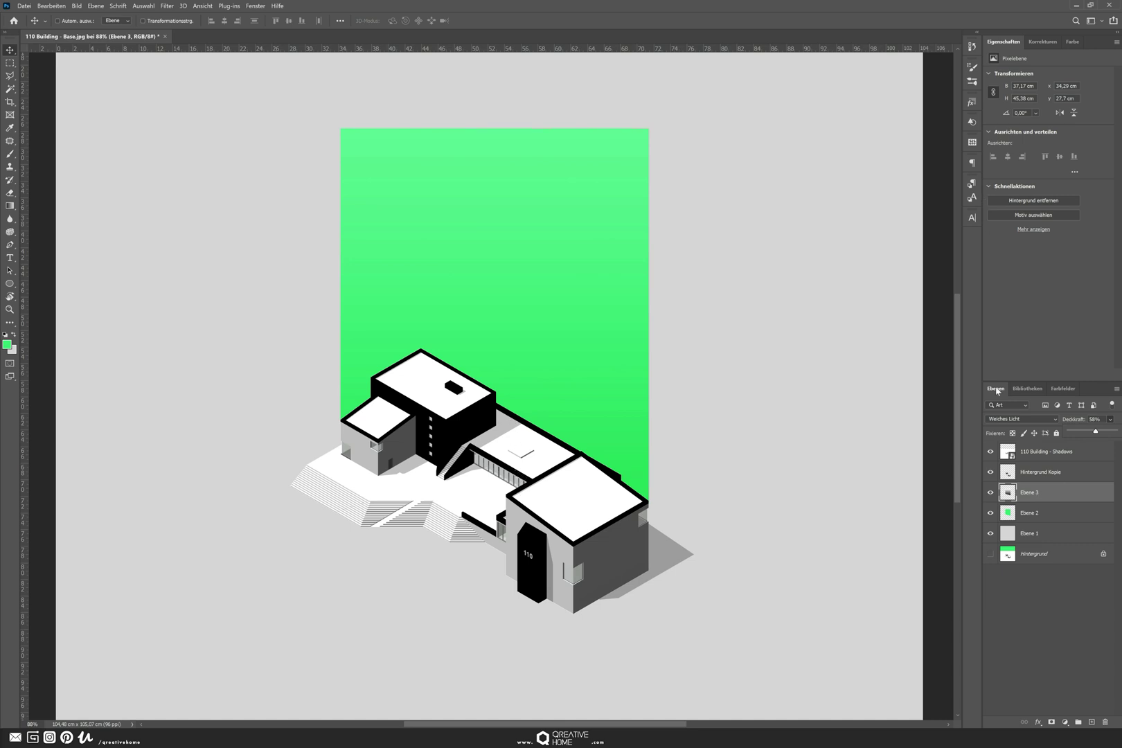
- Create a layer named 'People and Trees' directly below 110 Building - Shadows
{"action": "left_click", "coordinate": [1037, 455]}
{"action": "key", "text": "ctrl+shift+alt+n"}
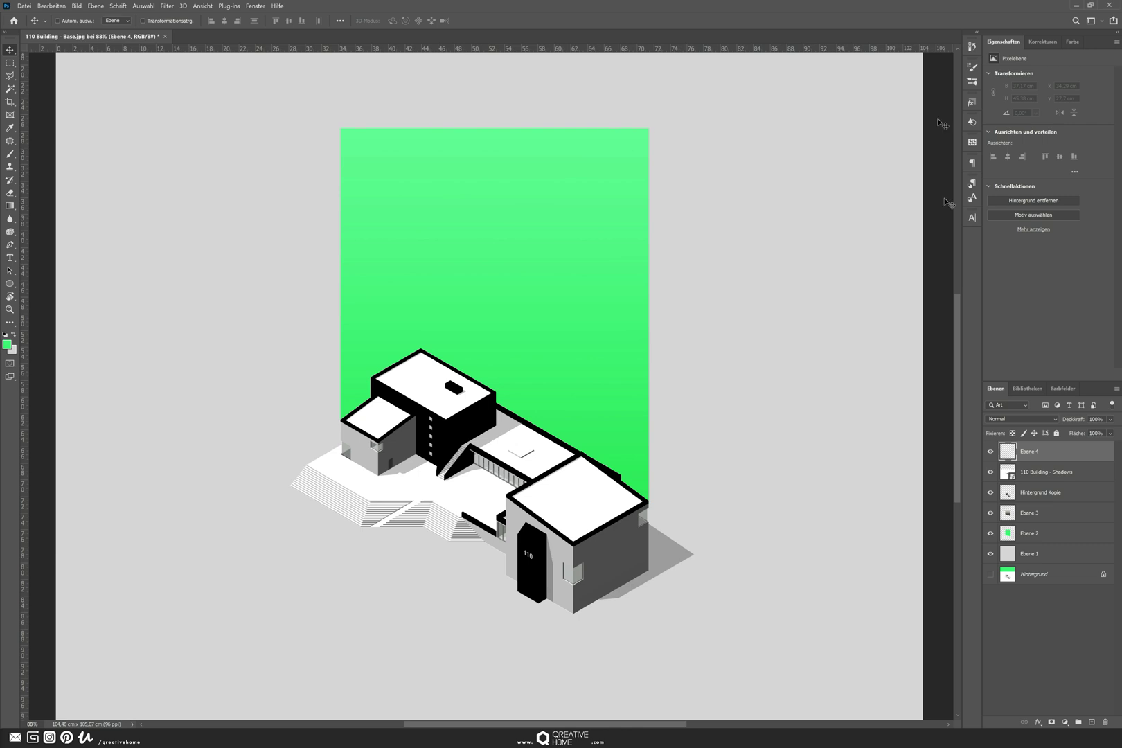
{"action": "left_click_drag", "start_coordinate": [1042, 452], "coordinate": [1037, 478]}
{"action": "double_click", "coordinate": [1032, 471]}
{"action": "type", "text": "P"}
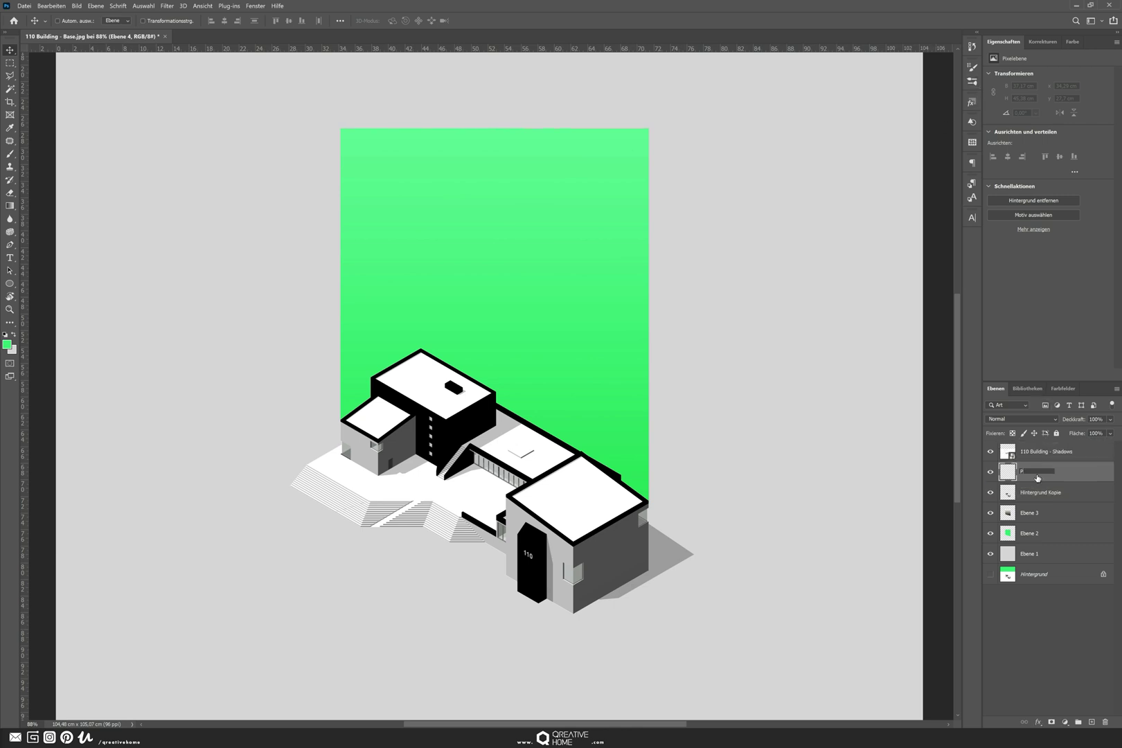
{"action": "type", "text": "eople and Trees"}
{"action": "left_click", "coordinate": [1049, 626]}
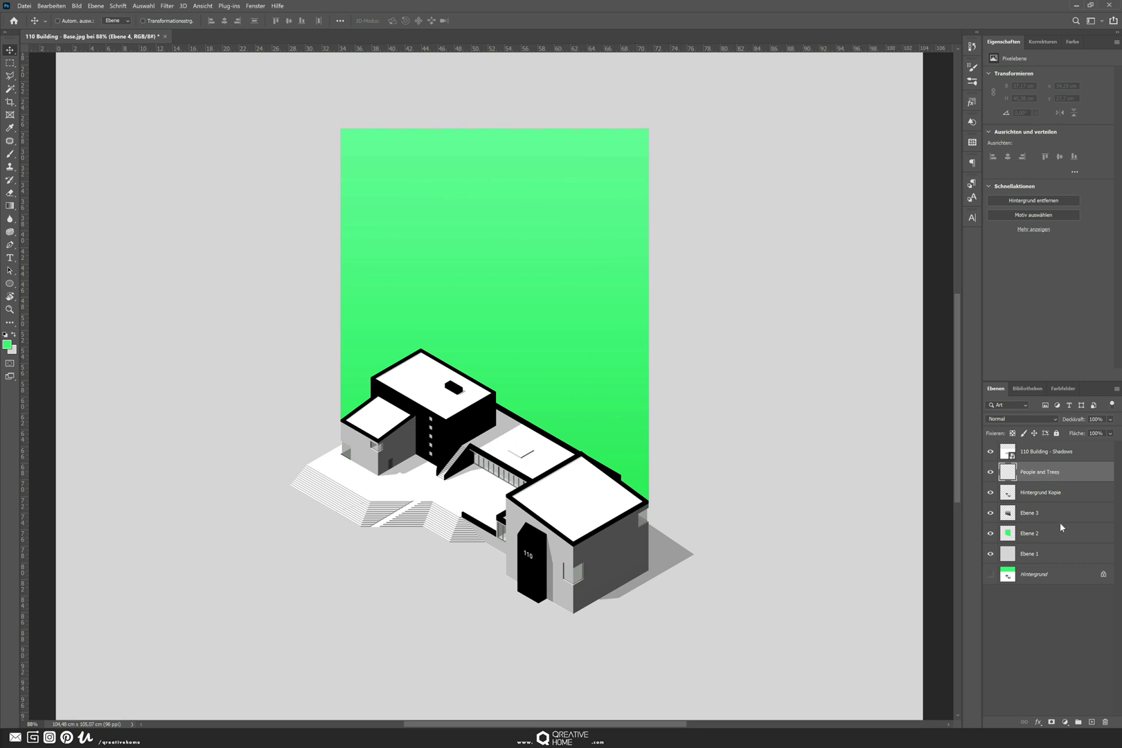
{"action": "left_click", "coordinate": [1063, 475]}
- Pick the Man1 brush from the QreativeHome People and Trees set
{"action": "left_click", "coordinate": [973, 82]}
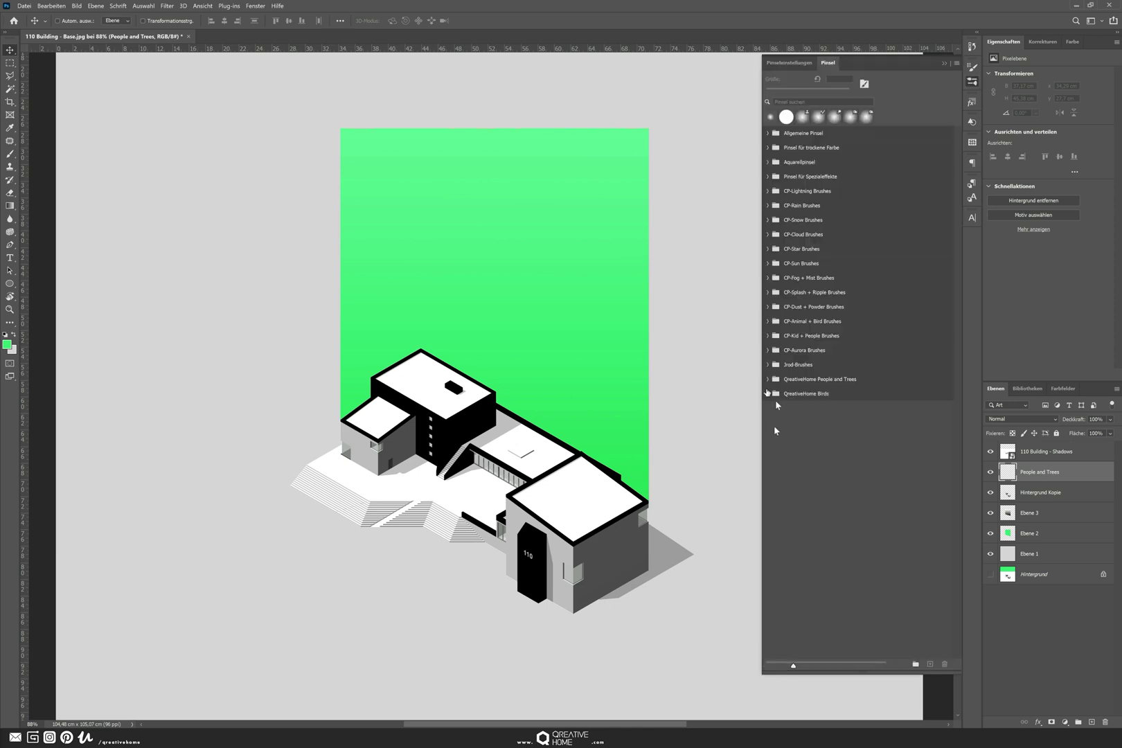
{"action": "left_click", "coordinate": [766, 378]}
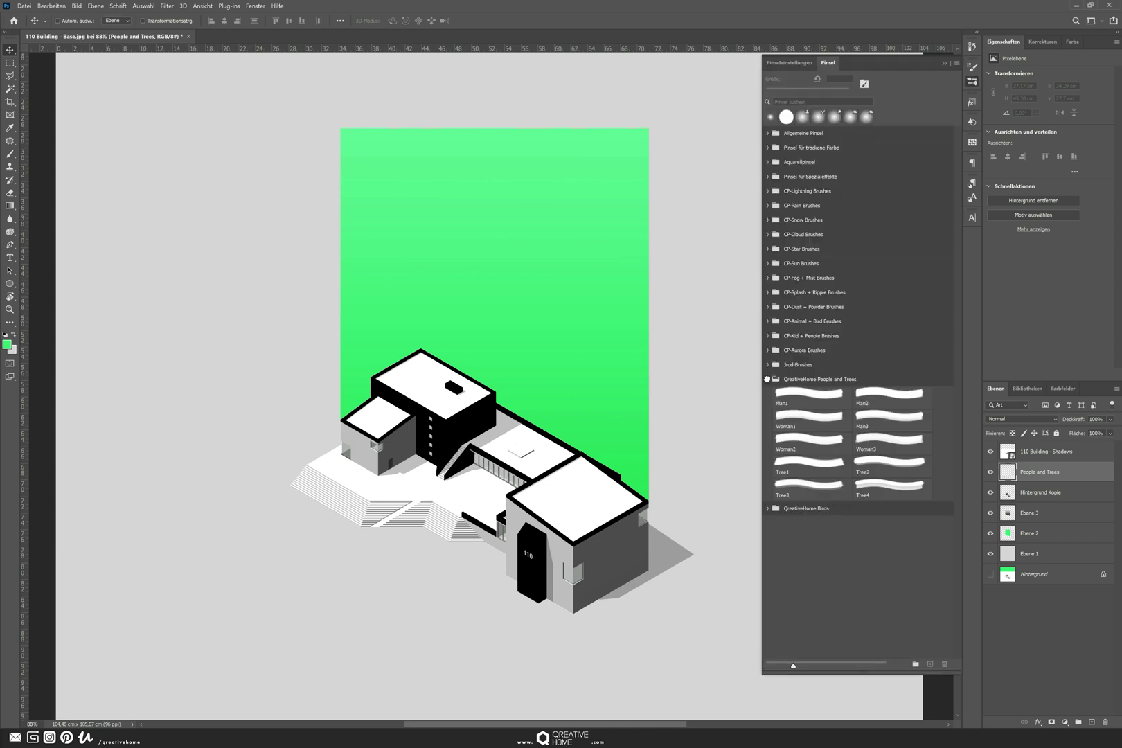
{"action": "left_click", "coordinate": [803, 399]}
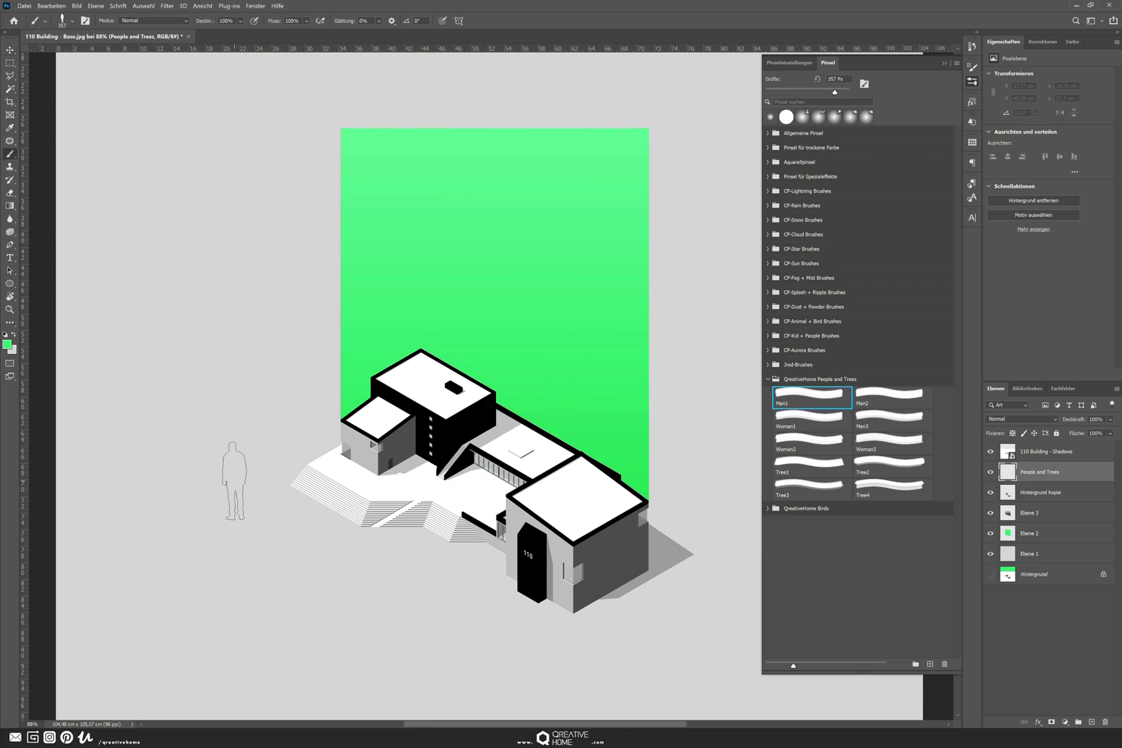
{"action": "key", "text": "0"}
{"action": "left_click", "coordinate": [971, 81]}
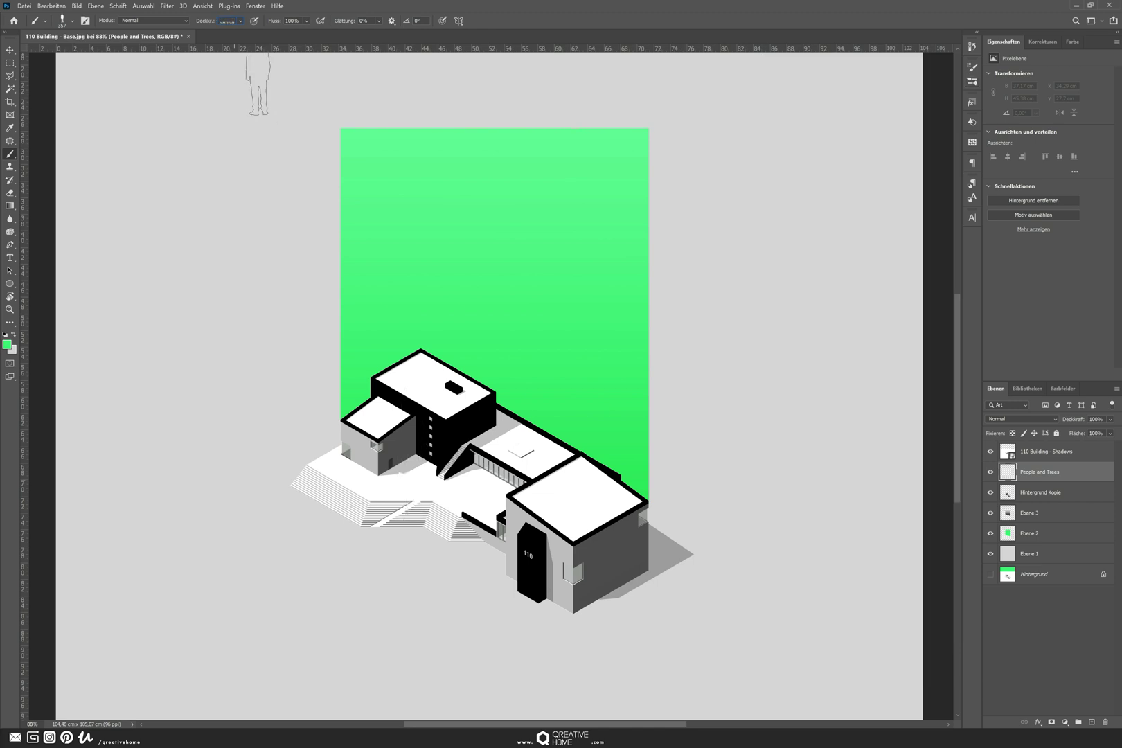
- Lower the figure brush's opacity to 15%
{"action": "left_click", "coordinate": [545, 430]}
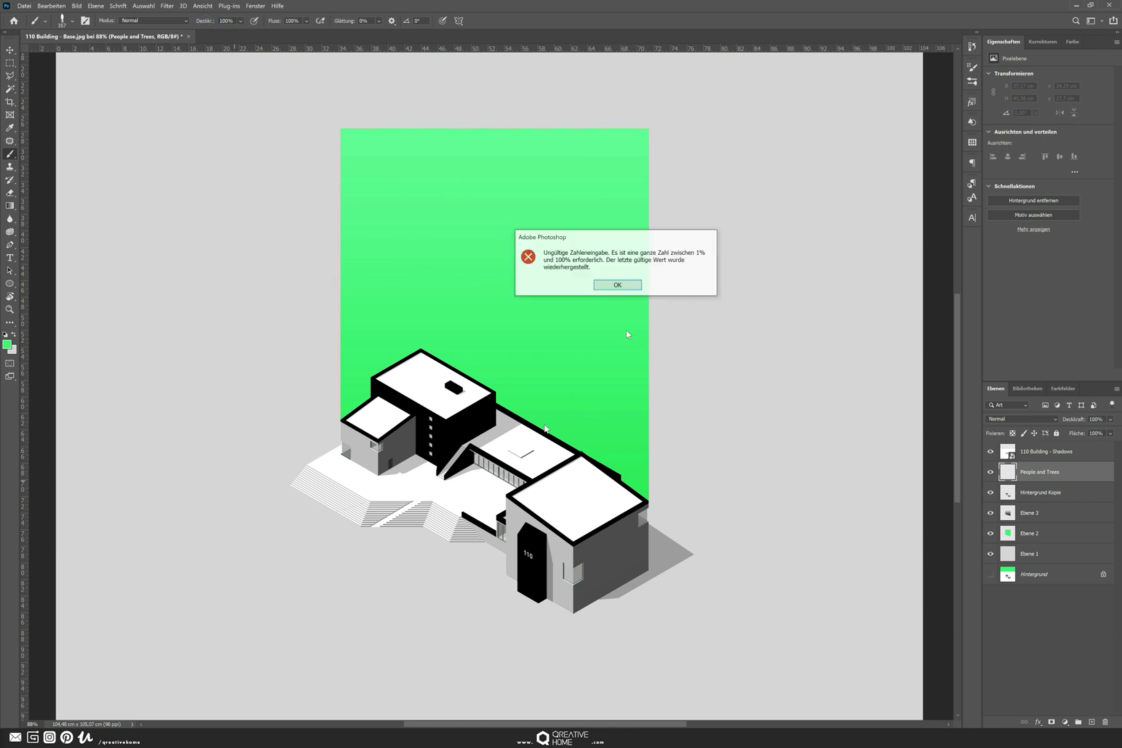
{"action": "left_click", "coordinate": [618, 285]}
{"action": "key", "text": "1"}
{"action": "key", "text": "1"}
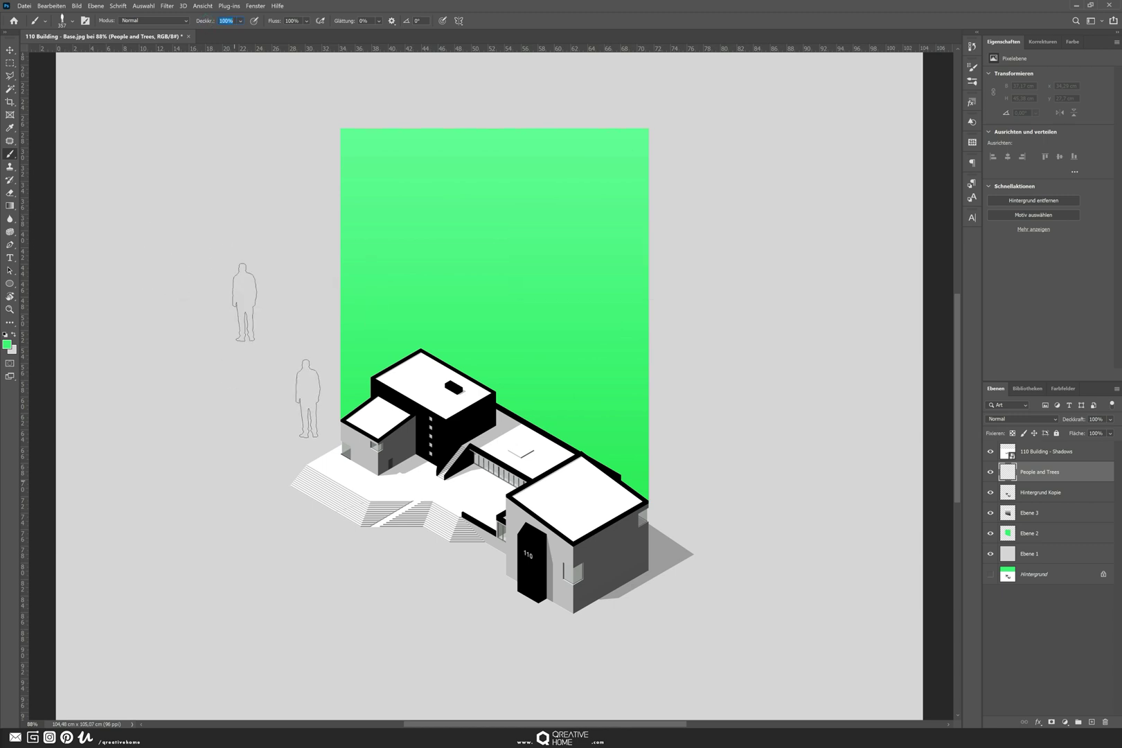
{"action": "type", "text": "1"}
{"action": "type", "text": "84"}
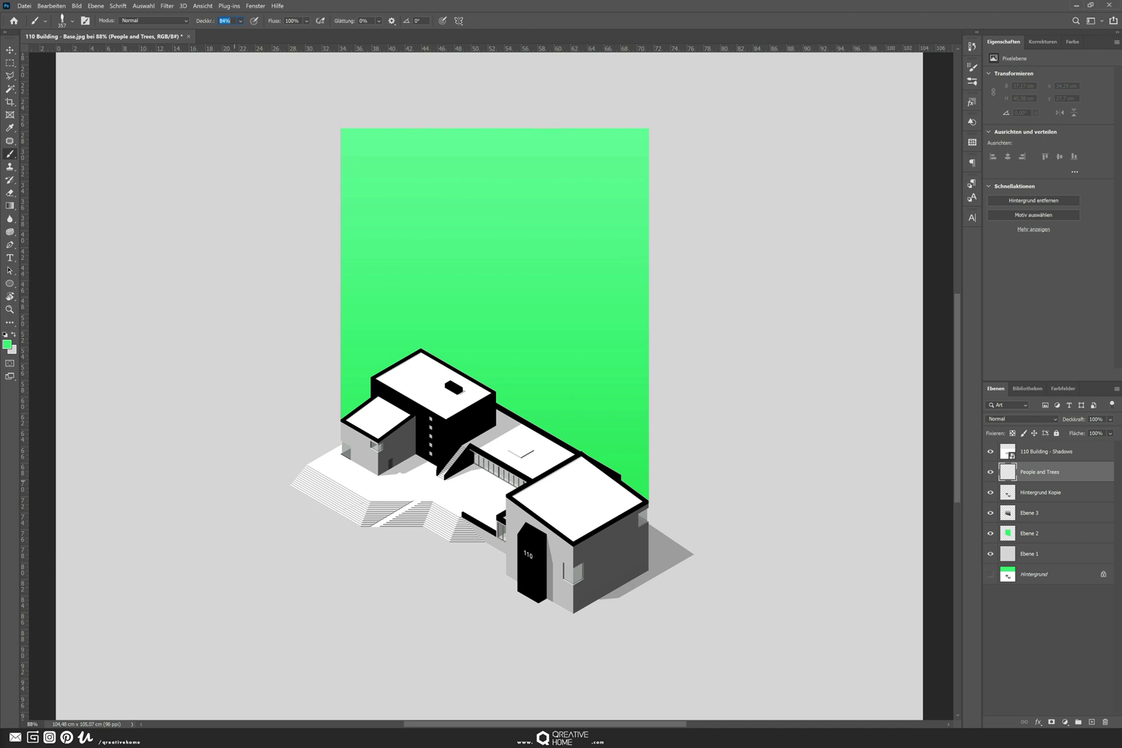
{"action": "left_click", "coordinate": [9, 50]}
{"action": "key", "text": "b"}
{"action": "key", "text": "."}
{"action": "key", "text": "."}
{"action": "key", "text": "."}
{"action": "key", "text": "."}
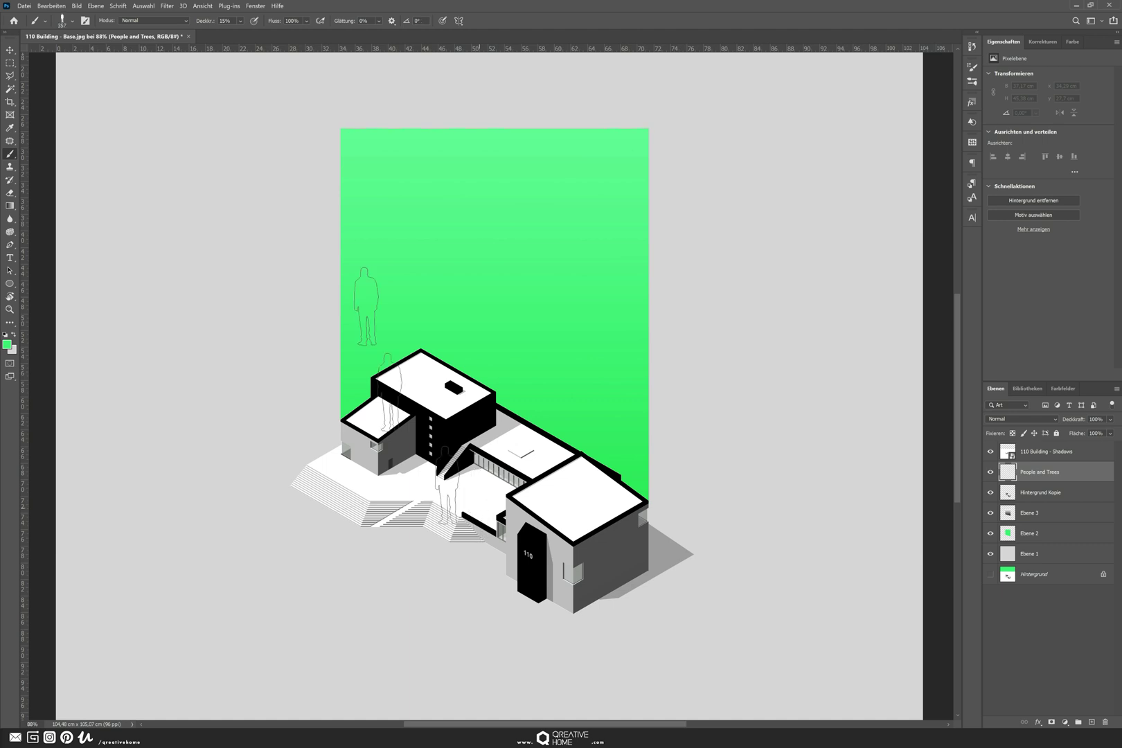
- Raise the brush opacity to 100% and set the brush size to 37 px
{"action": "left_click", "coordinate": [240, 21]}
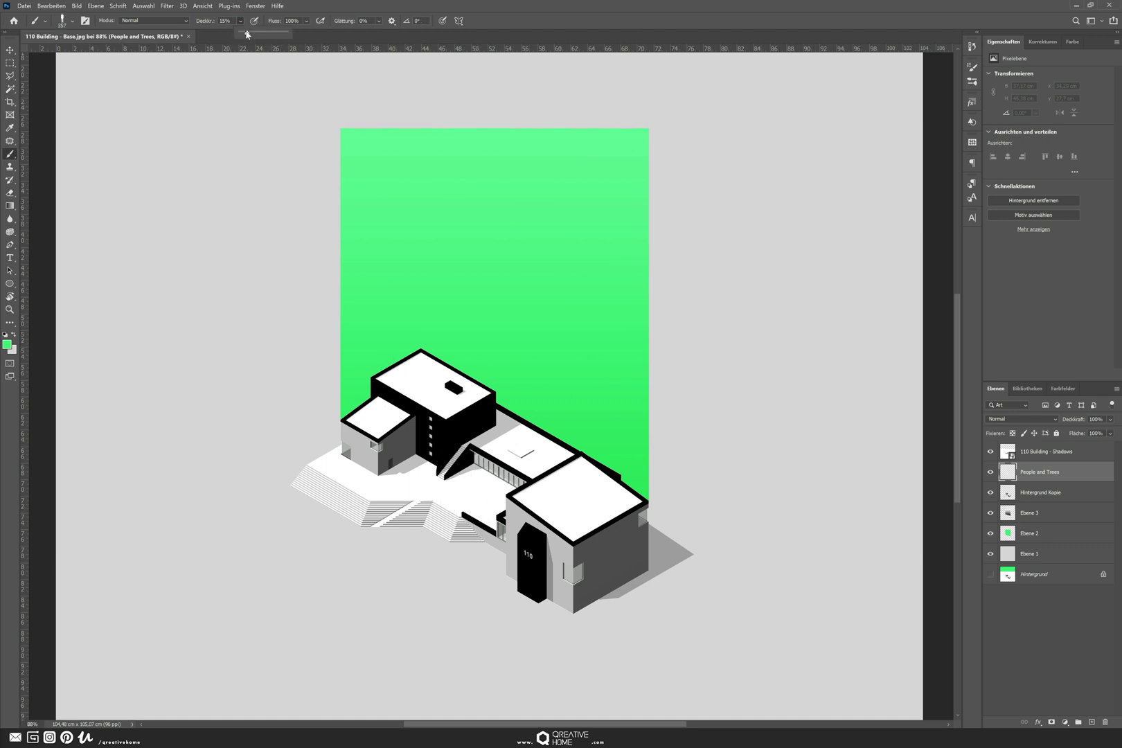
{"action": "left_click_drag", "start_coordinate": [247, 32], "coordinate": [299, 35]}
{"action": "scroll", "coordinate": [485, 540], "scroll_direction": "up", "scroll_amount": 3}
{"action": "scroll", "coordinate": [483, 506], "scroll_direction": "up", "scroll_amount": 3}
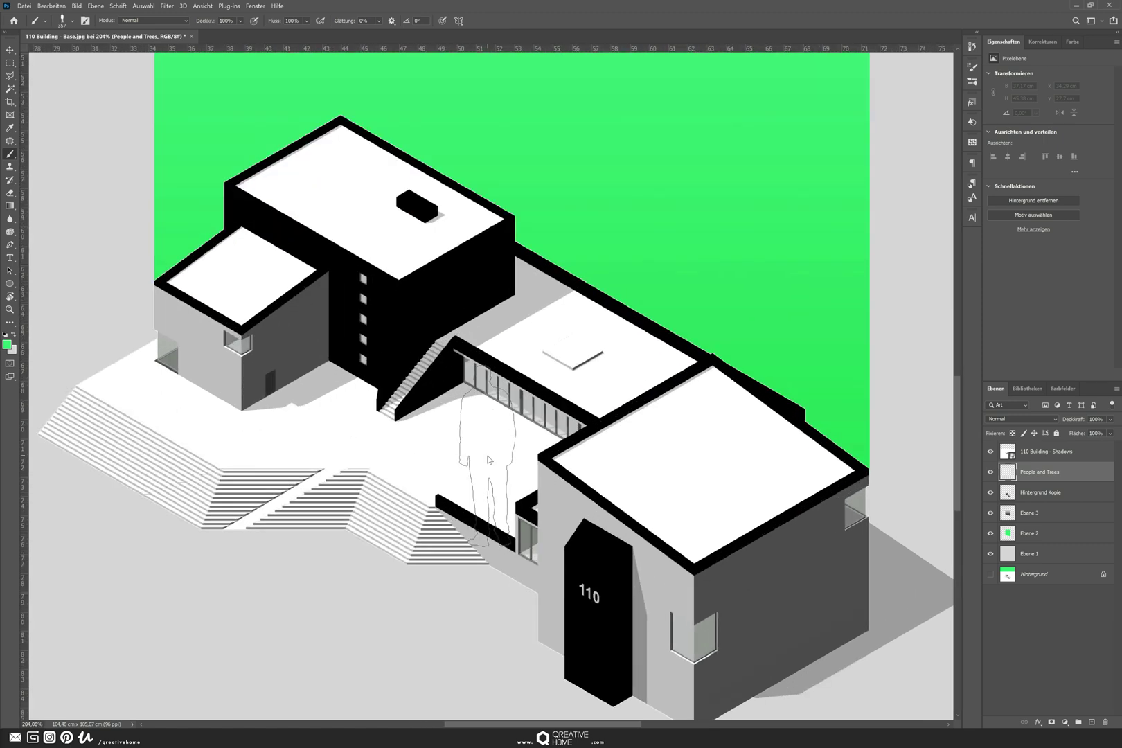
{"action": "right_click", "coordinate": [491, 457]}
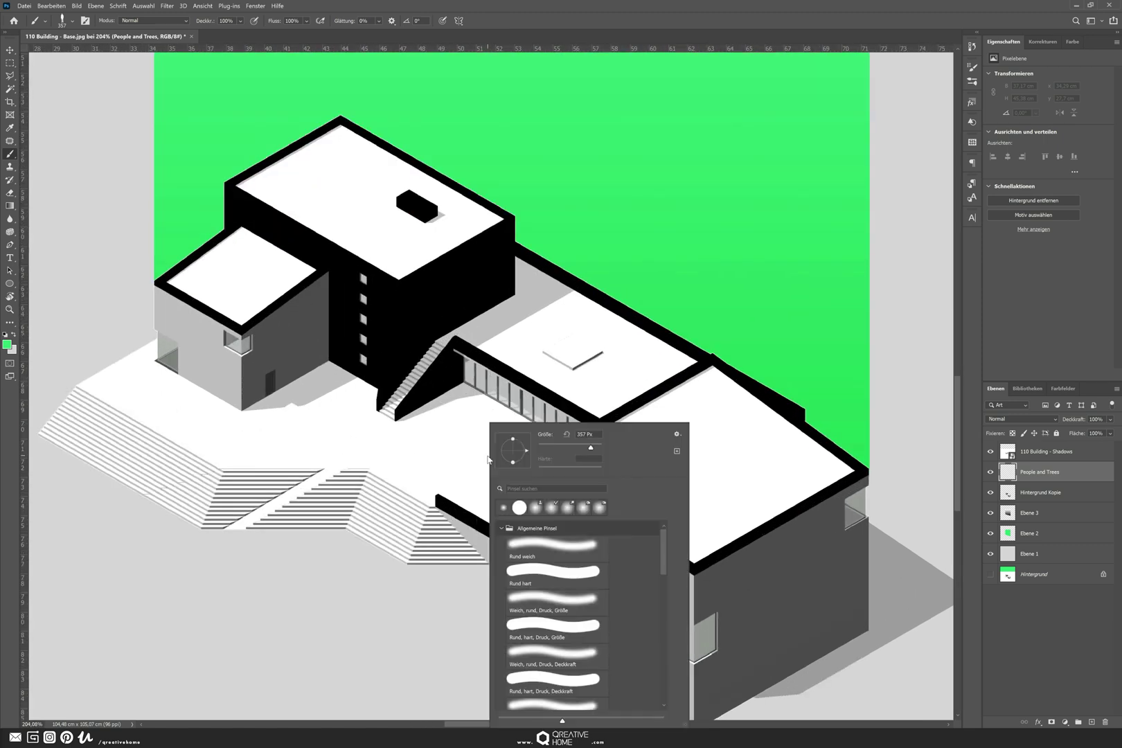
{"action": "left_click_drag", "start_coordinate": [591, 449], "coordinate": [555, 450]}
{"action": "left_click", "coordinate": [549, 451]}
{"action": "left_click_drag", "start_coordinate": [548, 449], "coordinate": [552, 449]}
- Stamp green figures on the central courtyard, left terrace and upper terrace
{"action": "left_click", "coordinate": [438, 431]}
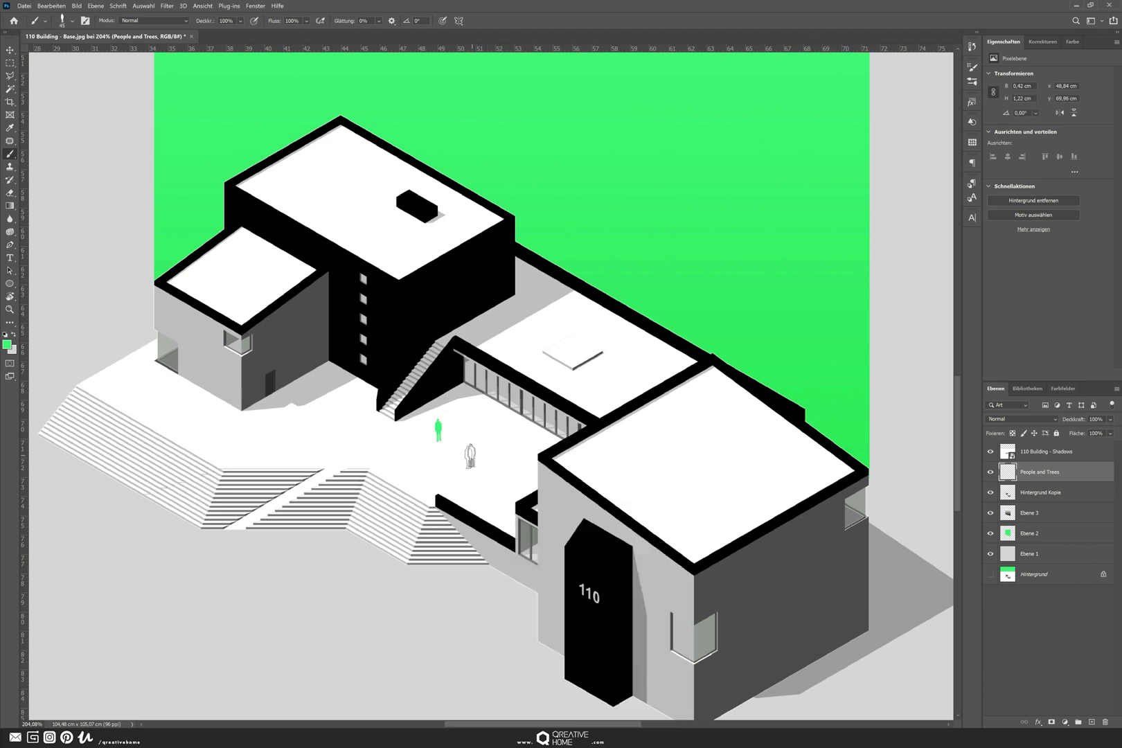
{"action": "scroll", "coordinate": [144, 423], "scroll_direction": "down", "scroll_amount": 1}
{"action": "left_click", "coordinate": [178, 418]}
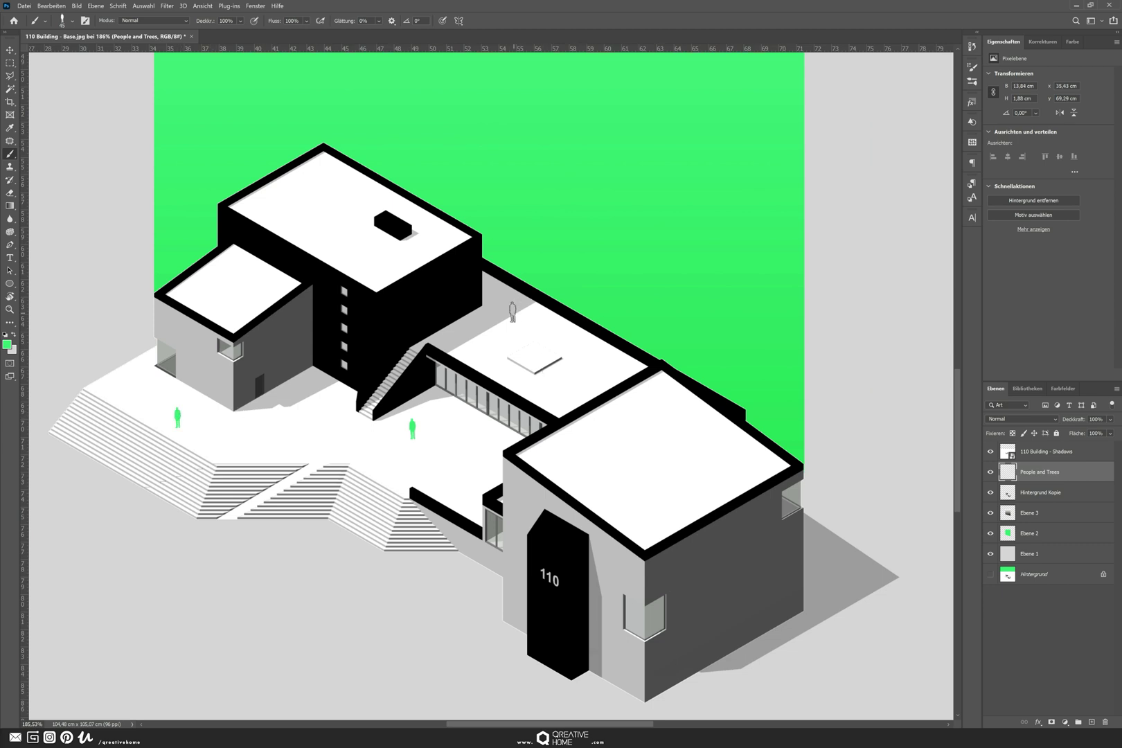
{"action": "left_click", "coordinate": [514, 313]}
{"action": "scroll", "coordinate": [496, 403], "scroll_direction": "down", "scroll_amount": 2}
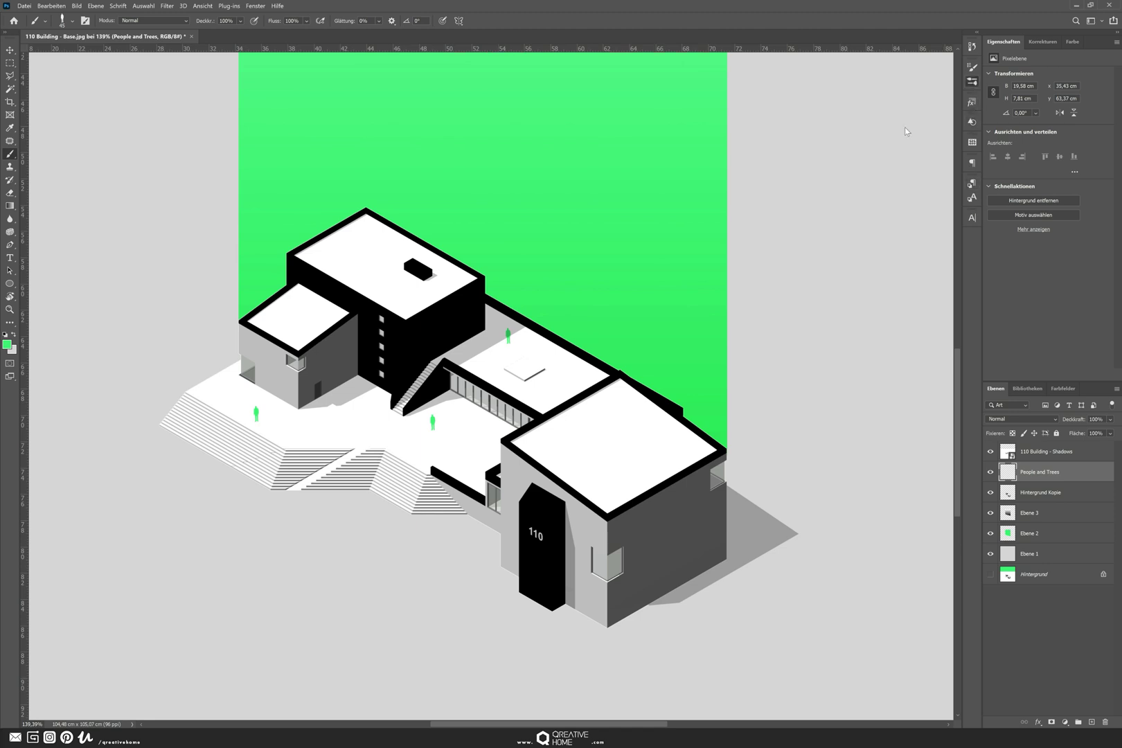
- Stamp three Woman1 figures at 51 px on the plaza and stairs
{"action": "left_click", "coordinate": [973, 81]}
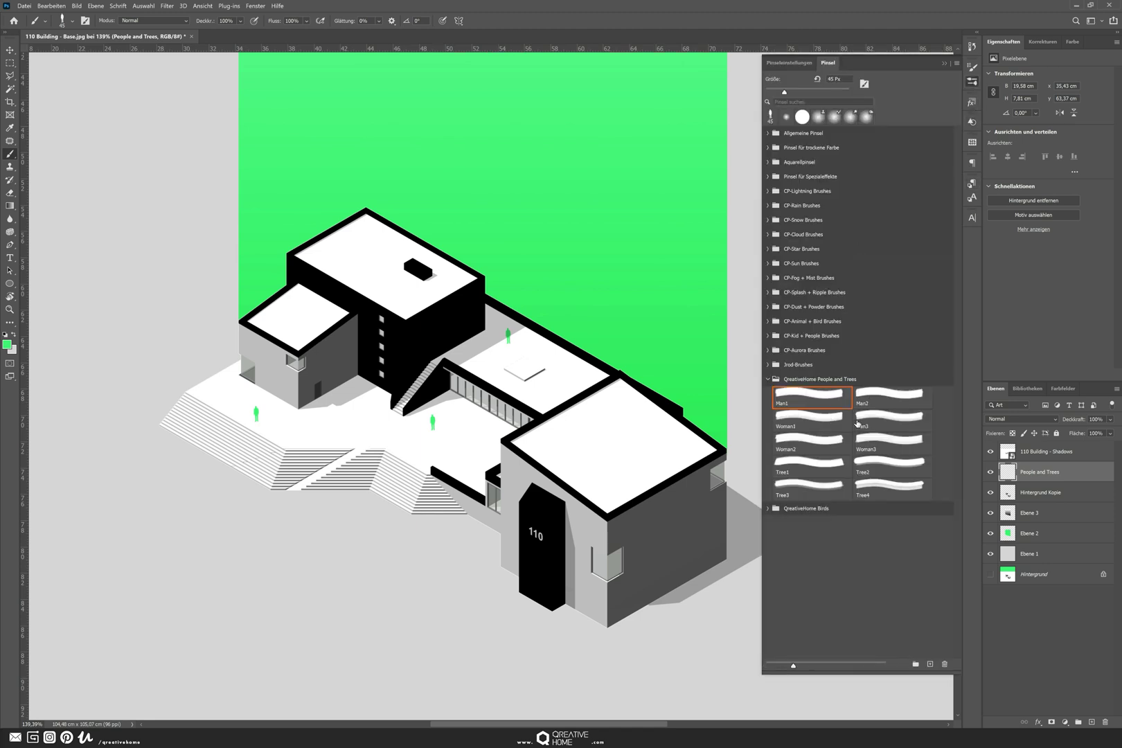
{"action": "left_click", "coordinate": [805, 426]}
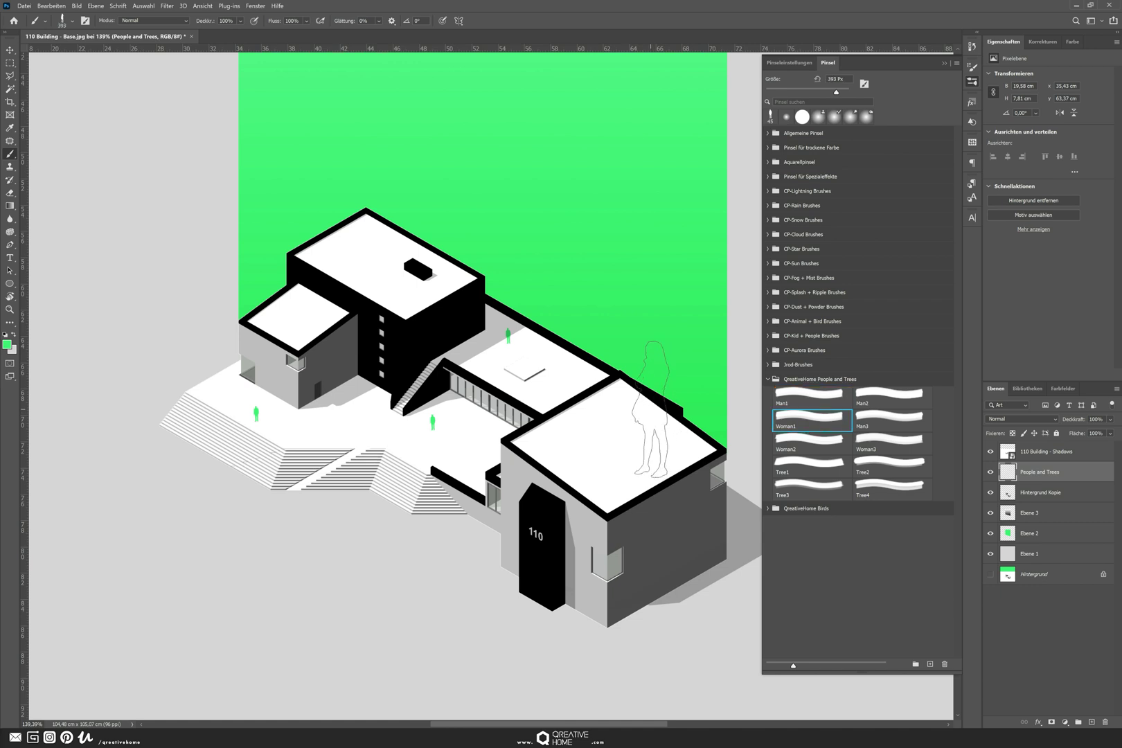
{"action": "right_click", "coordinate": [631, 409]}
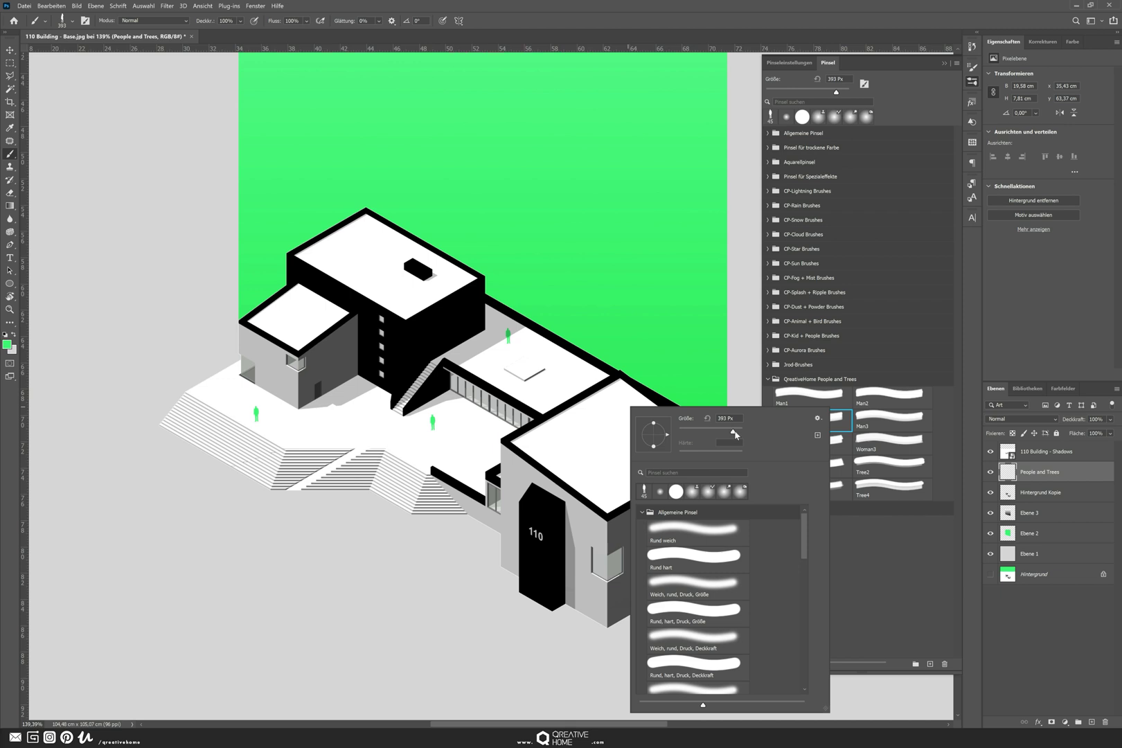
{"action": "left_click_drag", "start_coordinate": [734, 431], "coordinate": [693, 434]}
{"action": "key", "text": "Return"}
{"action": "left_click", "coordinate": [445, 429]}
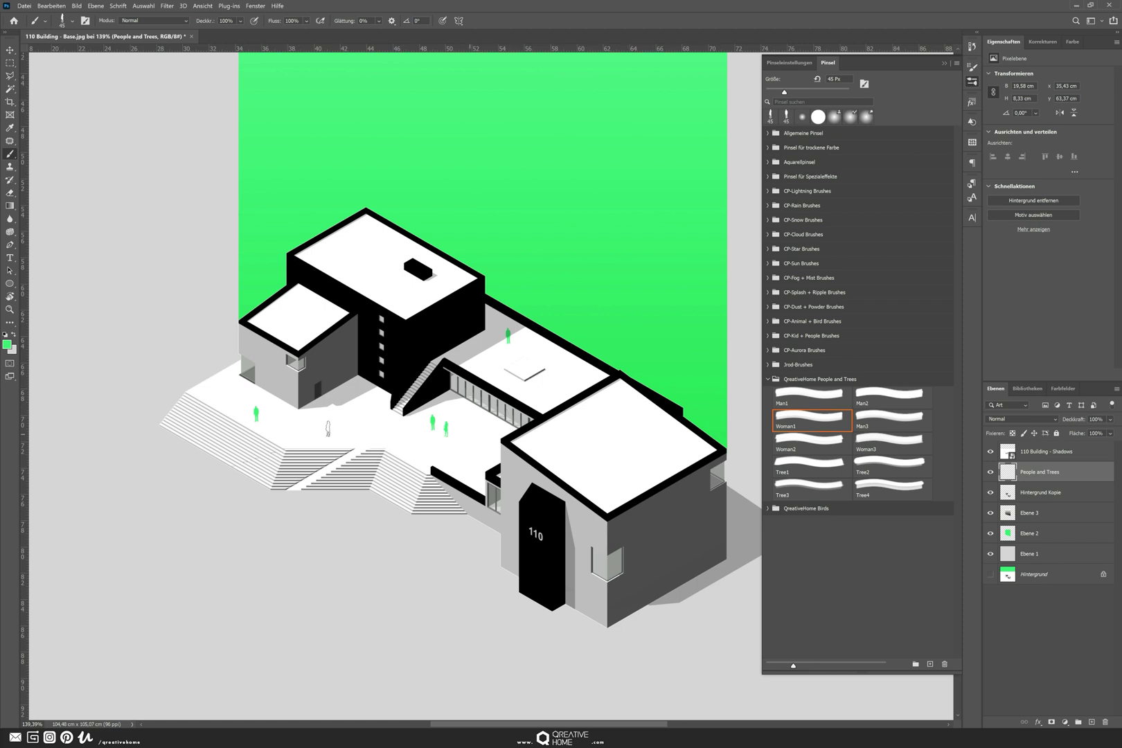
{"action": "left_click", "coordinate": [323, 427]}
{"action": "left_click", "coordinate": [408, 473]}
- Stamp three Man3 figures at 44 px on the lower plaza and upper terrace
{"action": "left_click", "coordinate": [873, 418]}
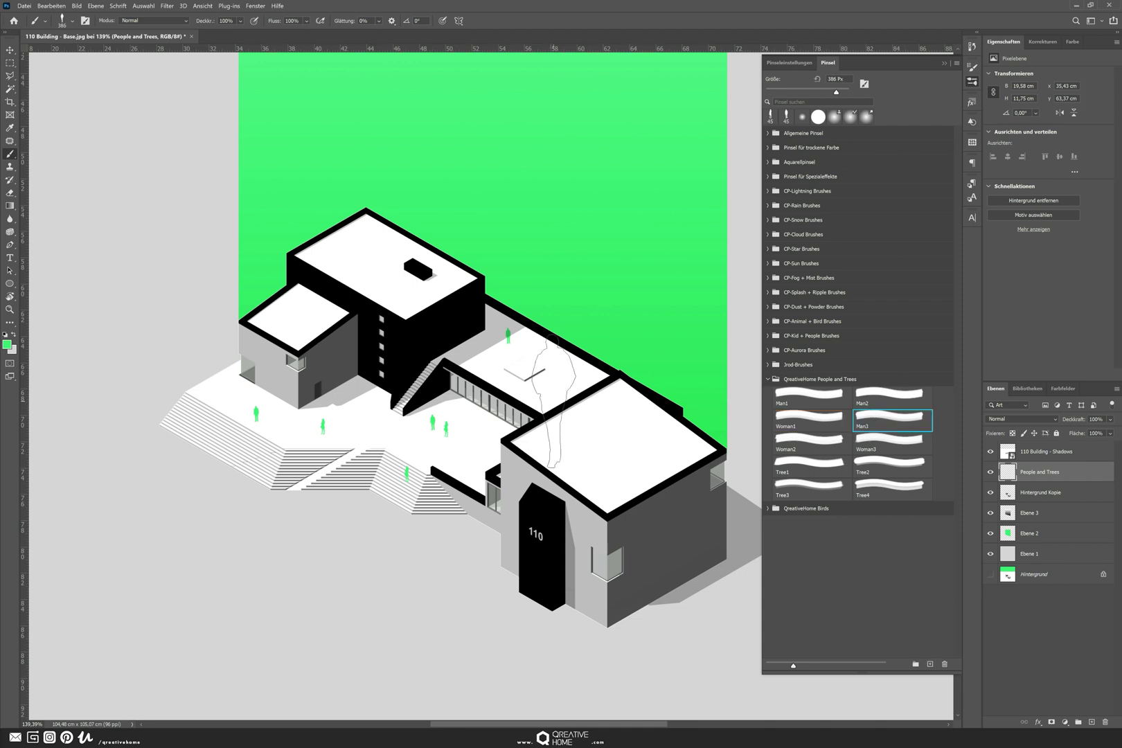
{"action": "right_click", "coordinate": [555, 402]}
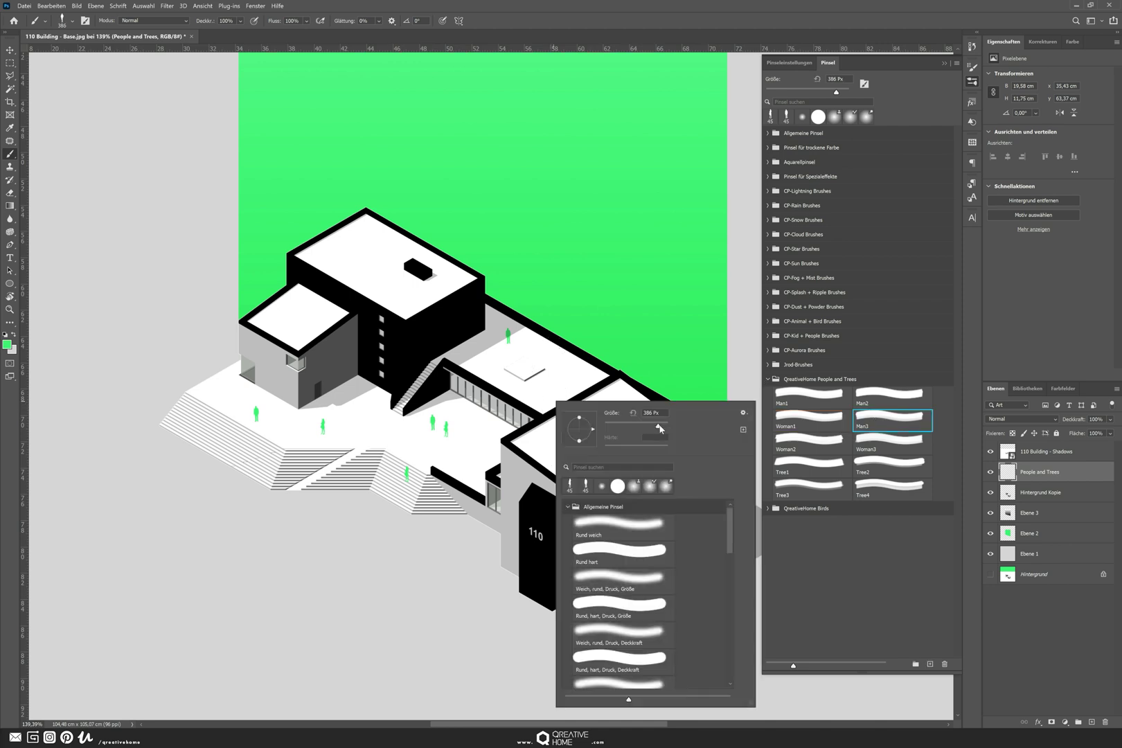
{"action": "left_click", "coordinate": [618, 431]}
{"action": "left_click", "coordinate": [419, 454]}
{"action": "left_click", "coordinate": [437, 431]}
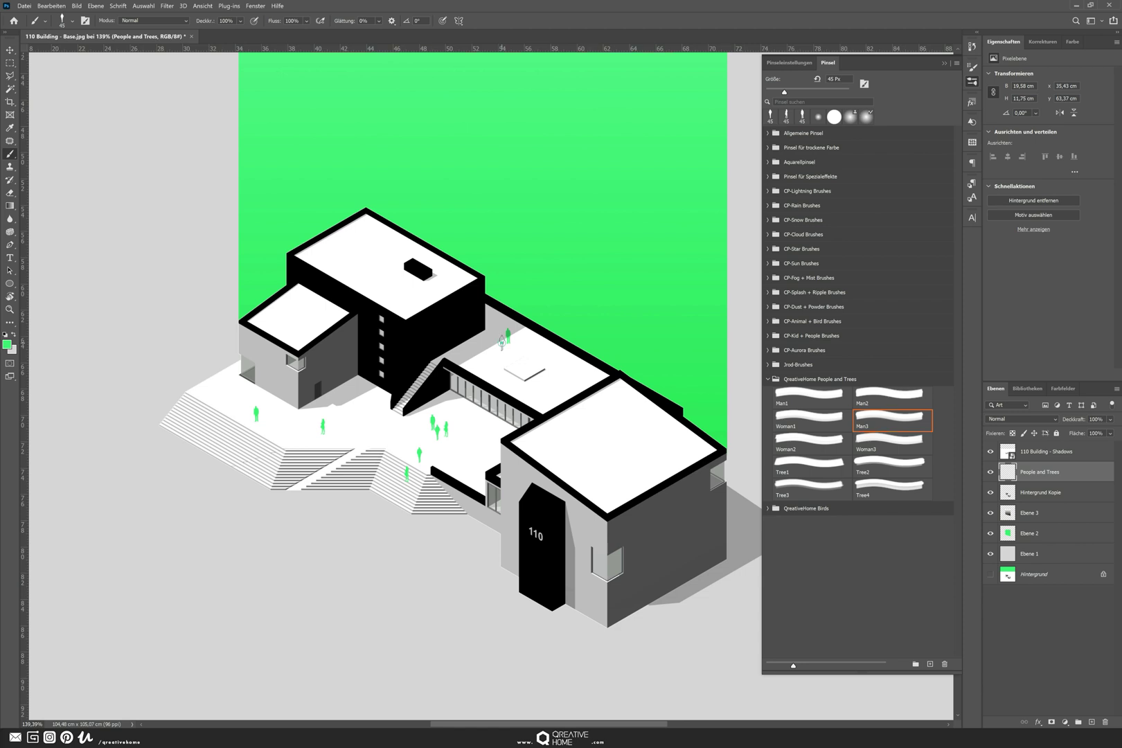
{"action": "left_click", "coordinate": [502, 342]}
- Stamp three small Woman3 figures on the plaza, upper terrace and ground
{"action": "left_click", "coordinate": [889, 441]}
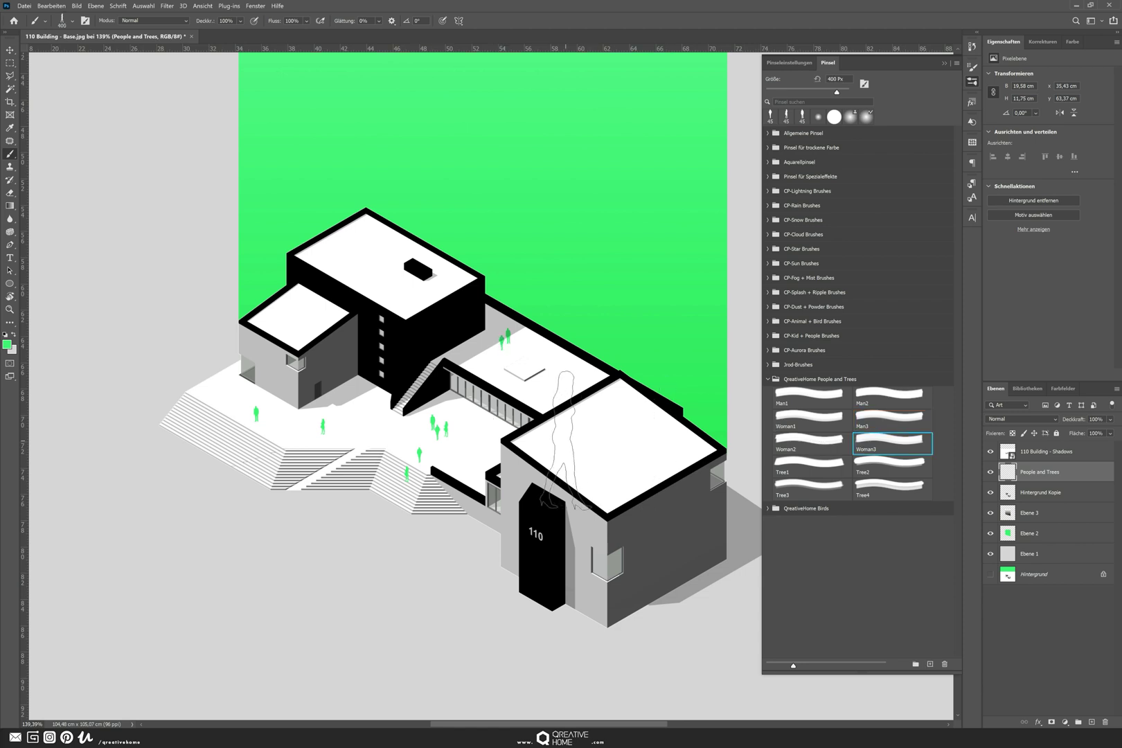
{"action": "right_click", "coordinate": [613, 455]}
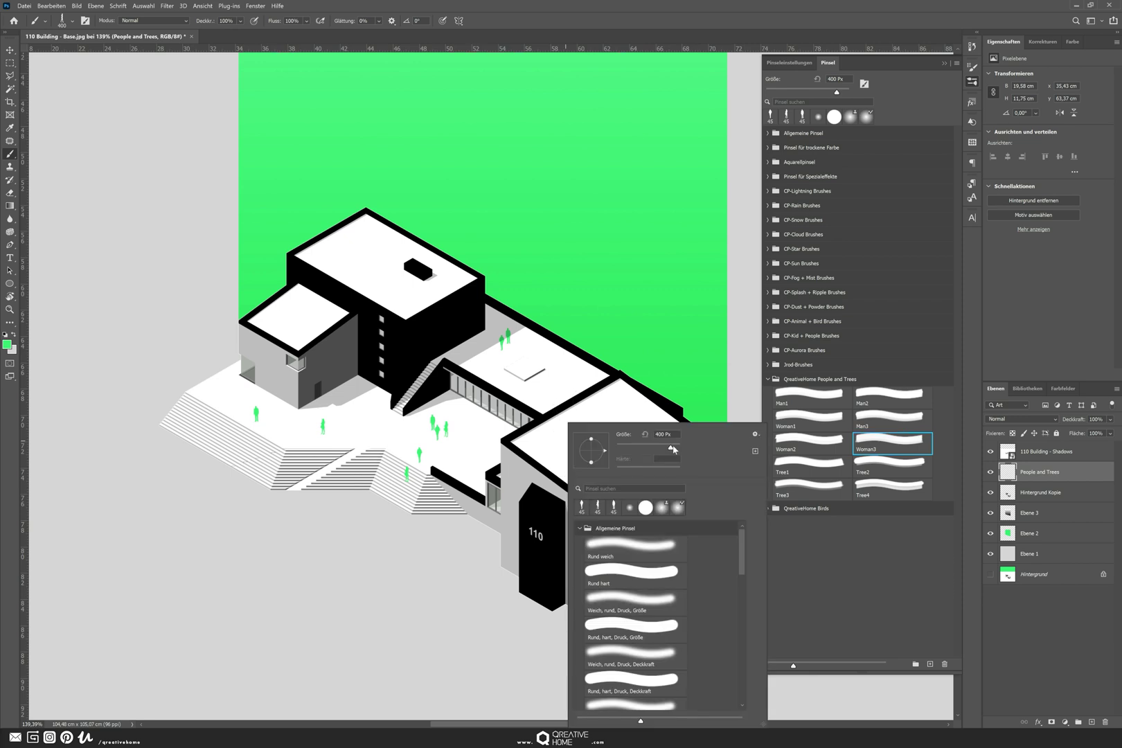
{"action": "left_click", "coordinate": [627, 449]}
{"action": "left_click", "coordinate": [231, 400]}
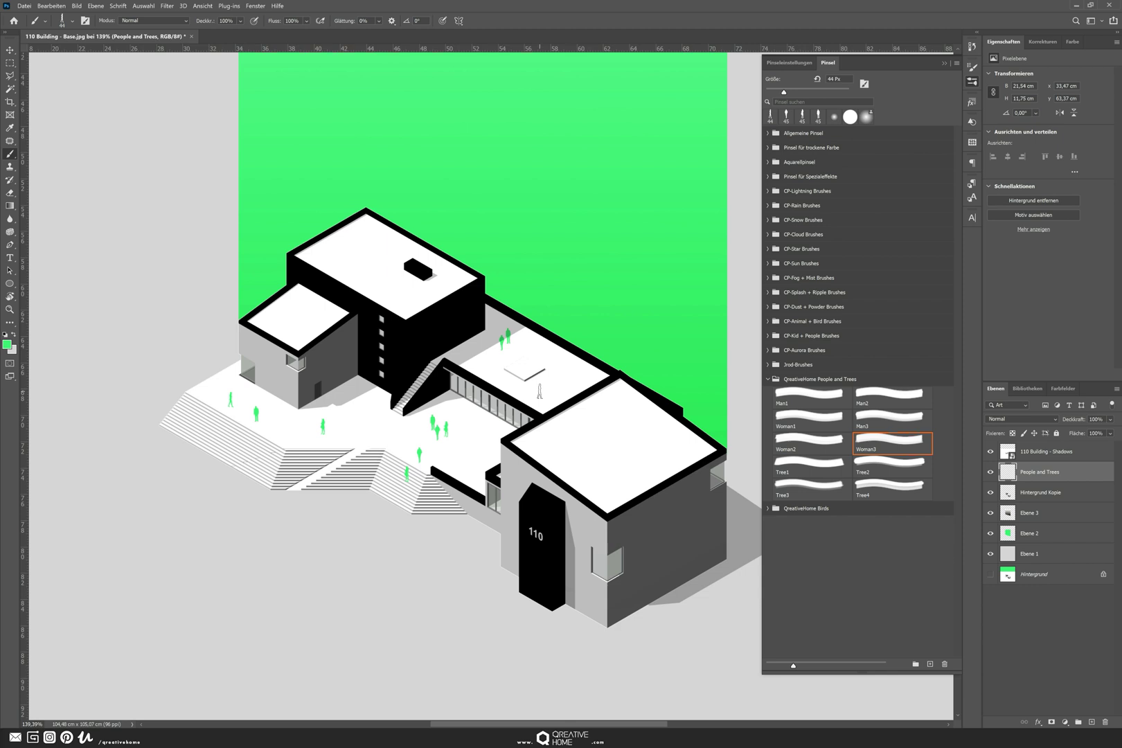
{"action": "left_click", "coordinate": [539, 391]}
{"action": "left_click", "coordinate": [488, 449]}
{"action": "left_click", "coordinate": [768, 380]}
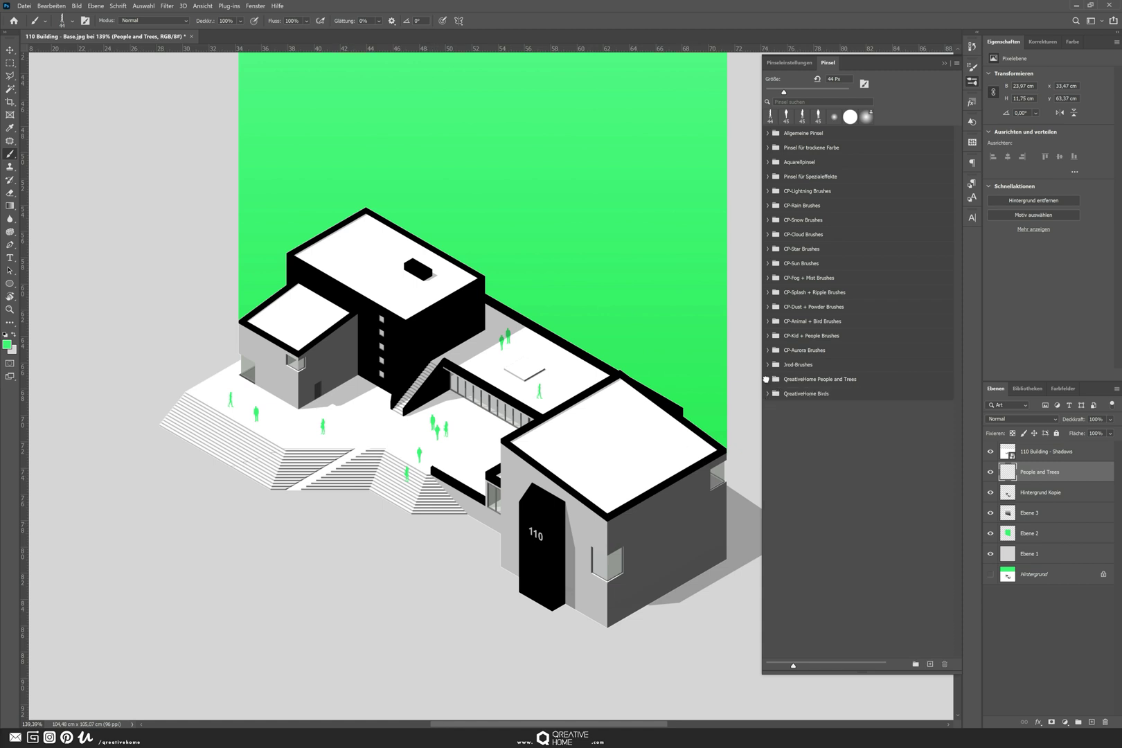
{"action": "left_click", "coordinate": [766, 380]}
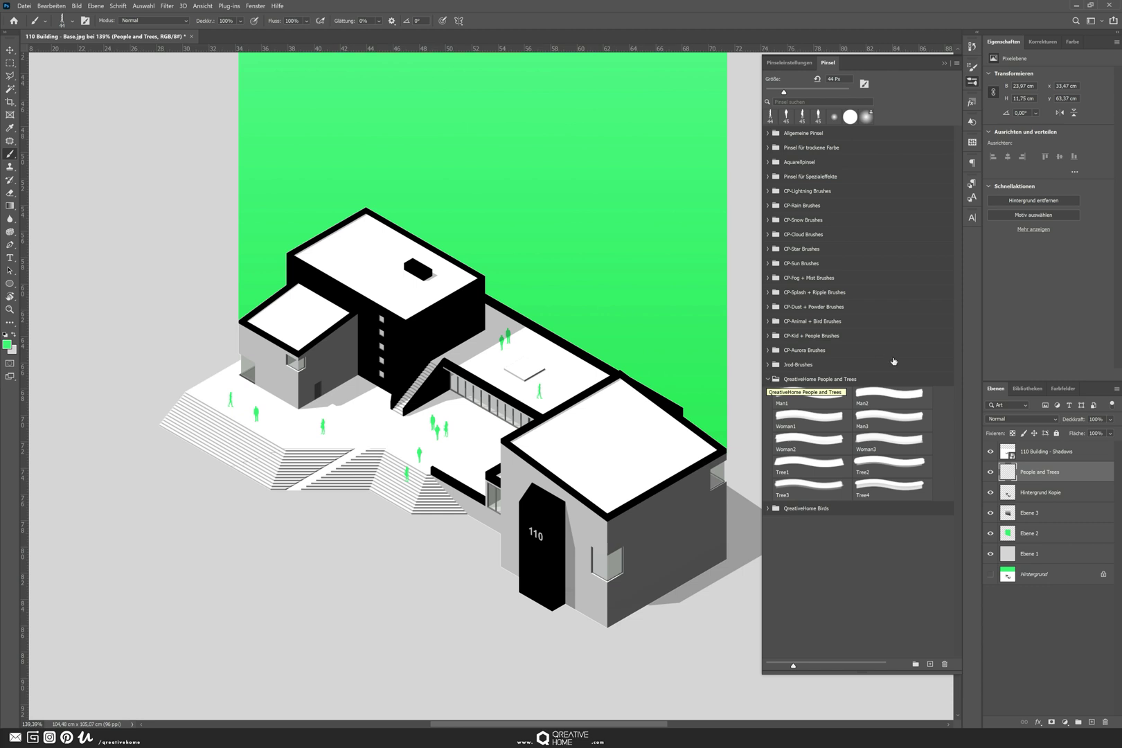
- Compare the Tree1 to Tree4 brushes and settle on Tree3
{"action": "left_click", "coordinate": [817, 465]}
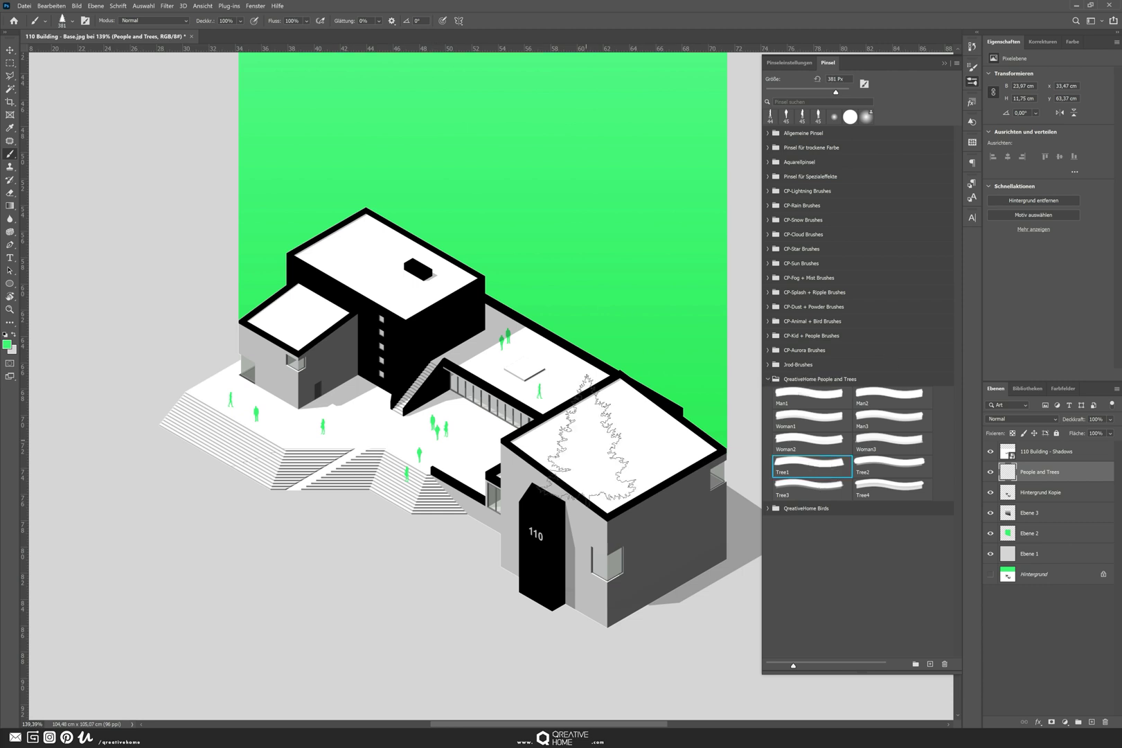
{"action": "left_click", "coordinate": [874, 461]}
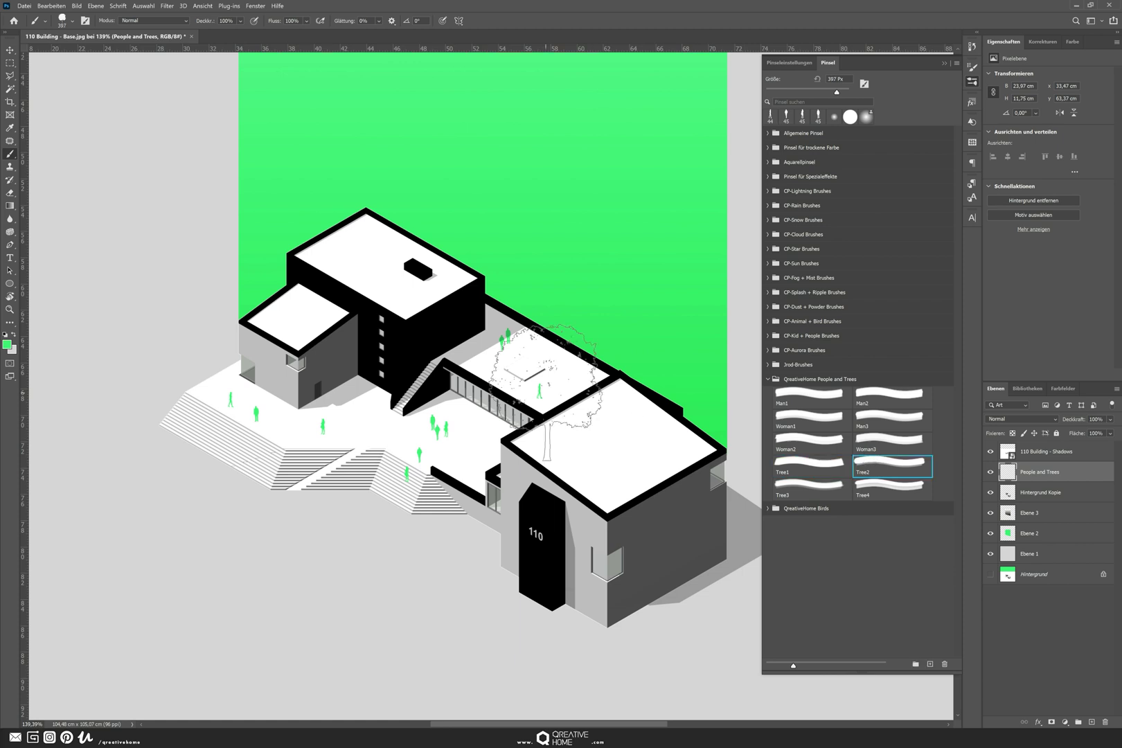
{"action": "left_click", "coordinate": [807, 488]}
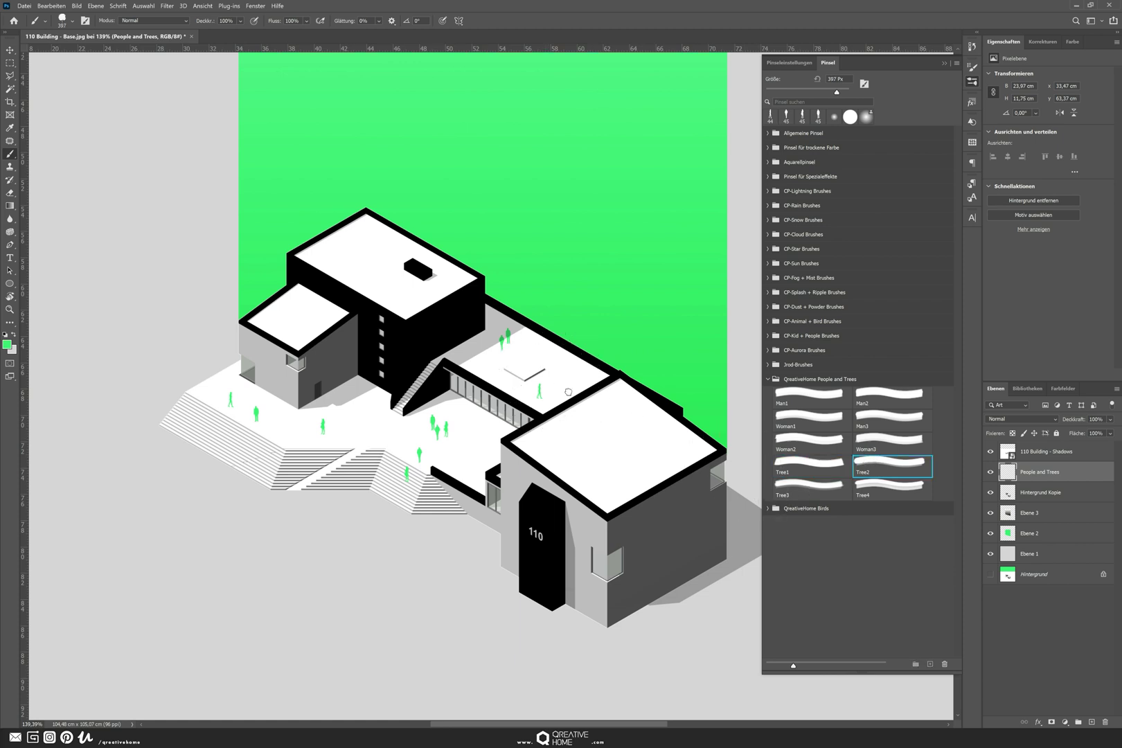
{"action": "left_click", "coordinate": [889, 486]}
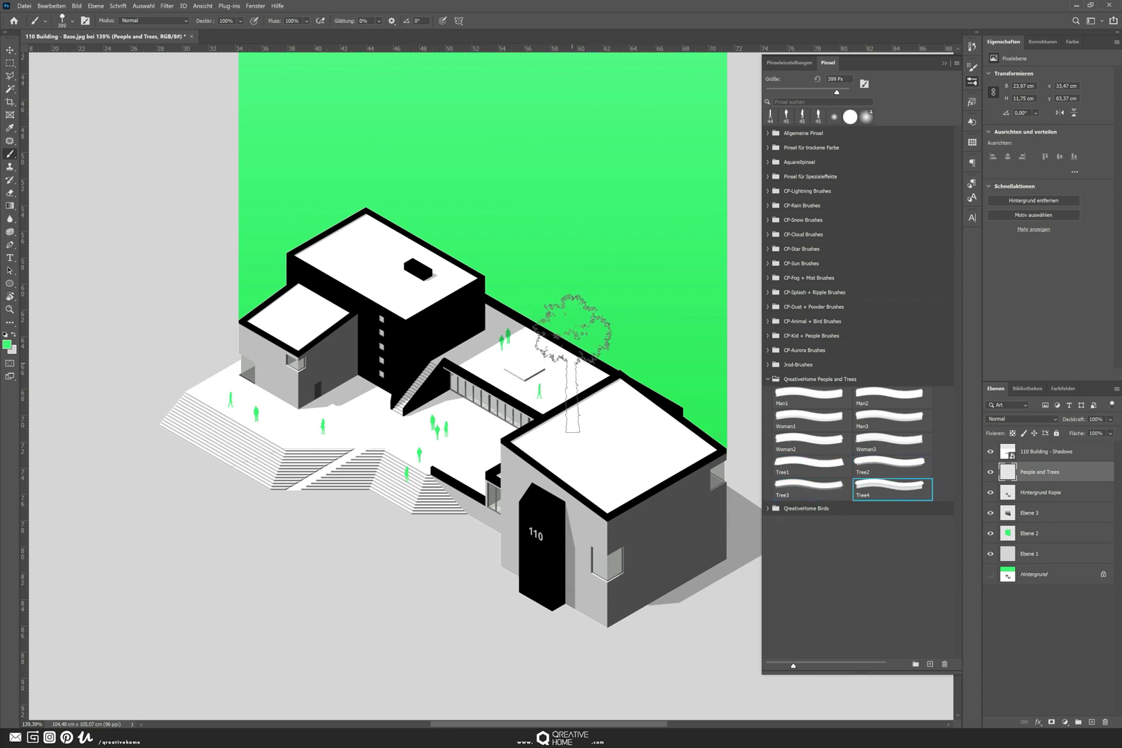
{"action": "left_click", "coordinate": [807, 486]}
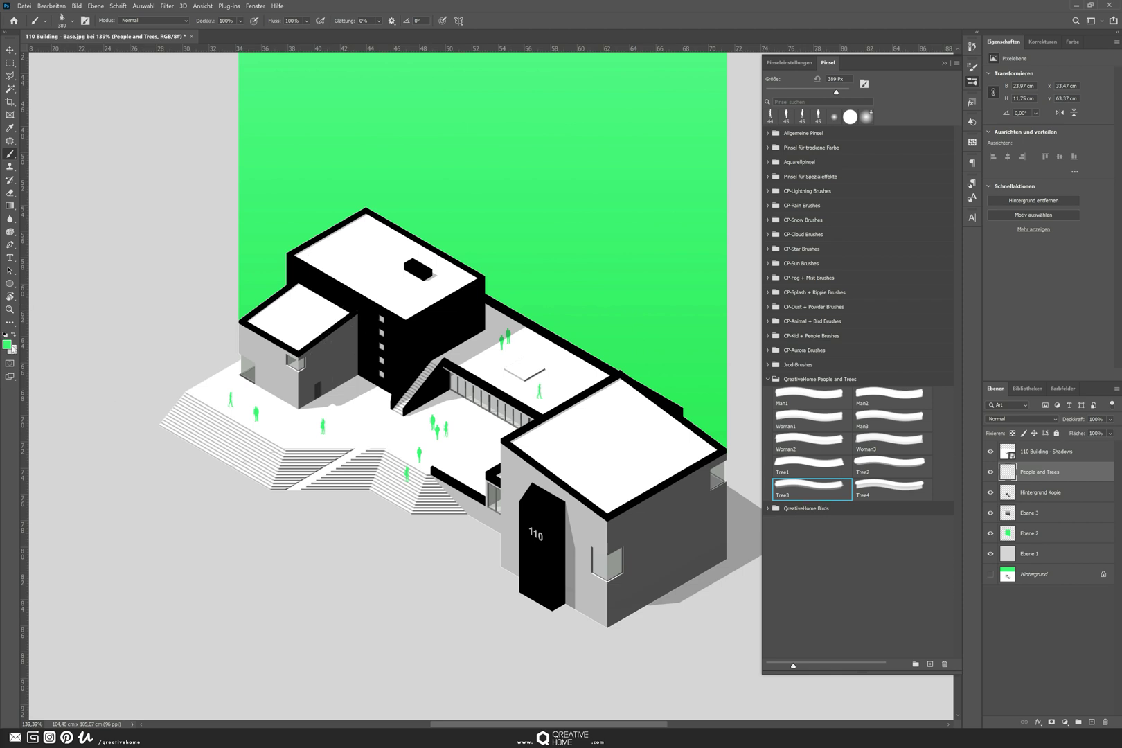
- Test white trees at 50% opacity, then a dark tree, undoing both stamps
{"action": "left_click", "coordinate": [8, 347]}
{"action": "left_click", "coordinate": [109, 306]}
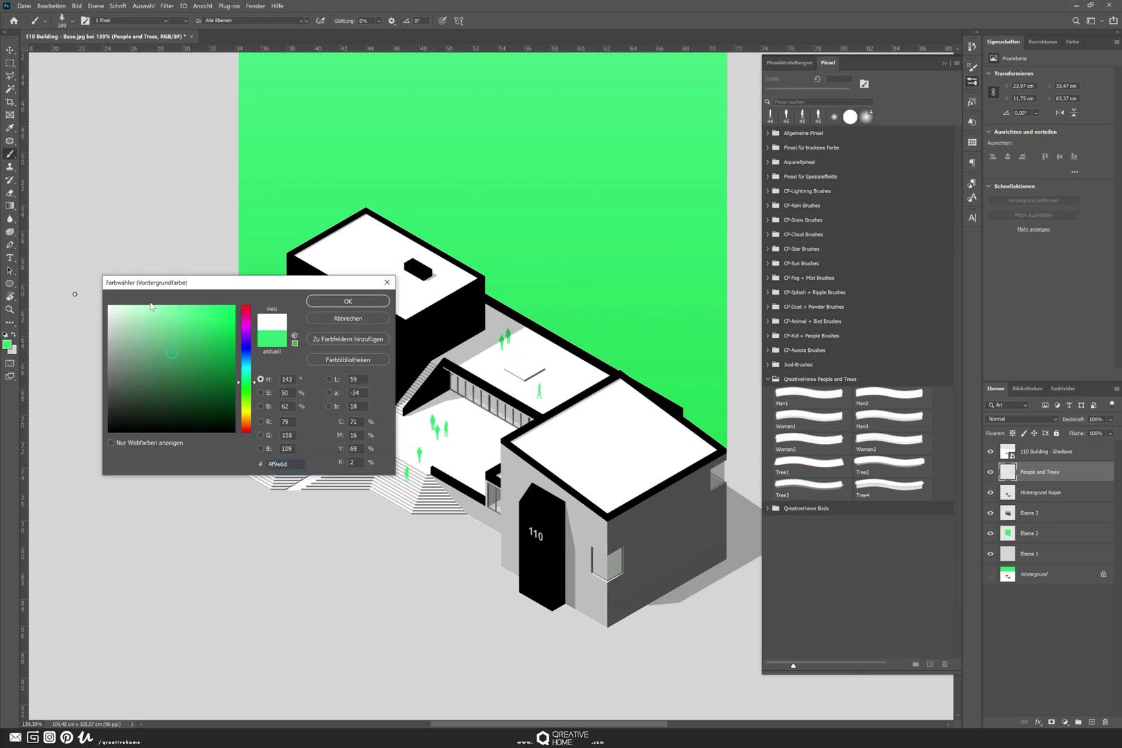
{"action": "left_click", "coordinate": [349, 302]}
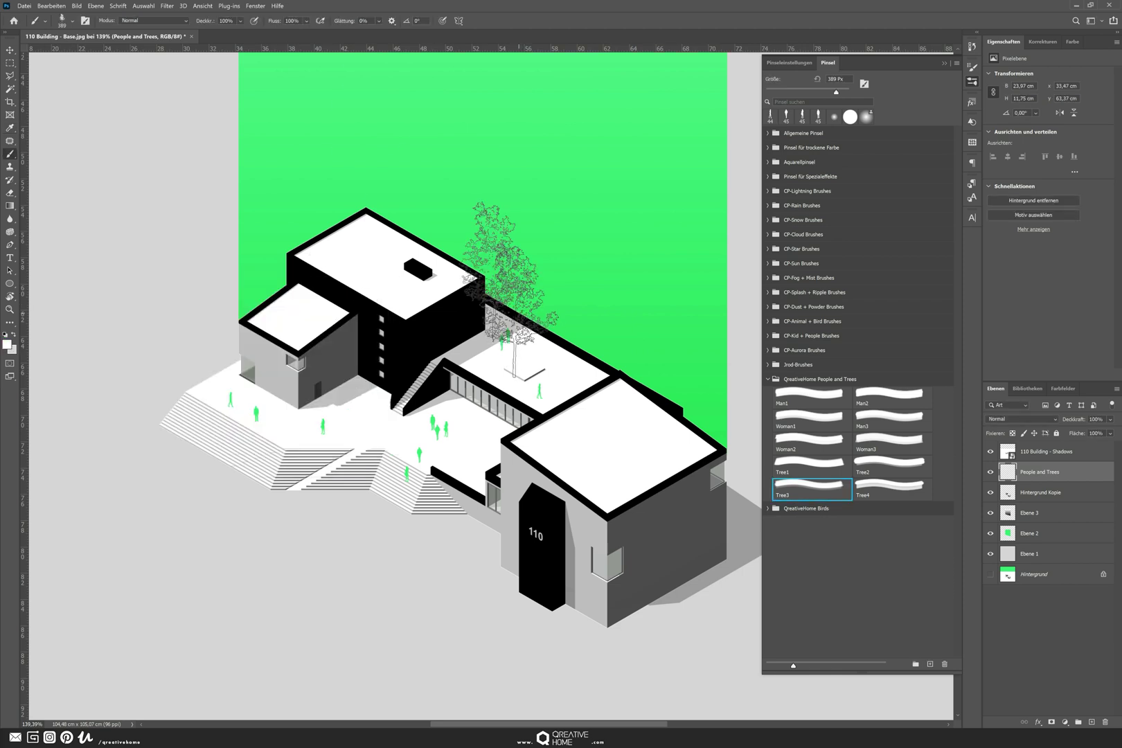
{"action": "left_click", "coordinate": [240, 21]}
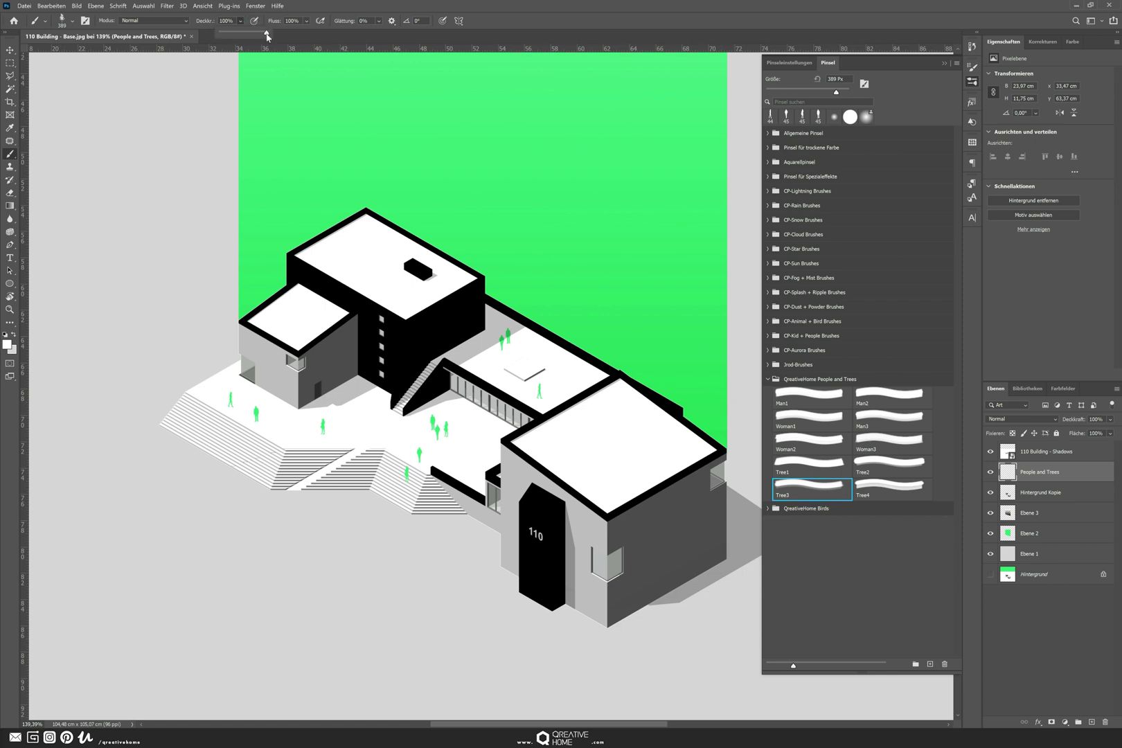
{"action": "left_click_drag", "start_coordinate": [265, 33], "coordinate": [244, 36]}
{"action": "left_click", "coordinate": [579, 218]}
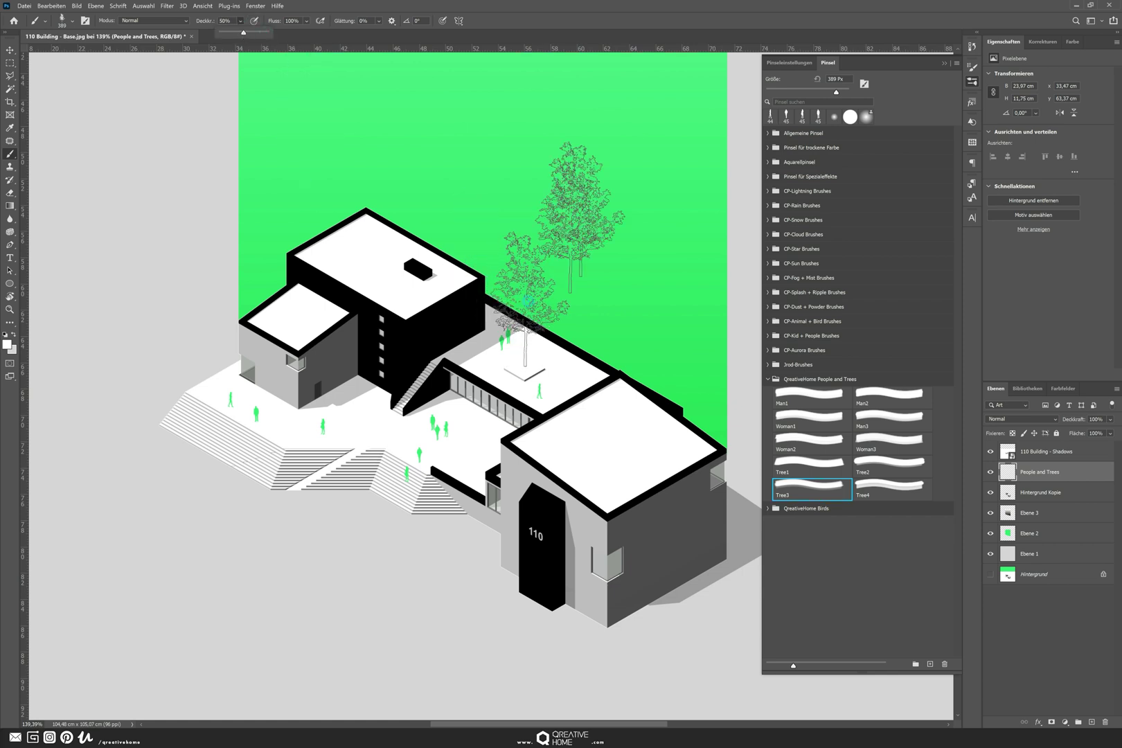
{"action": "left_click", "coordinate": [527, 299]}
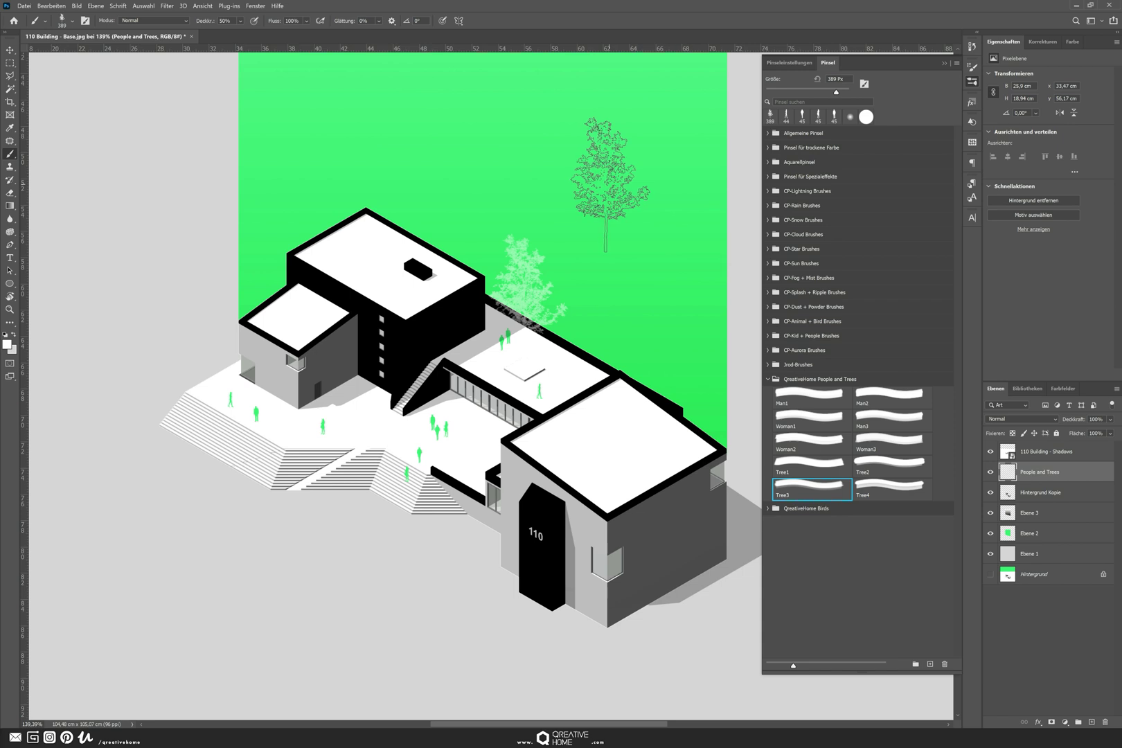
{"action": "key", "text": "ctrl+z"}
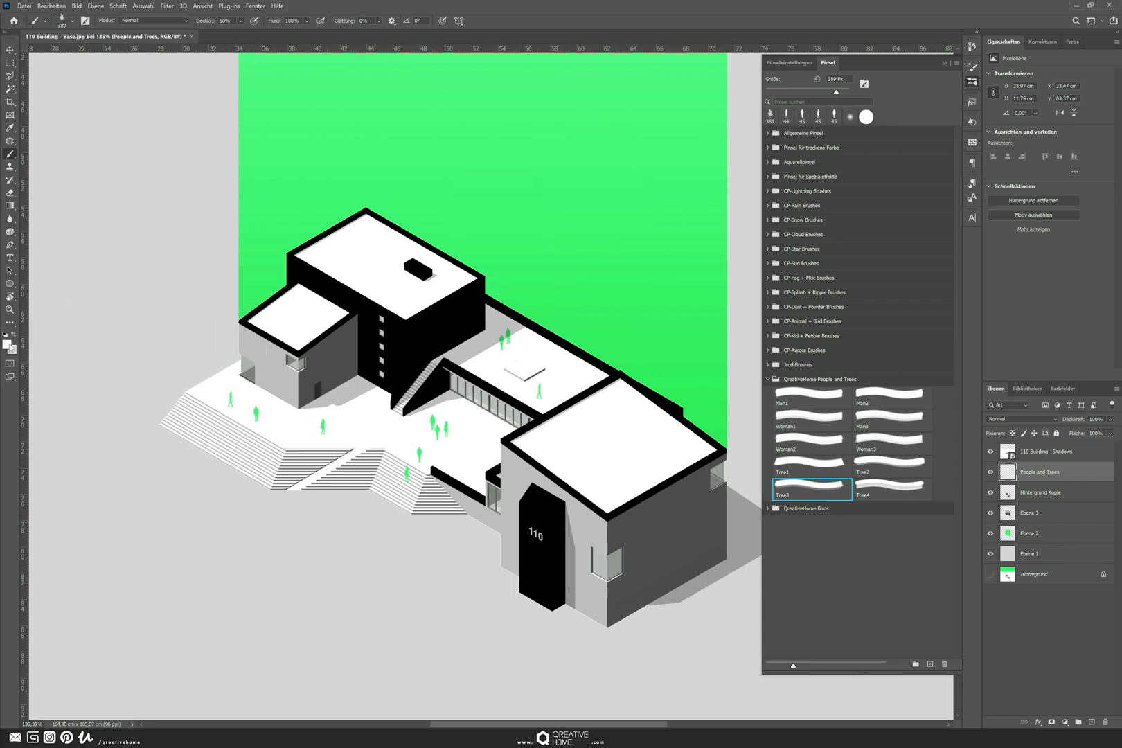
{"action": "left_click", "coordinate": [7, 344]}
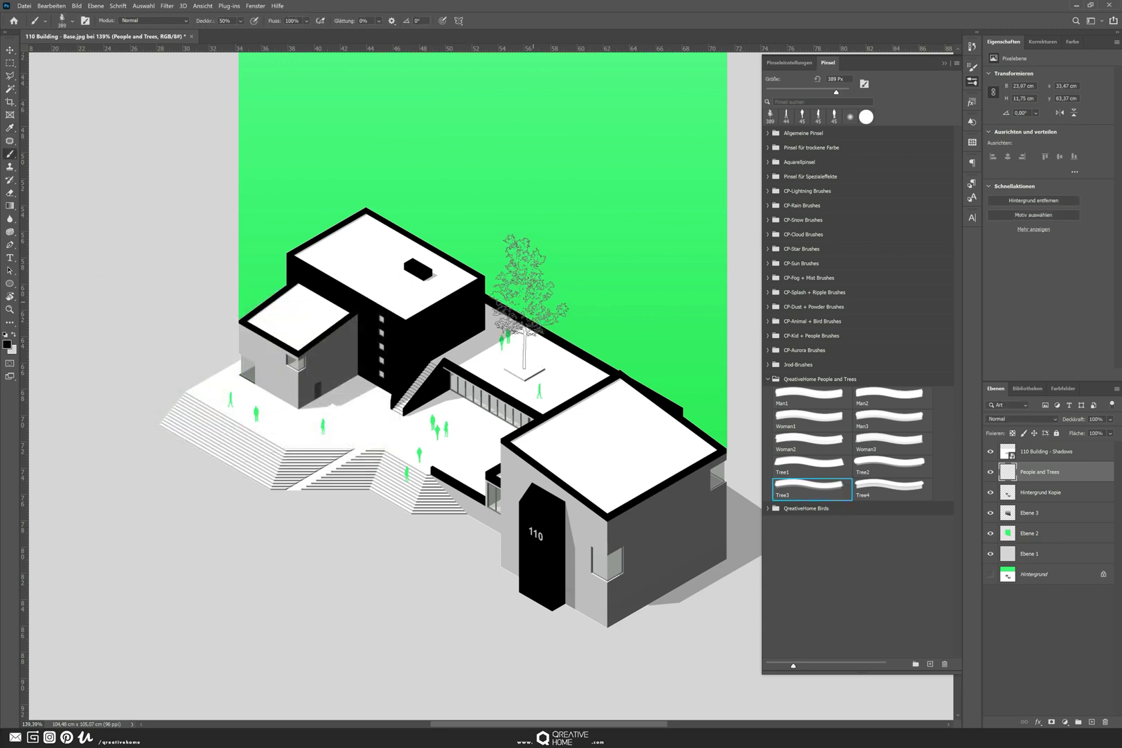
{"action": "left_click", "coordinate": [530, 308]}
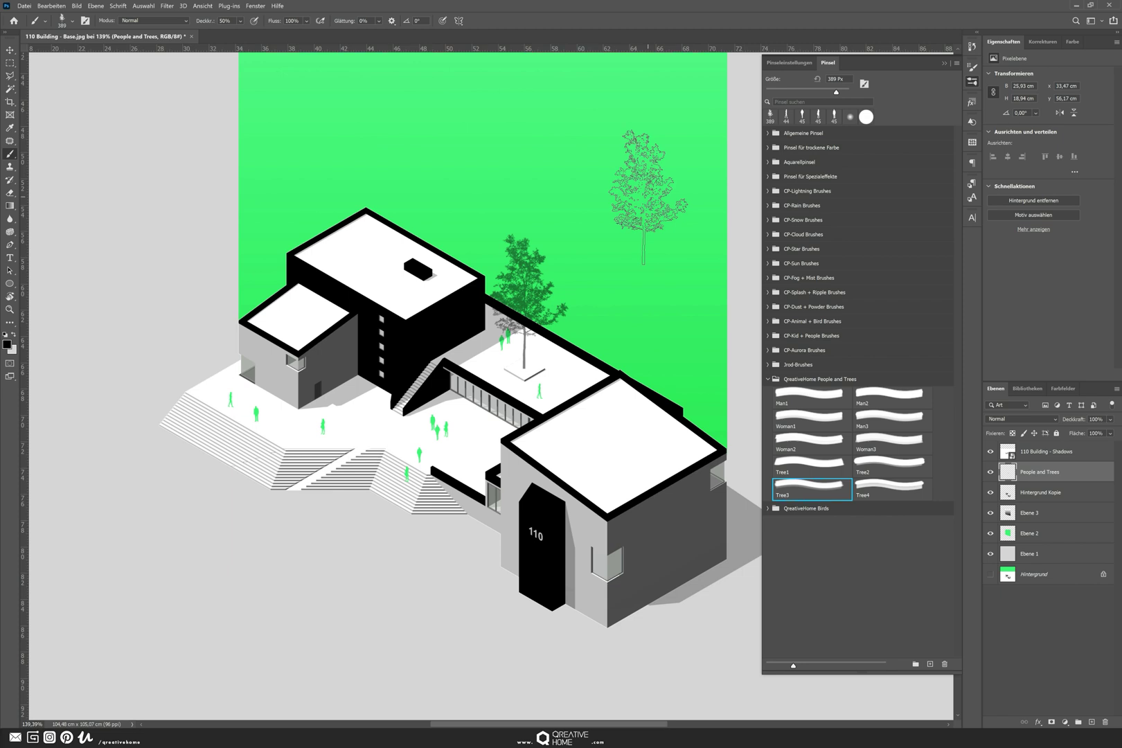
{"action": "key", "text": "ctrl+z"}
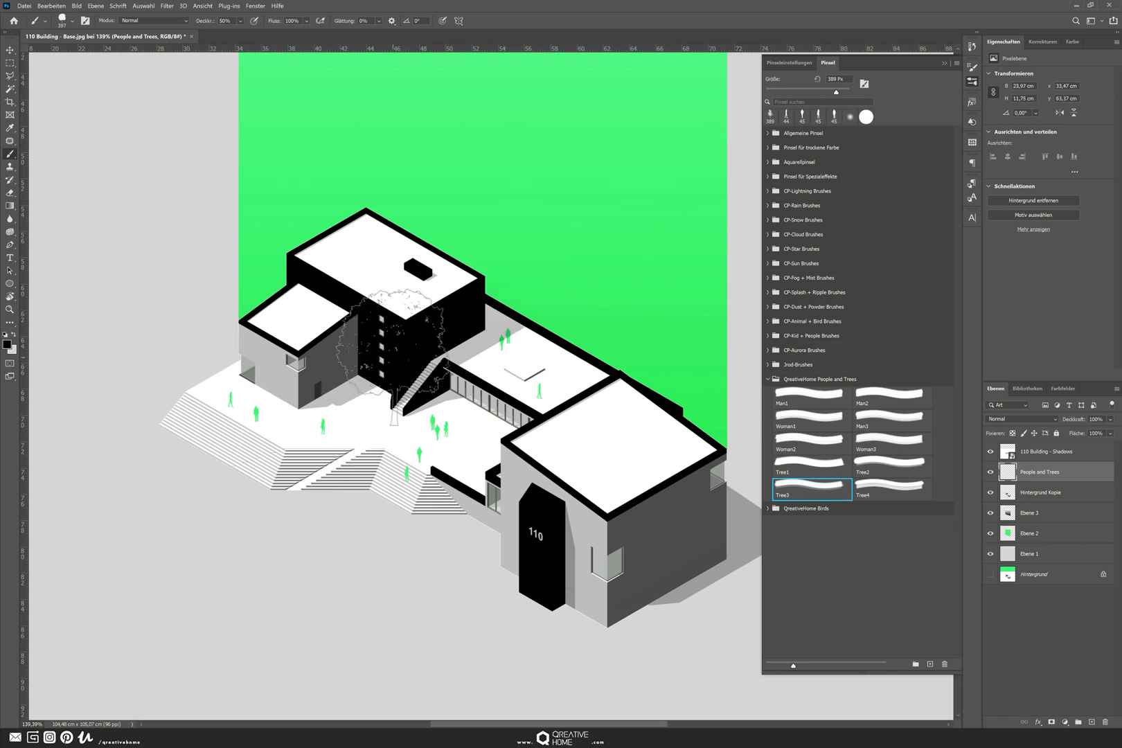
- Resize the Tree3 brush to 228 px and stamp a grey tree in the courtyard
{"action": "key", "text": "."}
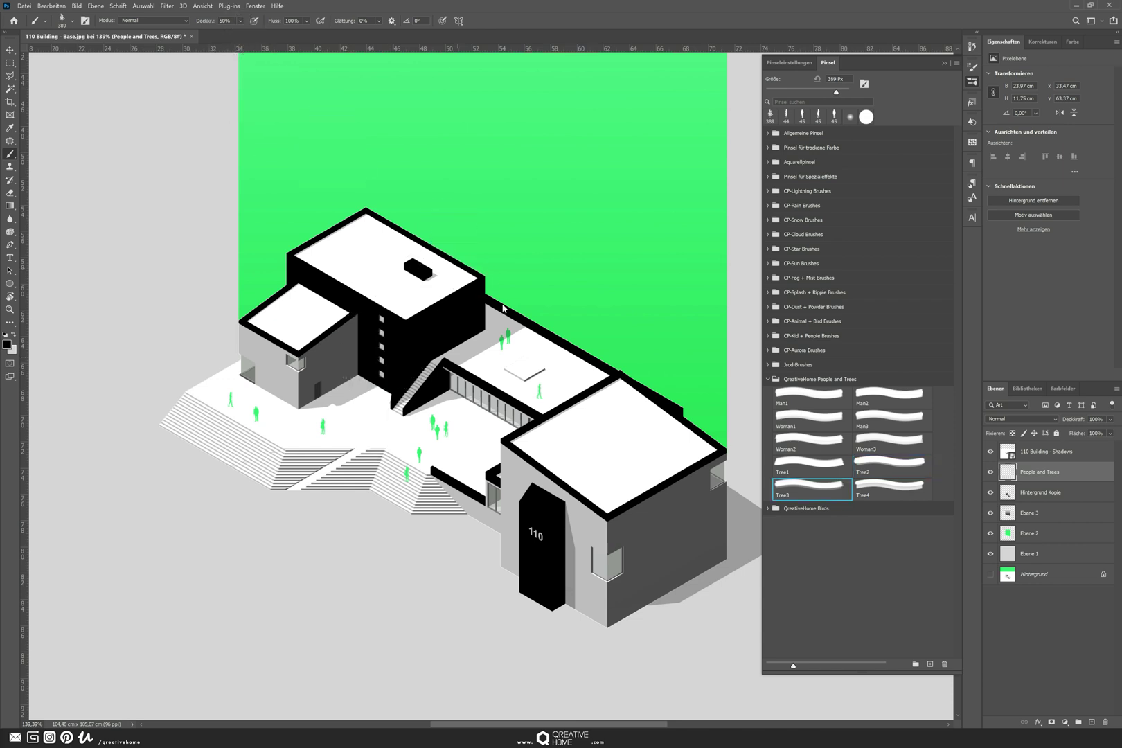
{"action": "right_click", "coordinate": [565, 312]}
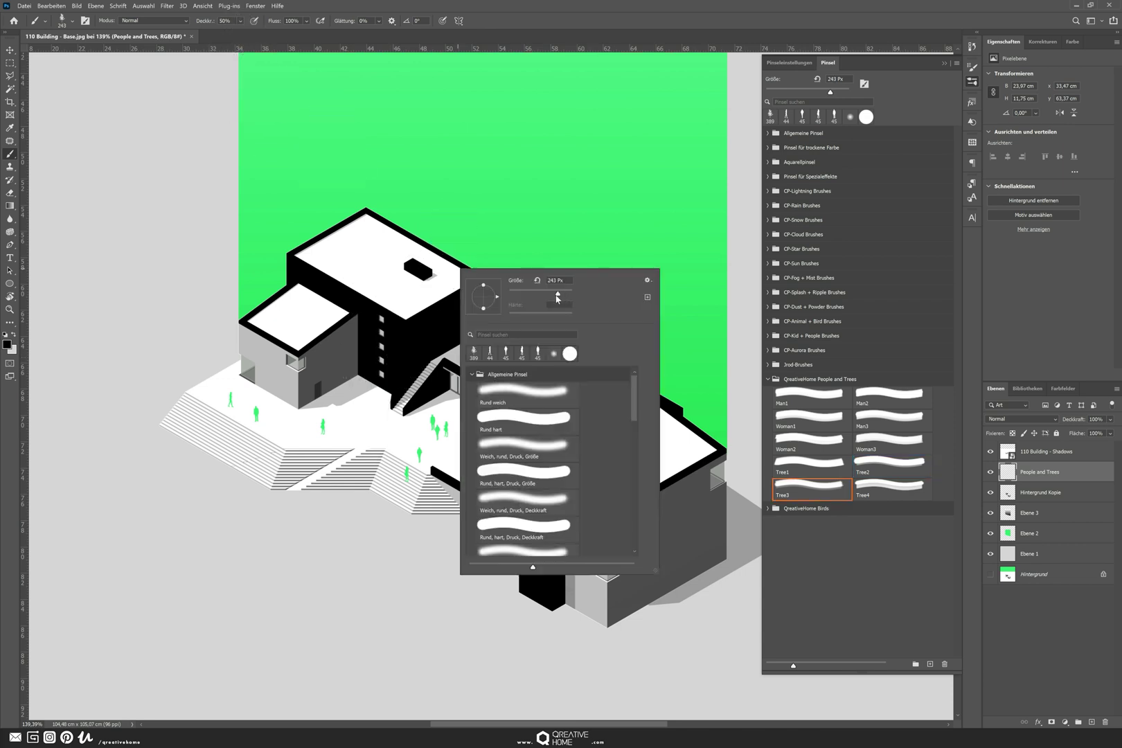
{"action": "left_click", "coordinate": [558, 298]}
{"action": "key", "text": "Return"}
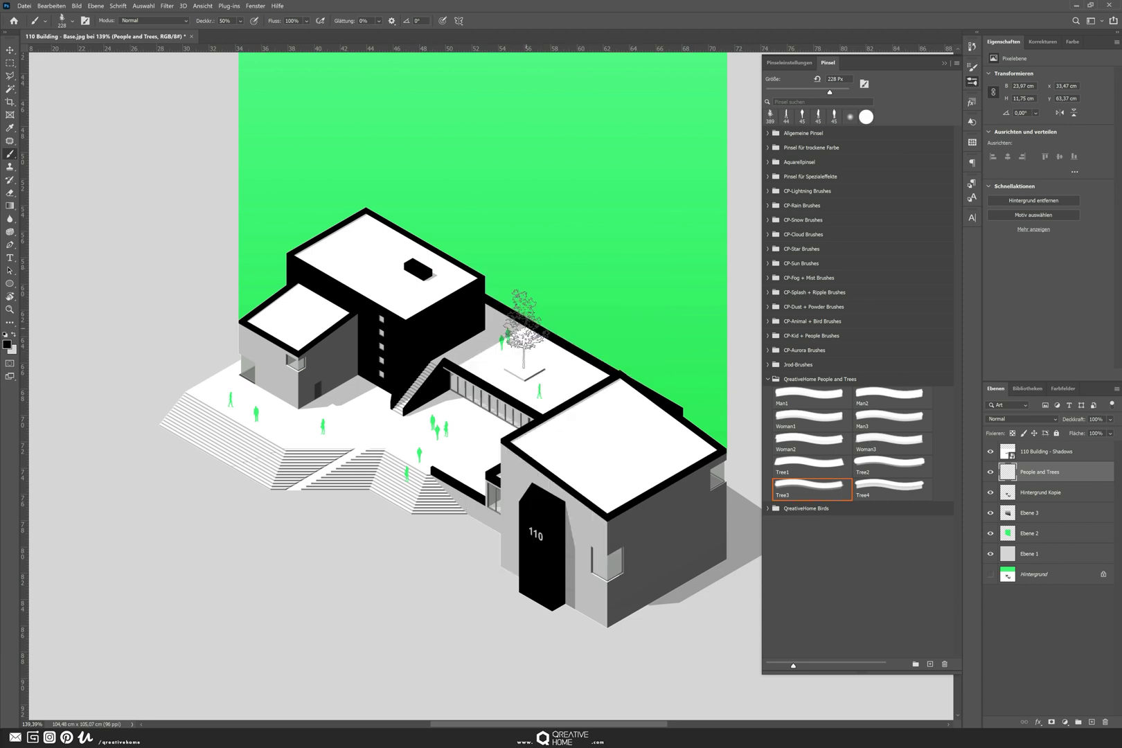
{"action": "left_click", "coordinate": [527, 329]}
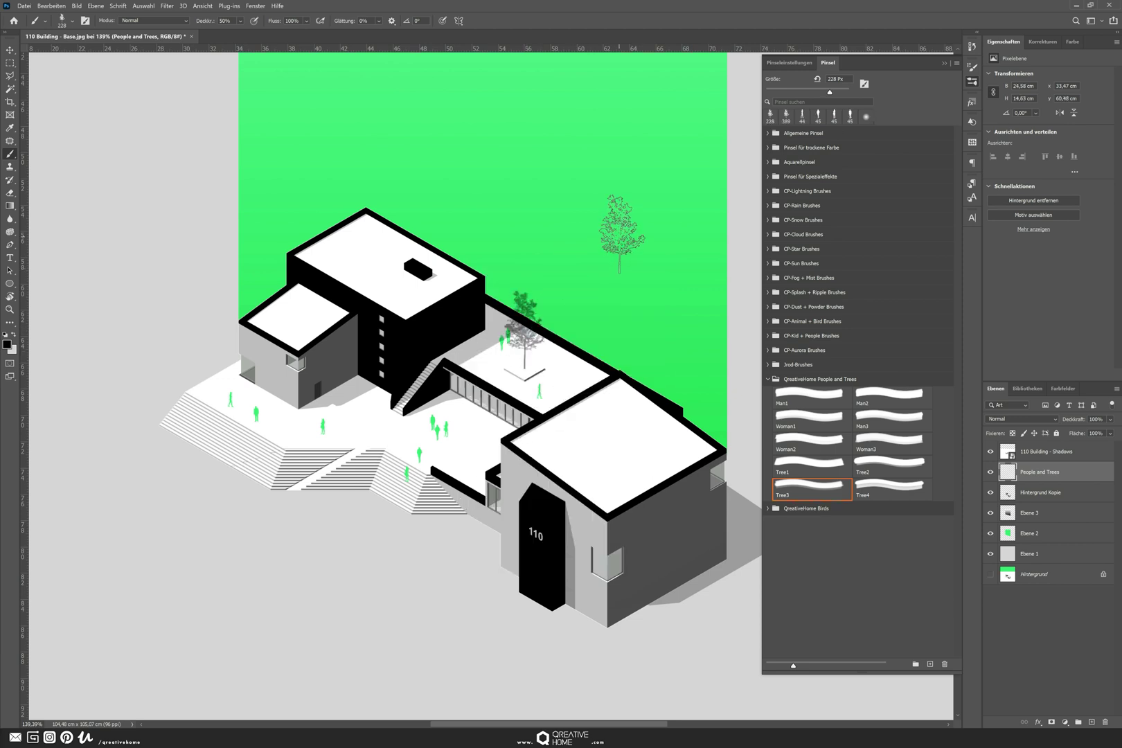
{"action": "left_click", "coordinate": [972, 66]}
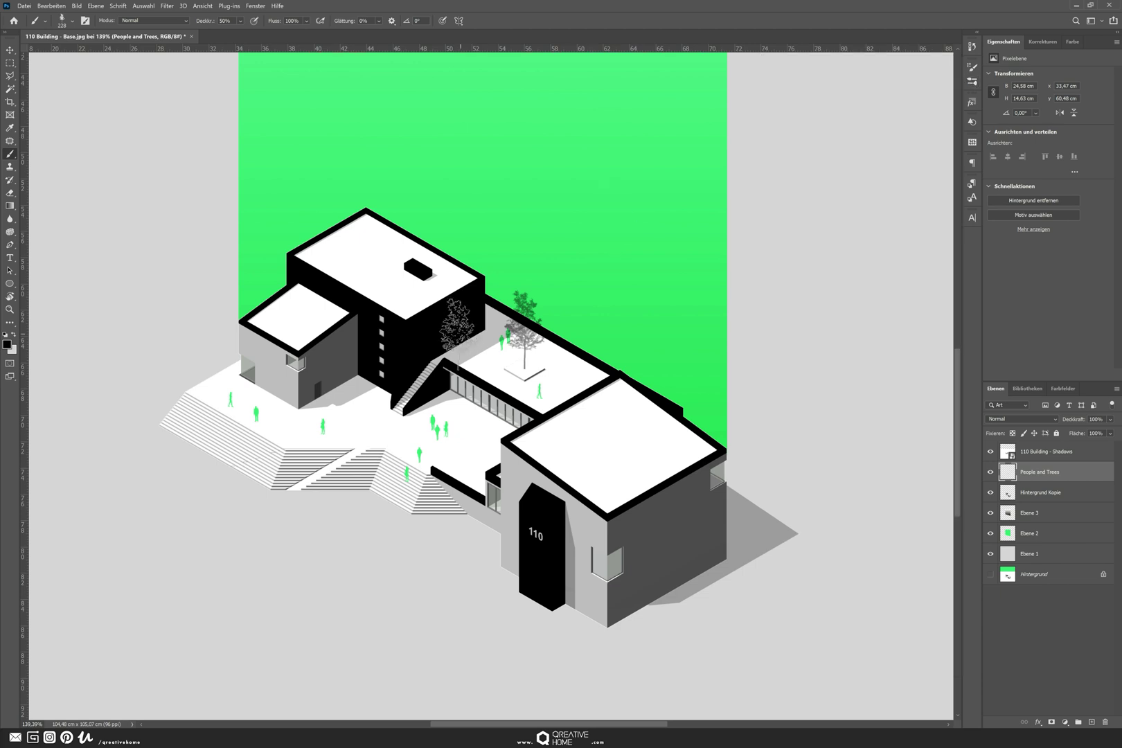
- Crop the canvas to a portrait frame of about 51.94 × 67.63 cm around the building
{"action": "scroll", "coordinate": [455, 339], "scroll_direction": "down", "scroll_amount": 3}
{"action": "left_click", "coordinate": [10, 50]}
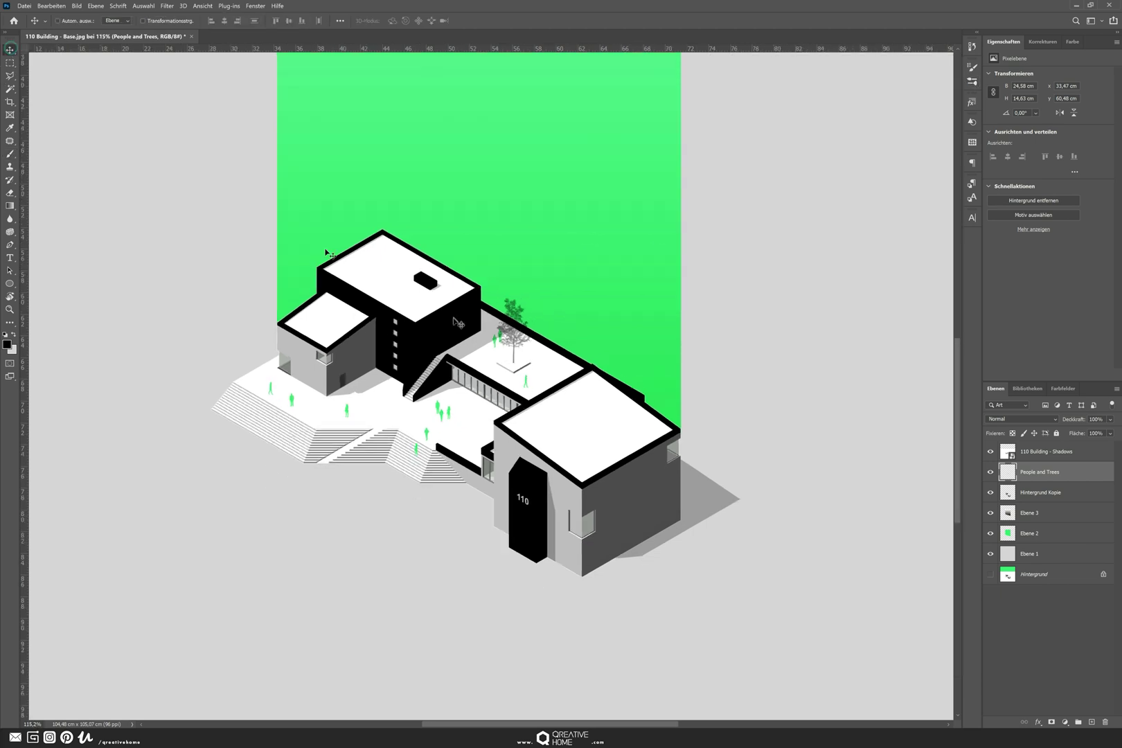
{"action": "scroll", "coordinate": [512, 407], "scroll_direction": "down", "scroll_amount": 4}
{"action": "scroll", "coordinate": [531, 408], "scroll_direction": "up", "scroll_amount": 1}
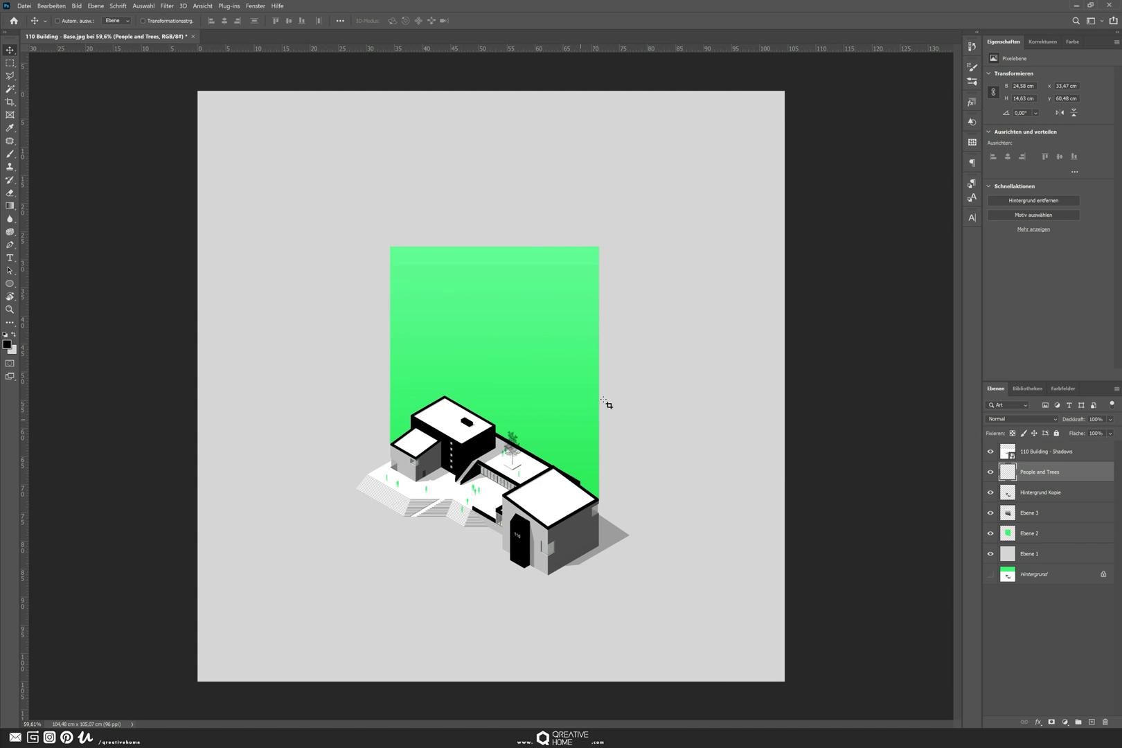
{"action": "key", "text": "c"}
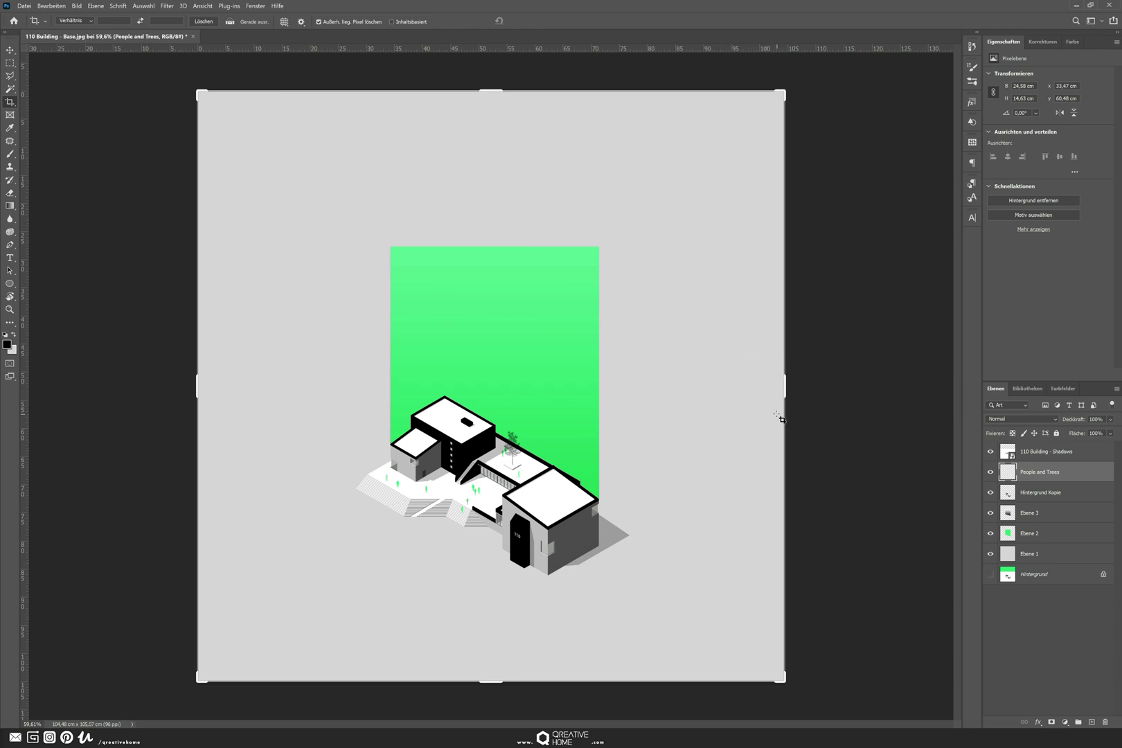
{"action": "left_click_drag", "start_coordinate": [767, 387], "coordinate": [637, 398]}
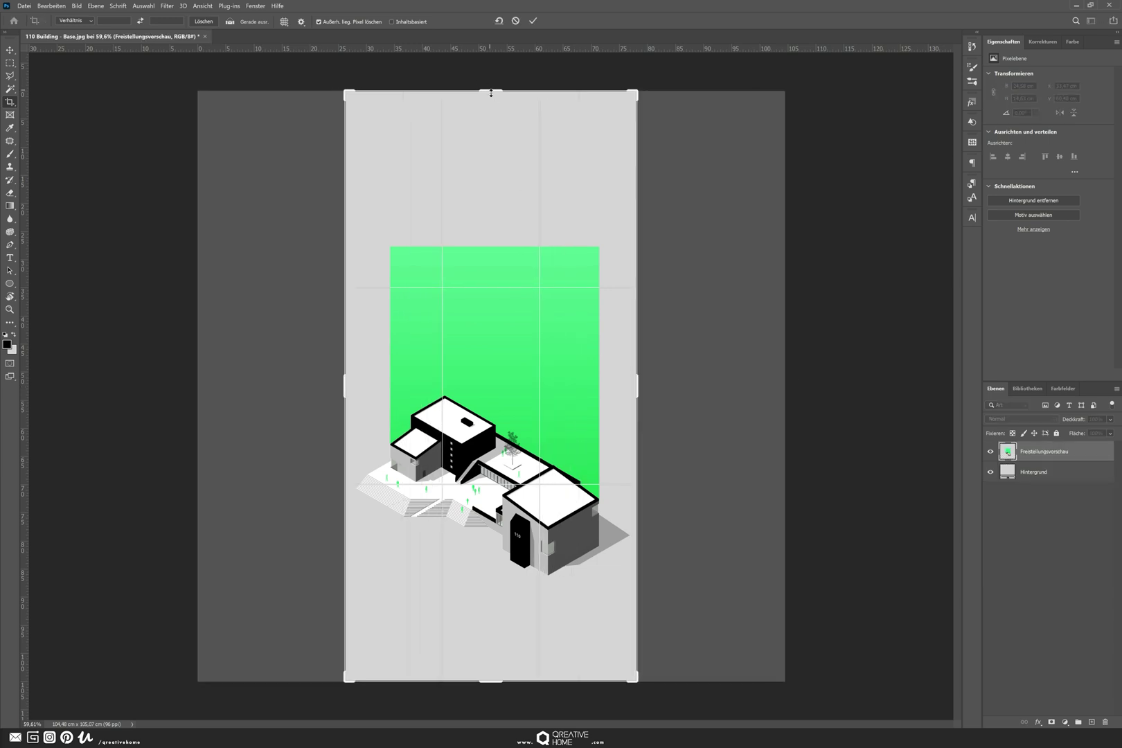
{"action": "left_click_drag", "start_coordinate": [490, 91], "coordinate": [491, 195]}
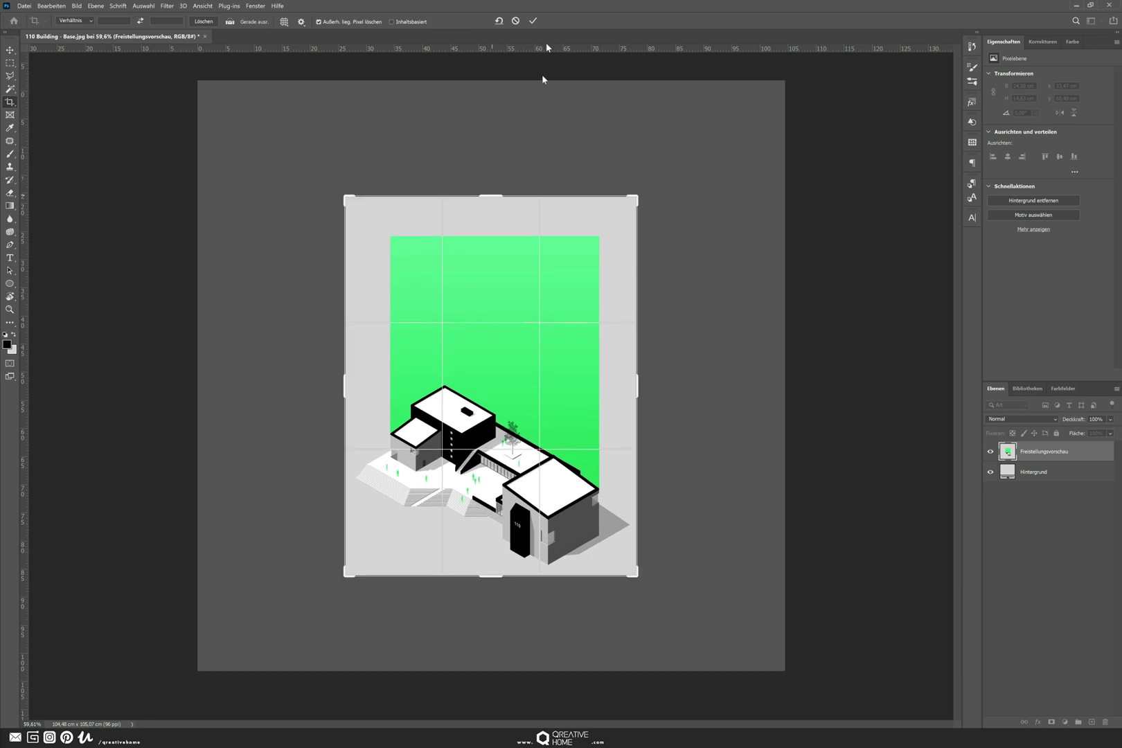
{"action": "left_click", "coordinate": [533, 20]}
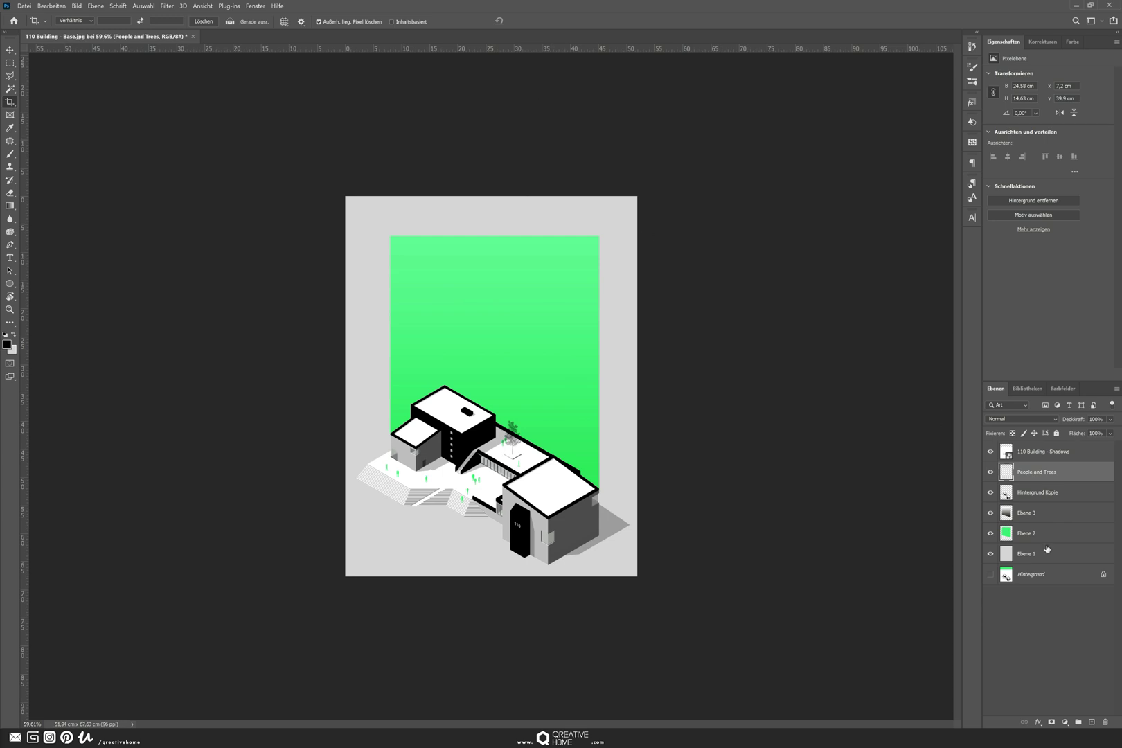
- On the Ebene 1 layer, fill the backdrop with black, then with white
{"action": "left_click", "coordinate": [1036, 562]}
{"action": "key", "text": "g"}
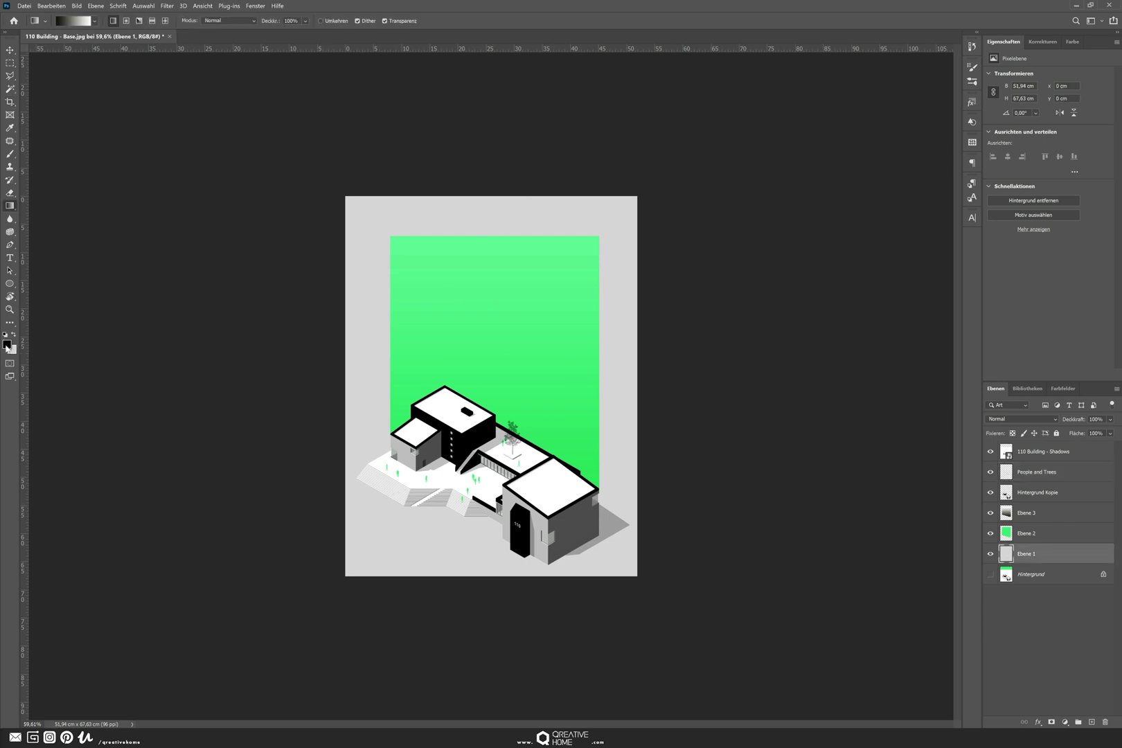
{"action": "right_click", "coordinate": [9, 206]}
{"action": "key", "text": "shift+g"}
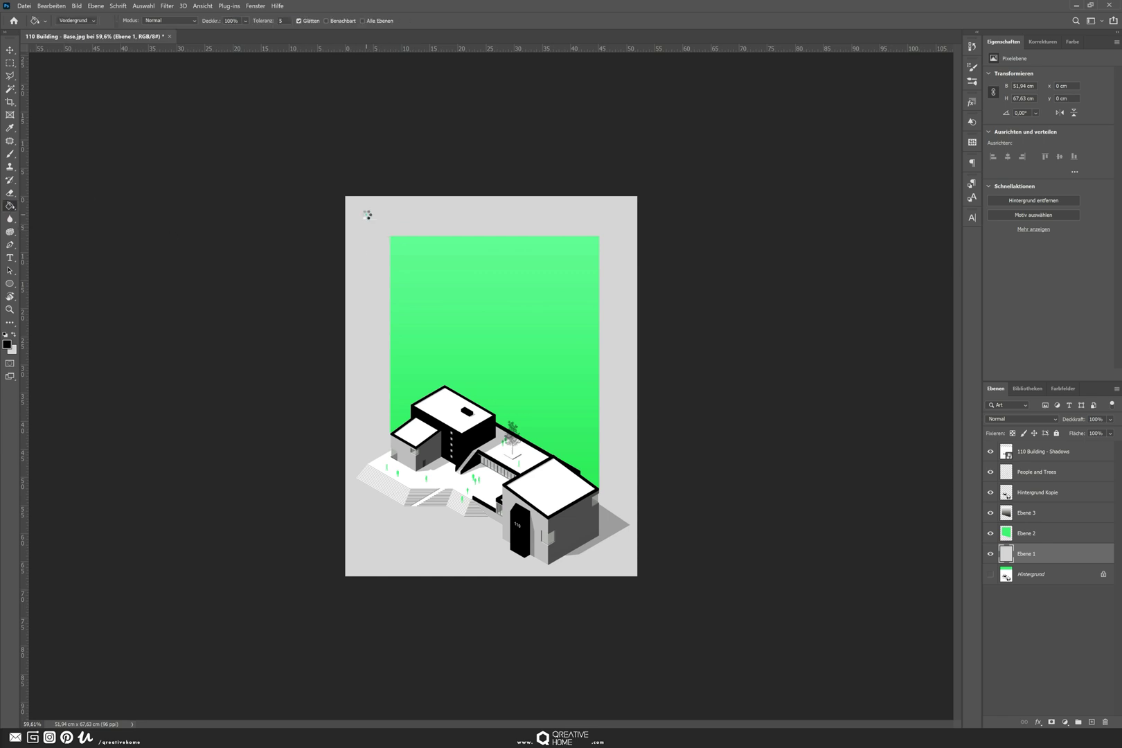
{"action": "key", "text": "alt+BackSpace"}
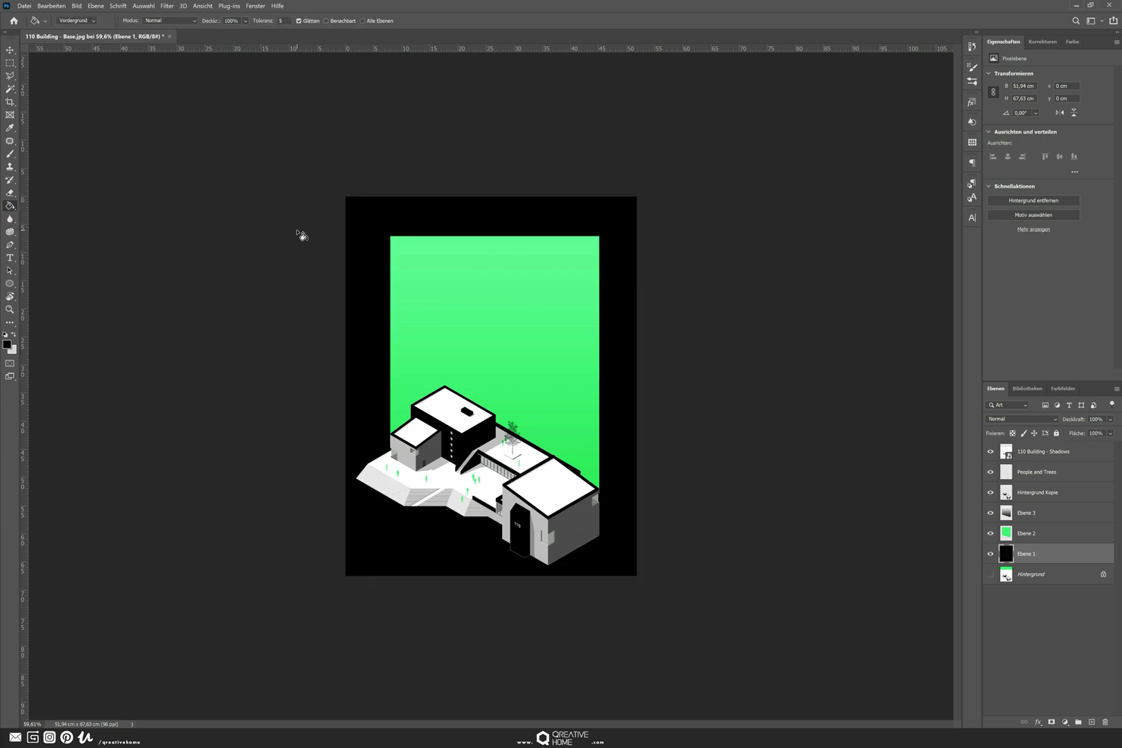
{"action": "left_click", "coordinate": [7, 344]}
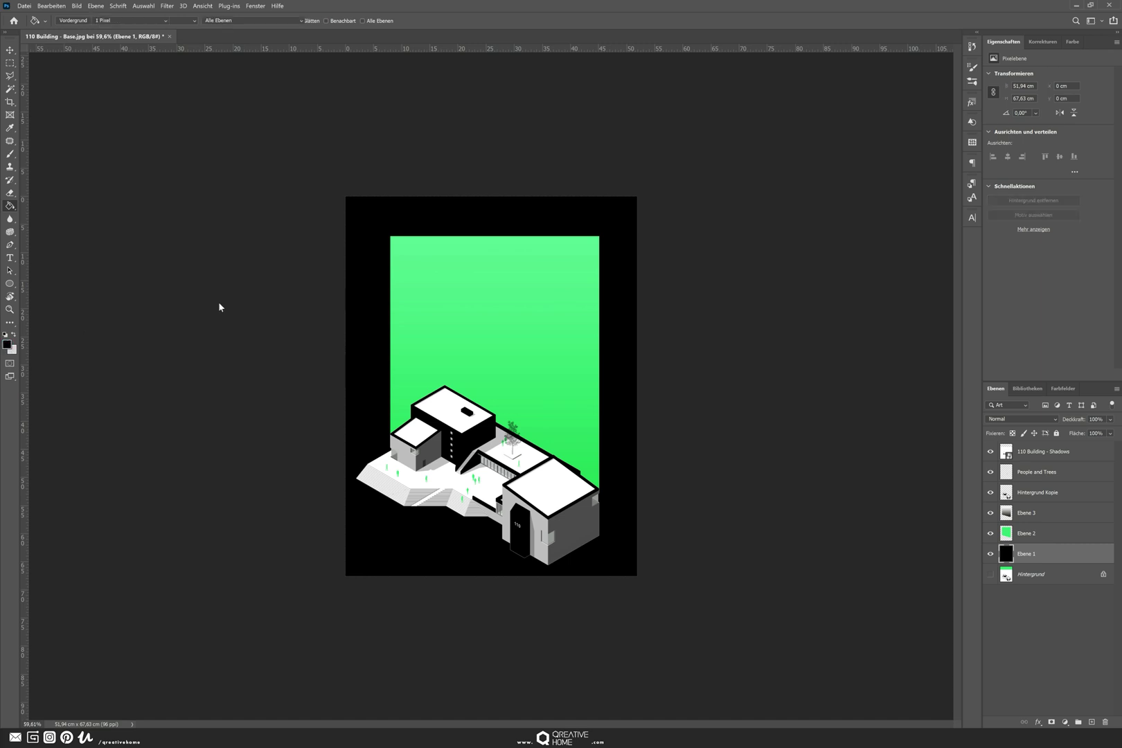
{"action": "left_click", "coordinate": [109, 314]}
{"action": "left_click", "coordinate": [345, 301]}
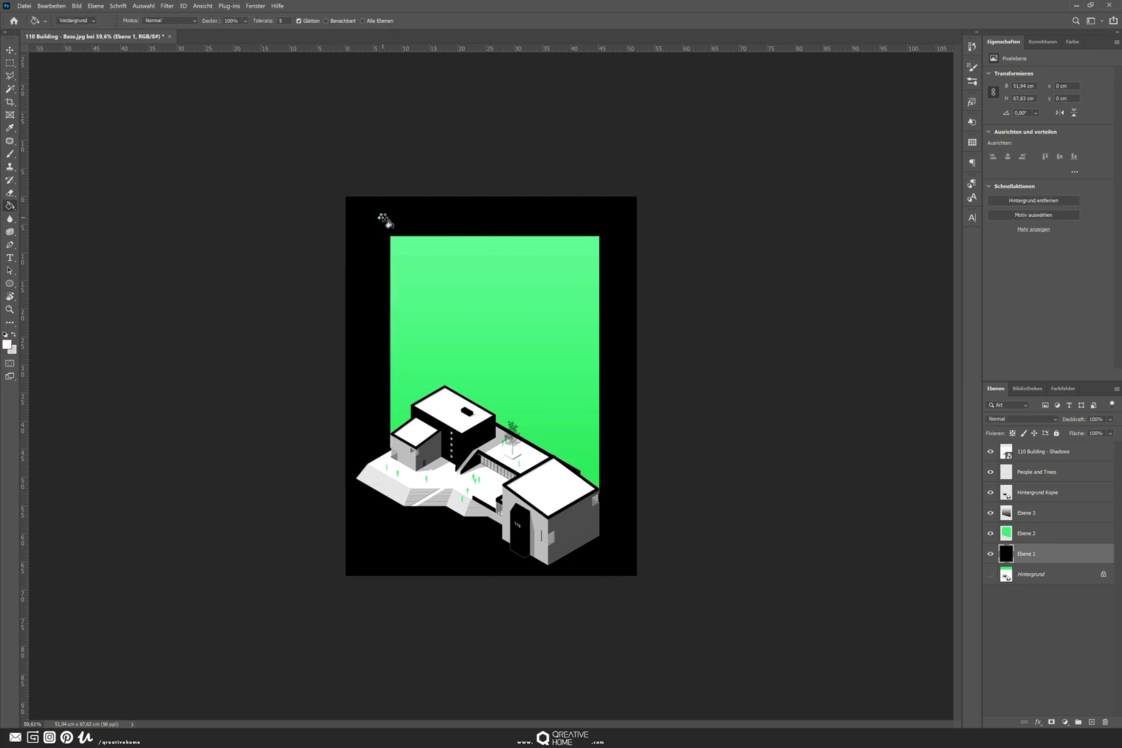
{"action": "left_click", "coordinate": [385, 220]}
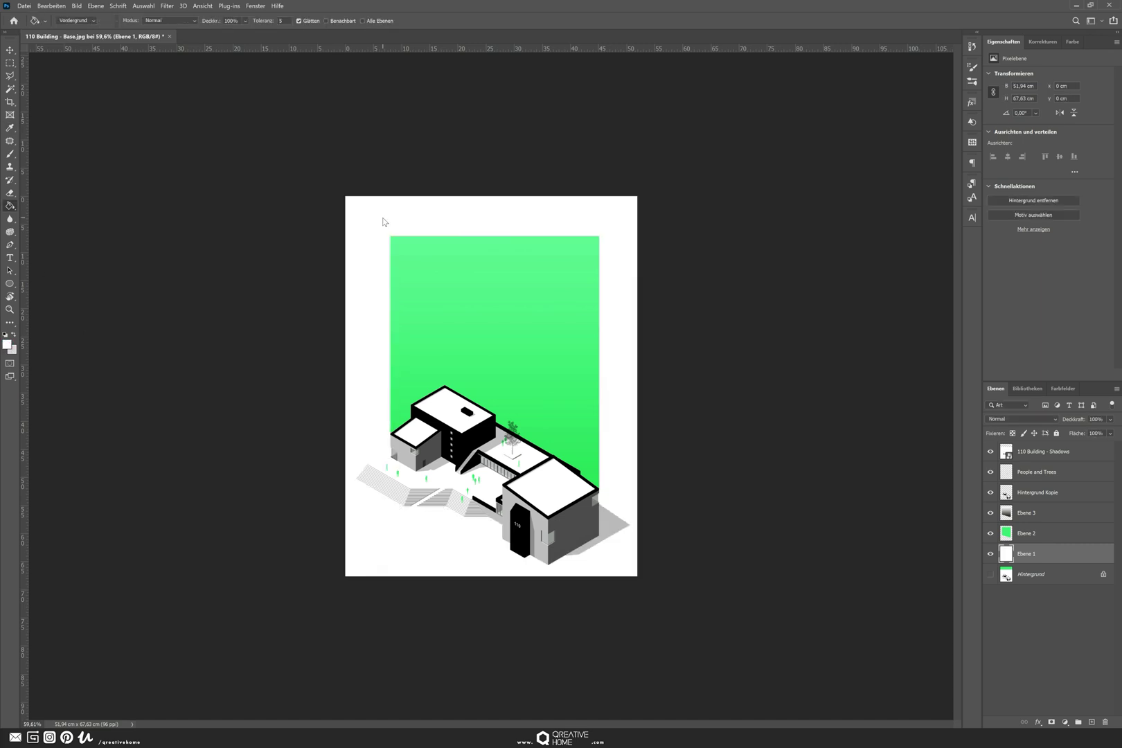
- Try grey-green 97b9a4, then the sampled panel green 56e793, as backdrop fills
{"action": "left_click", "coordinate": [8, 344]}
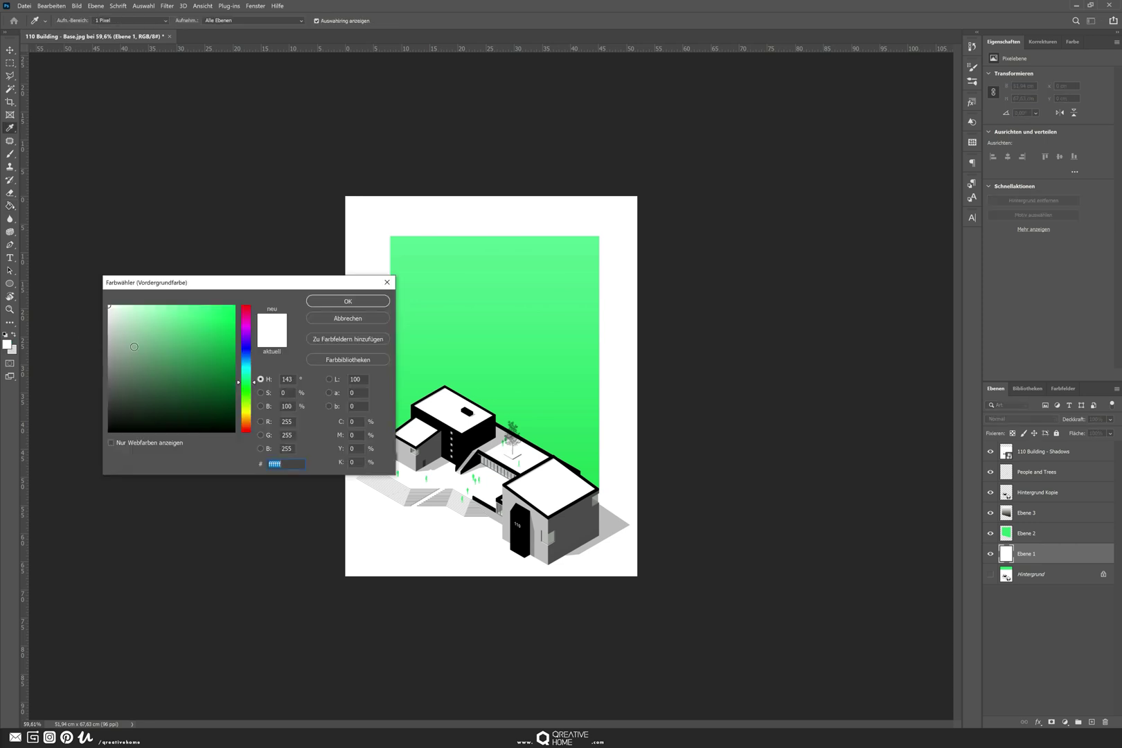
{"action": "left_click_drag", "start_coordinate": [141, 337], "coordinate": [134, 332]}
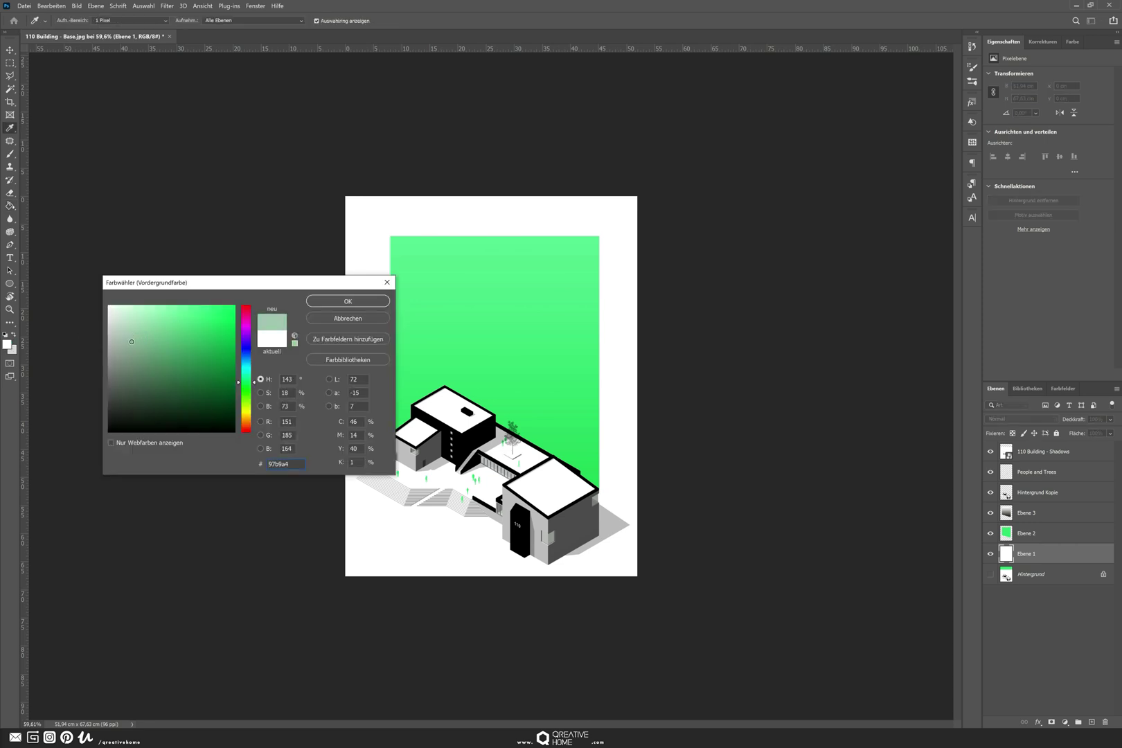
{"action": "left_click", "coordinate": [333, 302]}
{"action": "key", "text": "g"}
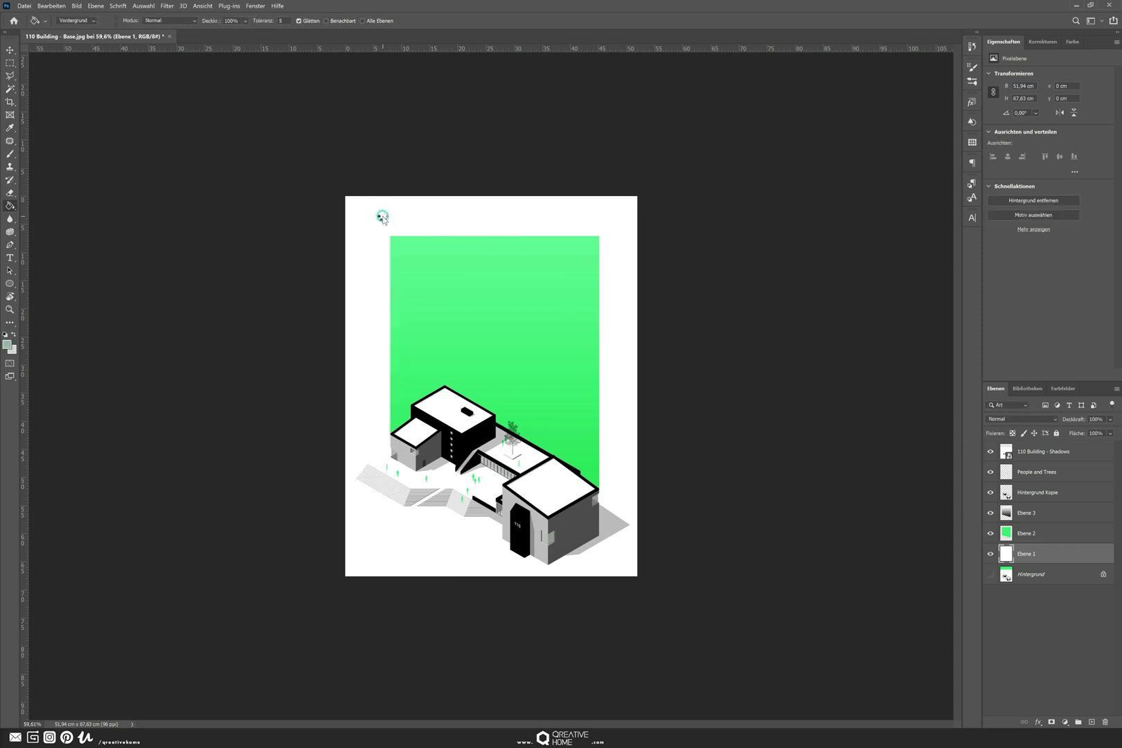
{"action": "left_click", "coordinate": [383, 218]}
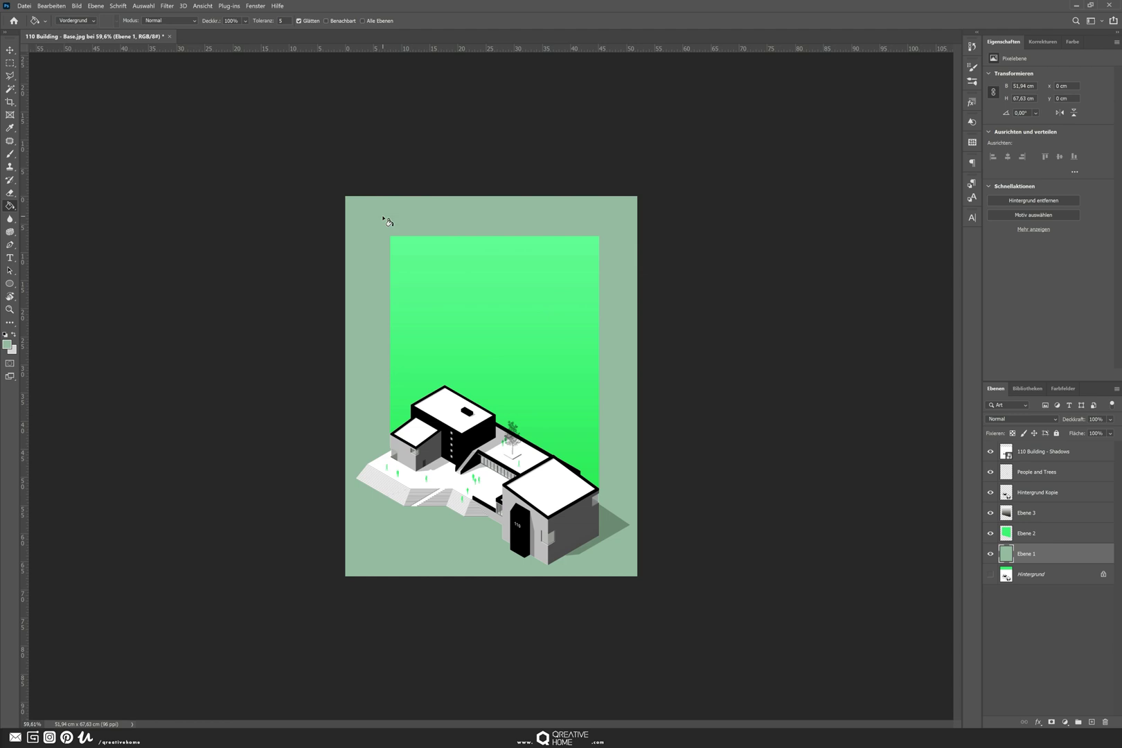
{"action": "key", "text": "alt"}
{"action": "left_click", "coordinate": [7, 344]}
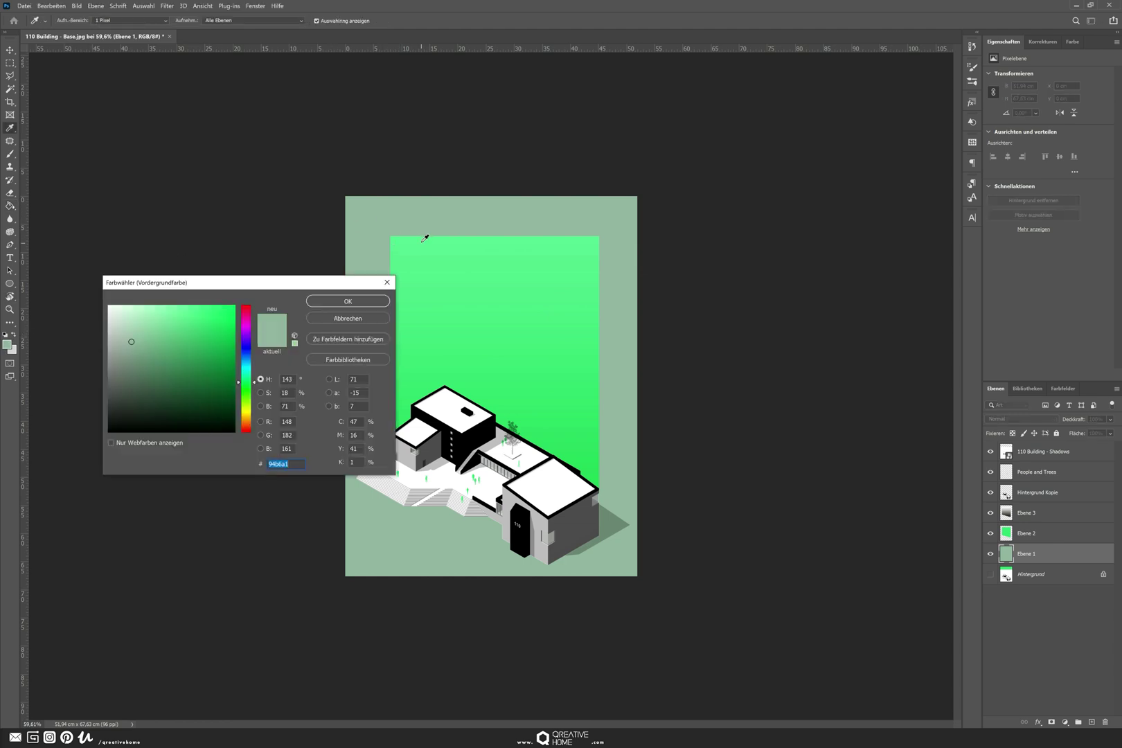
{"action": "left_click", "coordinate": [425, 238]}
{"action": "left_click", "coordinate": [348, 301]}
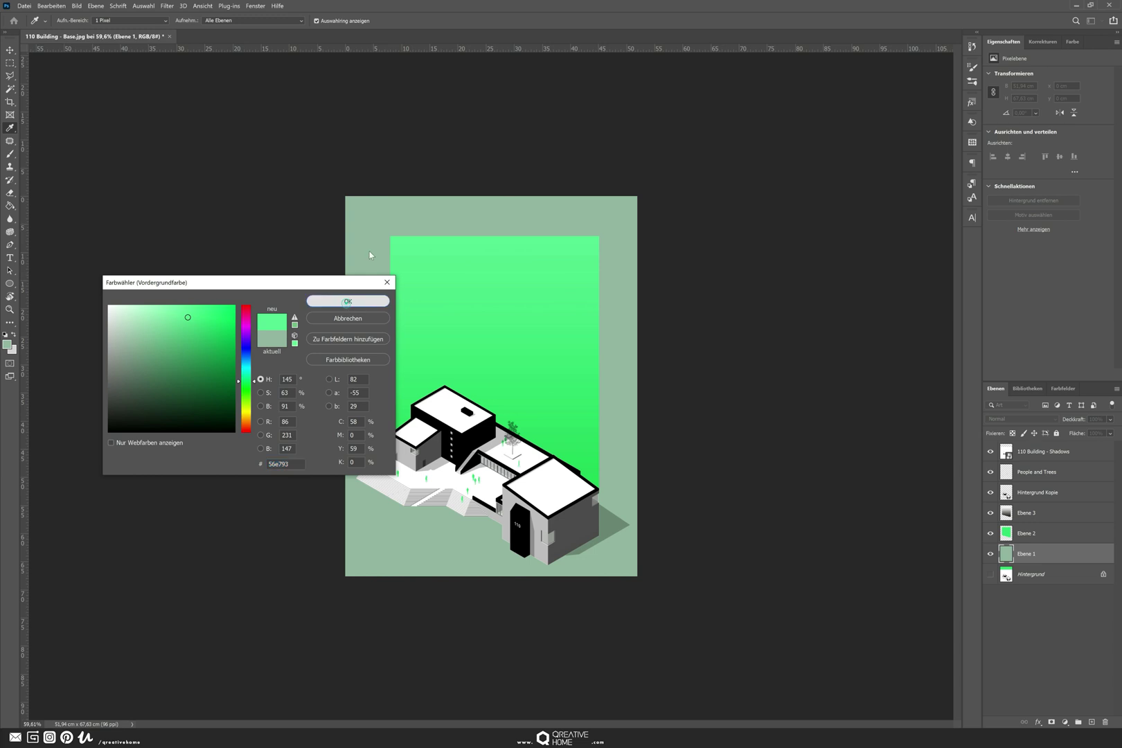
{"action": "left_click", "coordinate": [367, 232]}
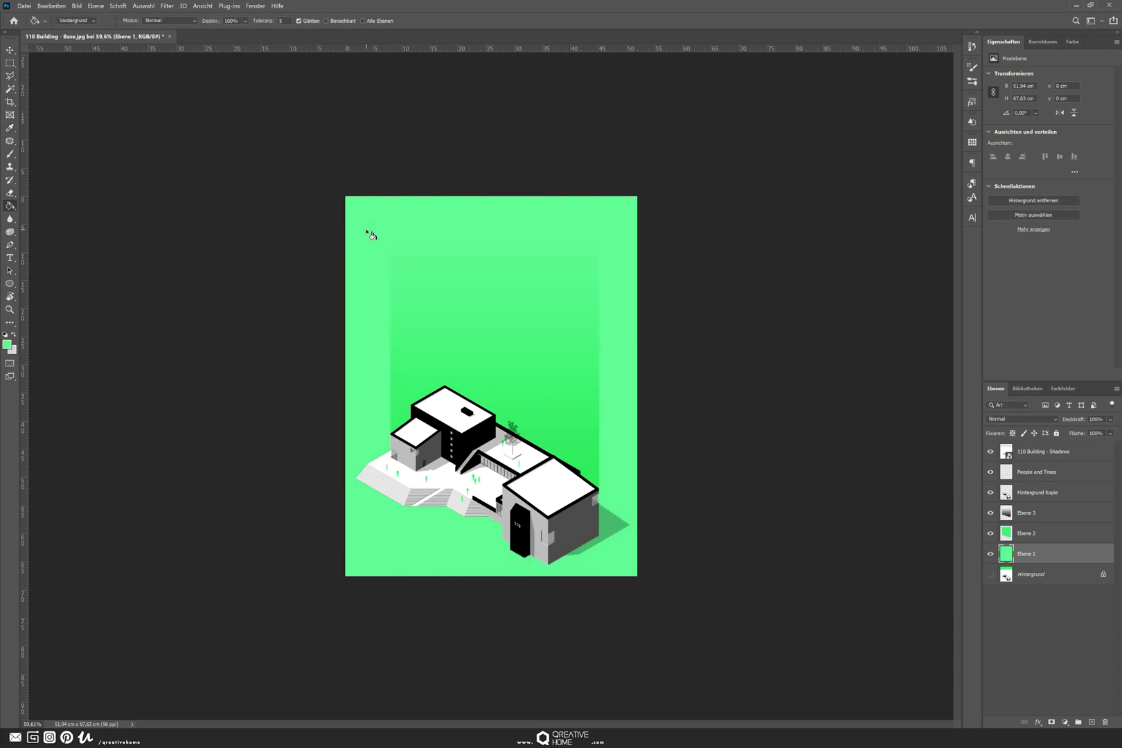
- Fill the backdrop border with pale mint green bfe8d0
{"action": "left_click", "coordinate": [7, 343]}
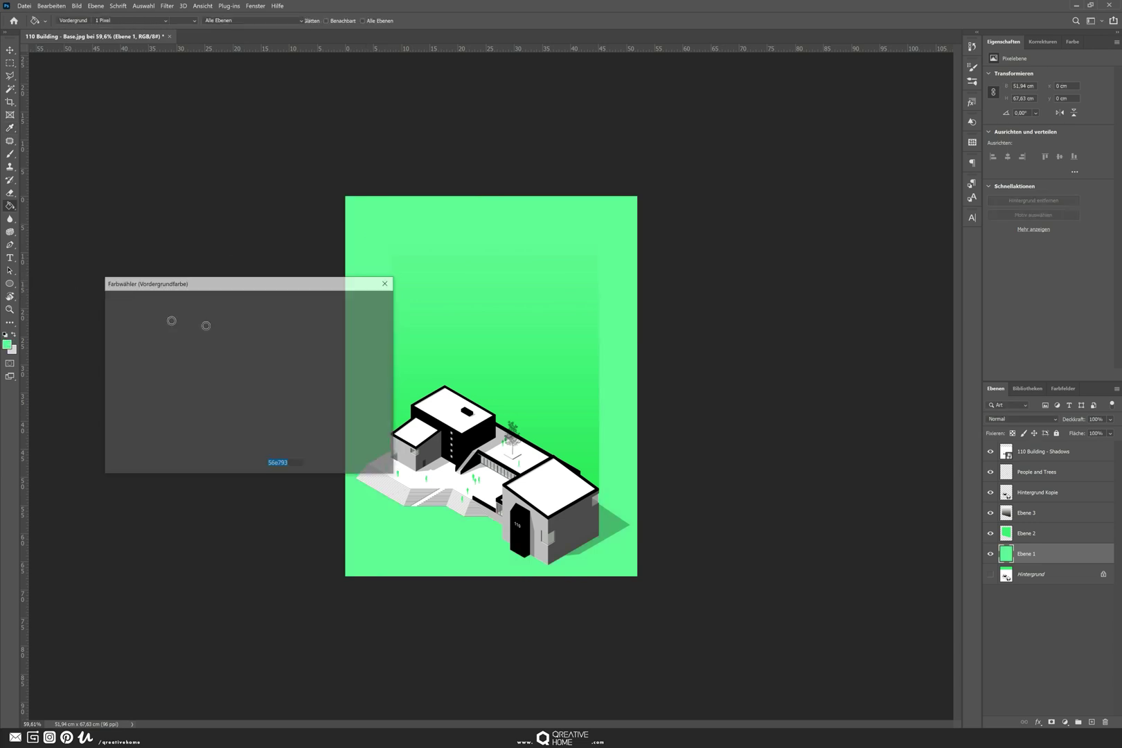
{"action": "left_click_drag", "start_coordinate": [151, 320], "coordinate": [129, 313]}
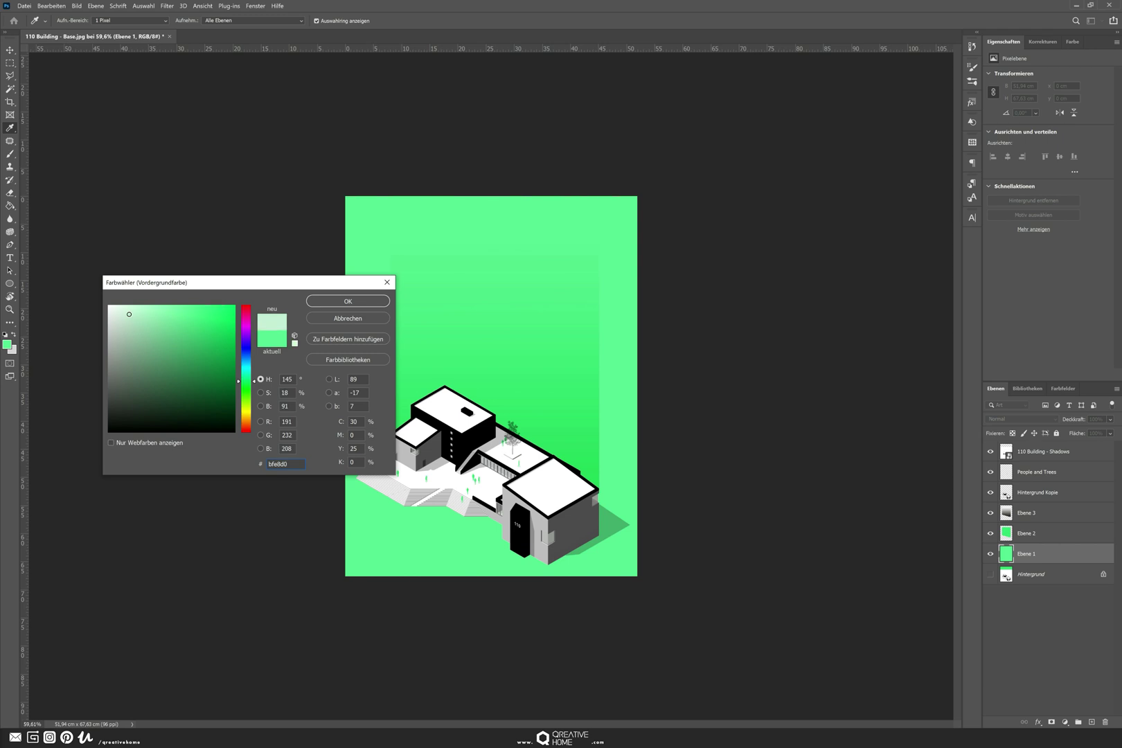
{"action": "left_click", "coordinate": [323, 305]}
{"action": "left_click", "coordinate": [351, 298]}
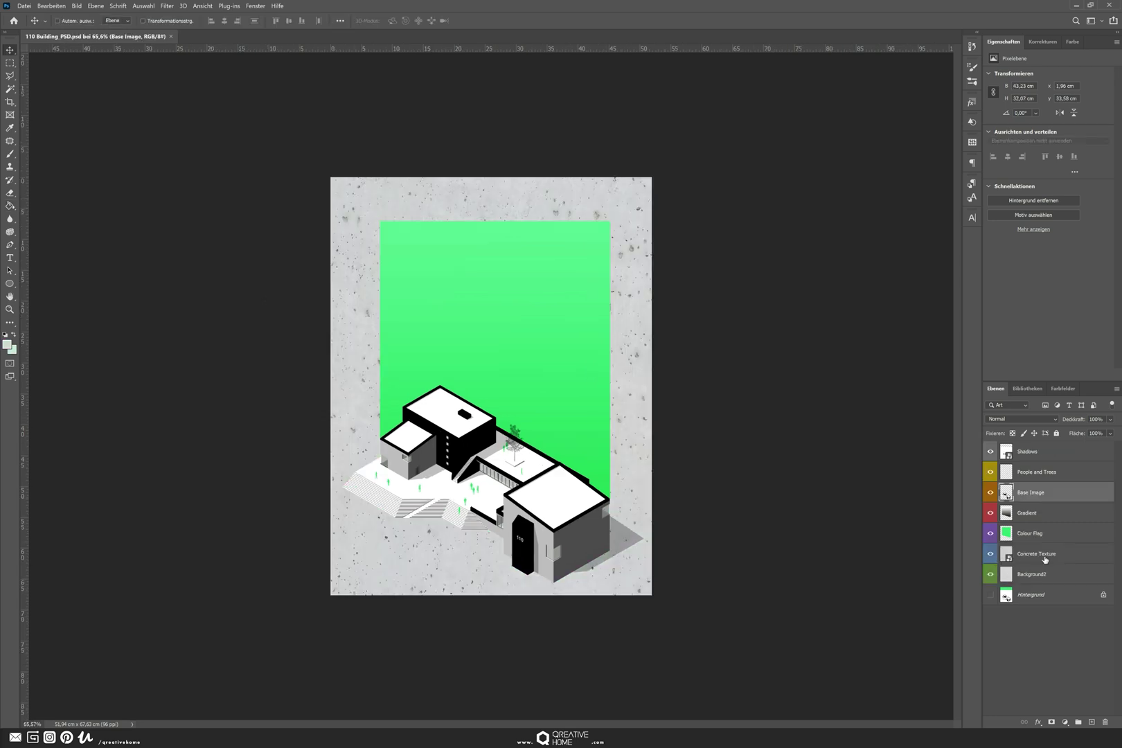
- Add a Stroke layer style to Base Image, first trying a 6 px black outline
{"action": "left_click", "coordinate": [1002, 554]}
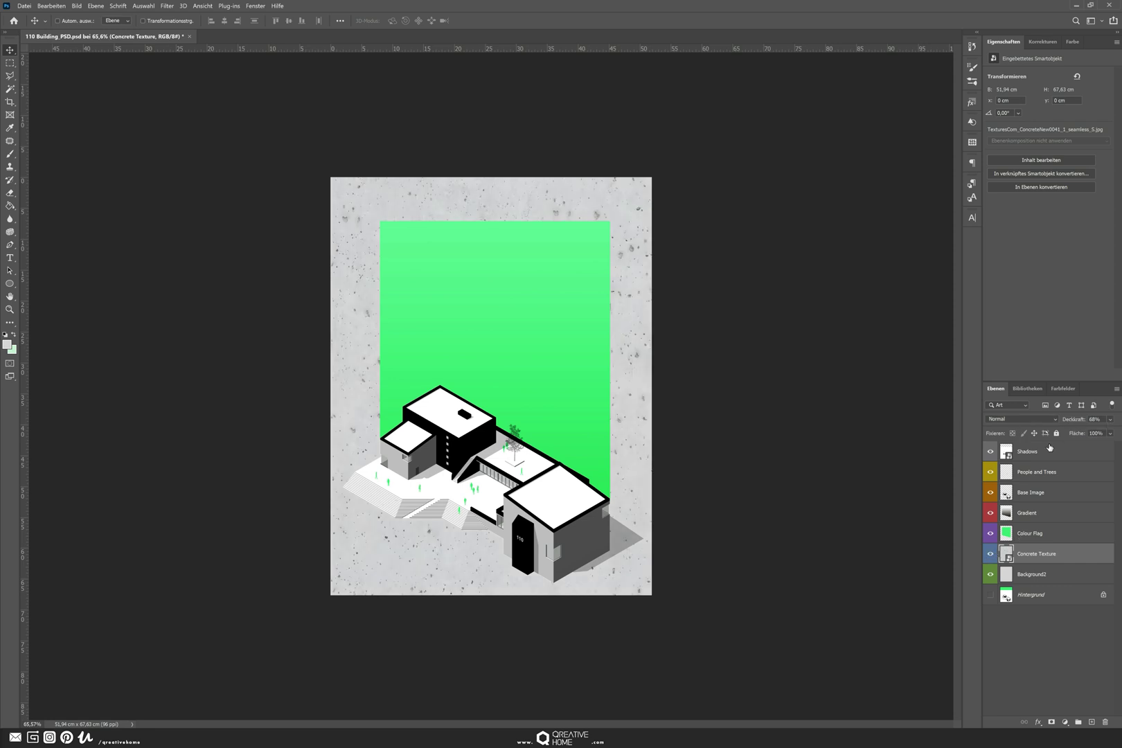
{"action": "left_click", "coordinate": [1036, 496]}
{"action": "right_click", "coordinate": [1027, 496]}
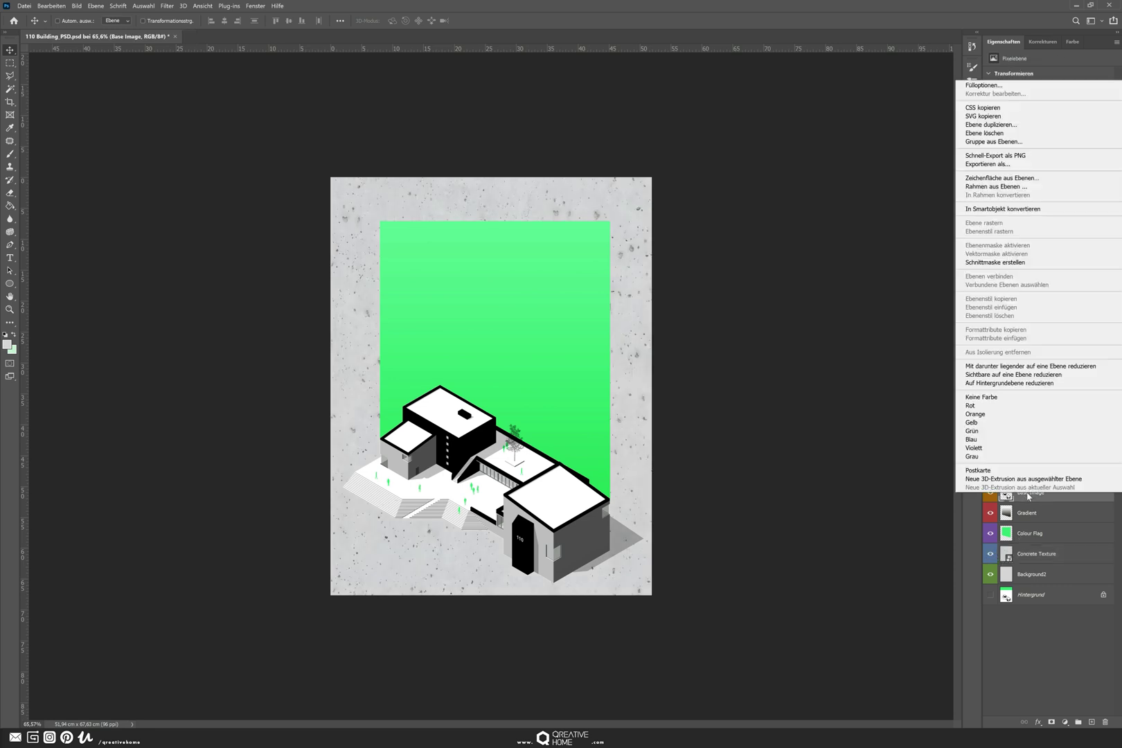
{"action": "left_click", "coordinate": [974, 87]}
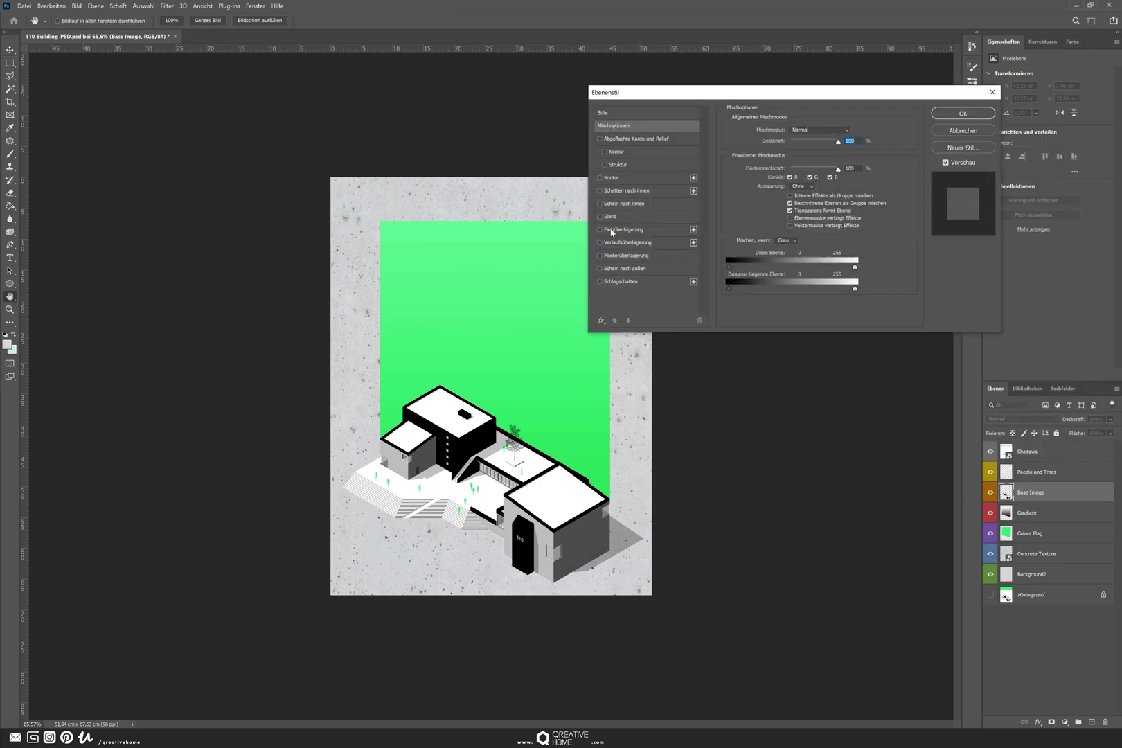
{"action": "left_click", "coordinate": [612, 179]}
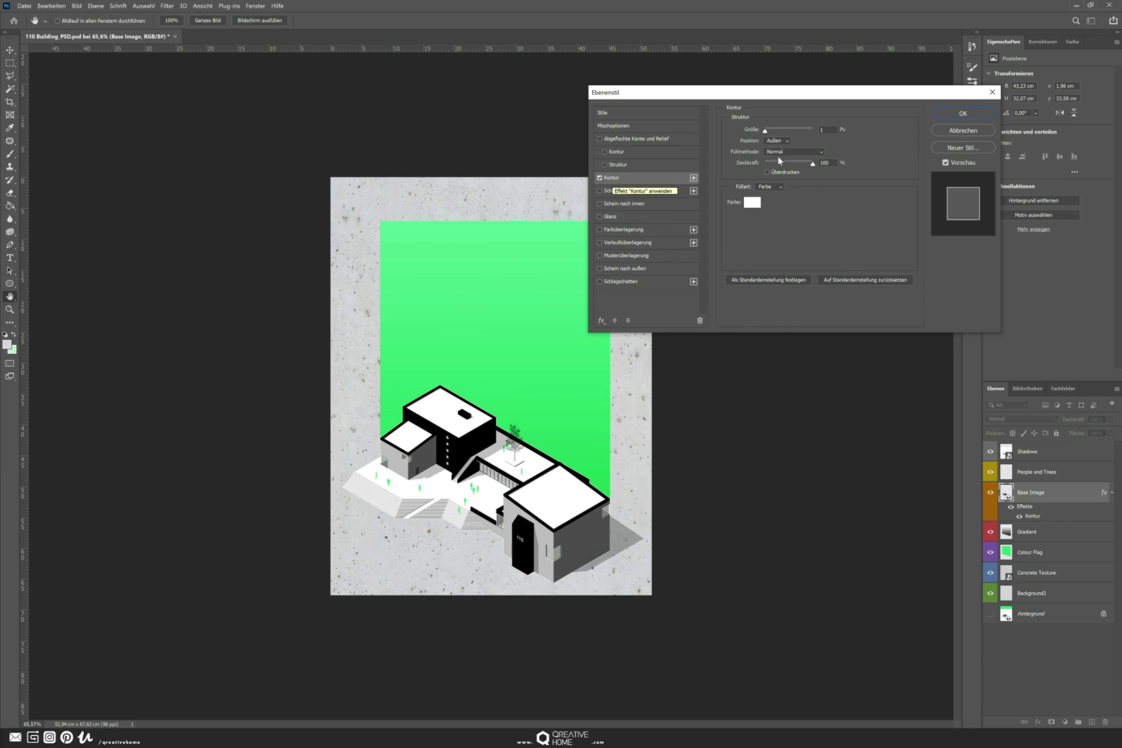
{"action": "mouse_move", "coordinate": [765, 130]}
{"action": "left_mouse_down"}
{"action": "mouse_move", "coordinate": [784, 139]}
{"action": "mouse_move", "coordinate": [774, 135]}
{"action": "left_mouse_up"}
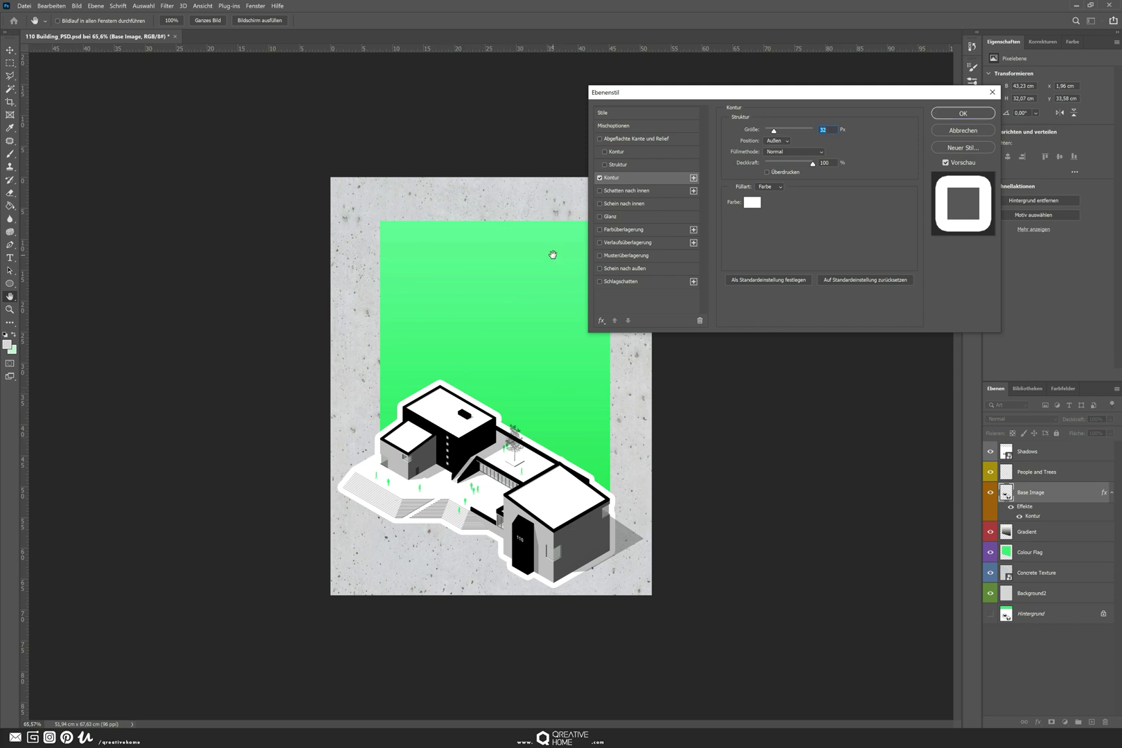
{"action": "left_click", "coordinate": [752, 202]}
{"action": "type", "text": "000000"}
{"action": "key", "text": "Return"}
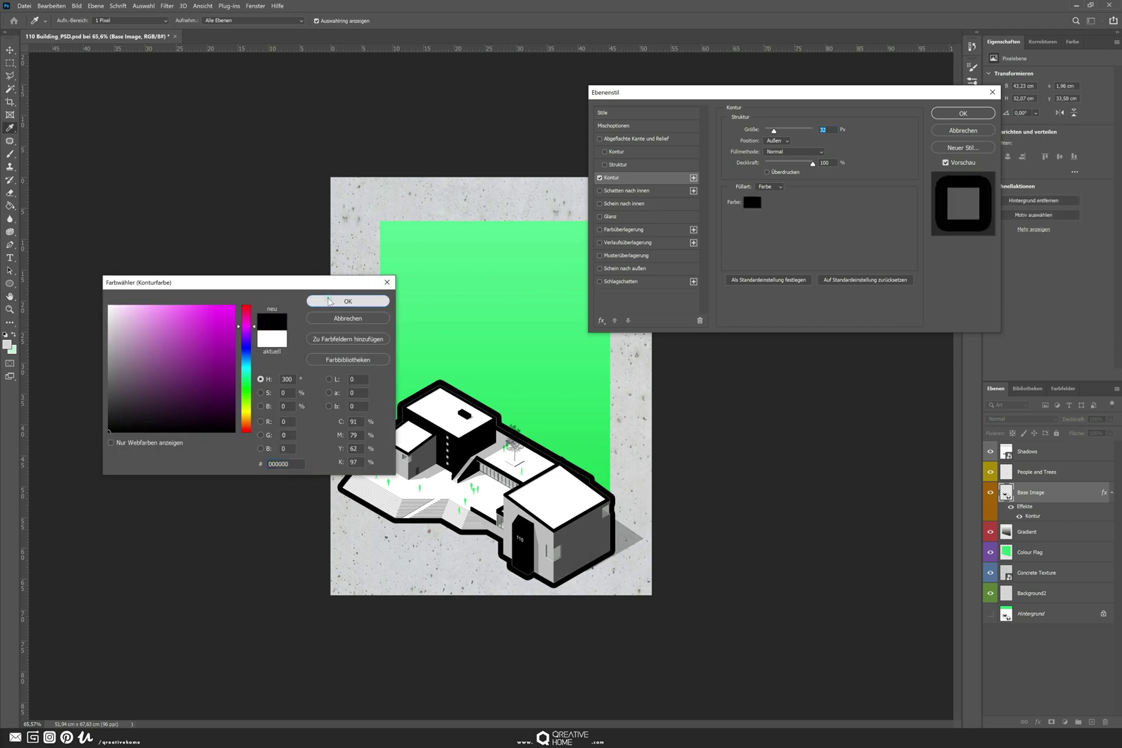
{"action": "left_click_drag", "start_coordinate": [774, 132], "coordinate": [769, 133]}
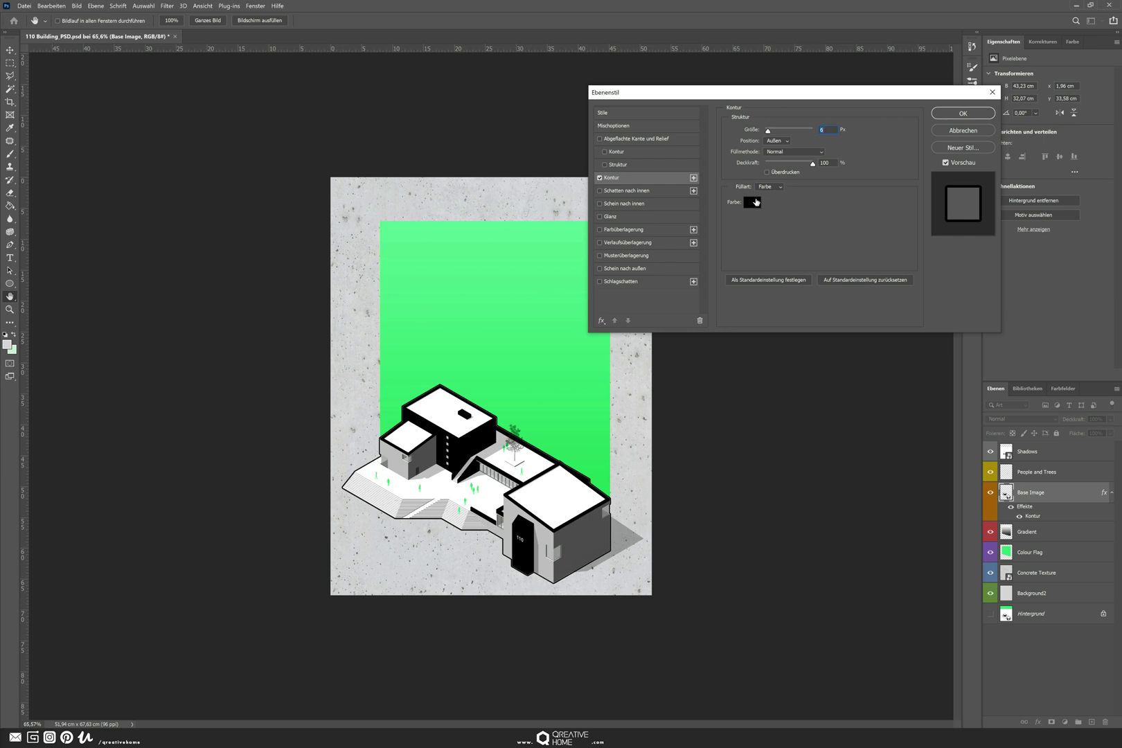
- Change the stroke to white (ffffff), thicken it to about 18 px, and apply
{"action": "left_click", "coordinate": [752, 202]}
{"action": "type", "text": "ffffff"}
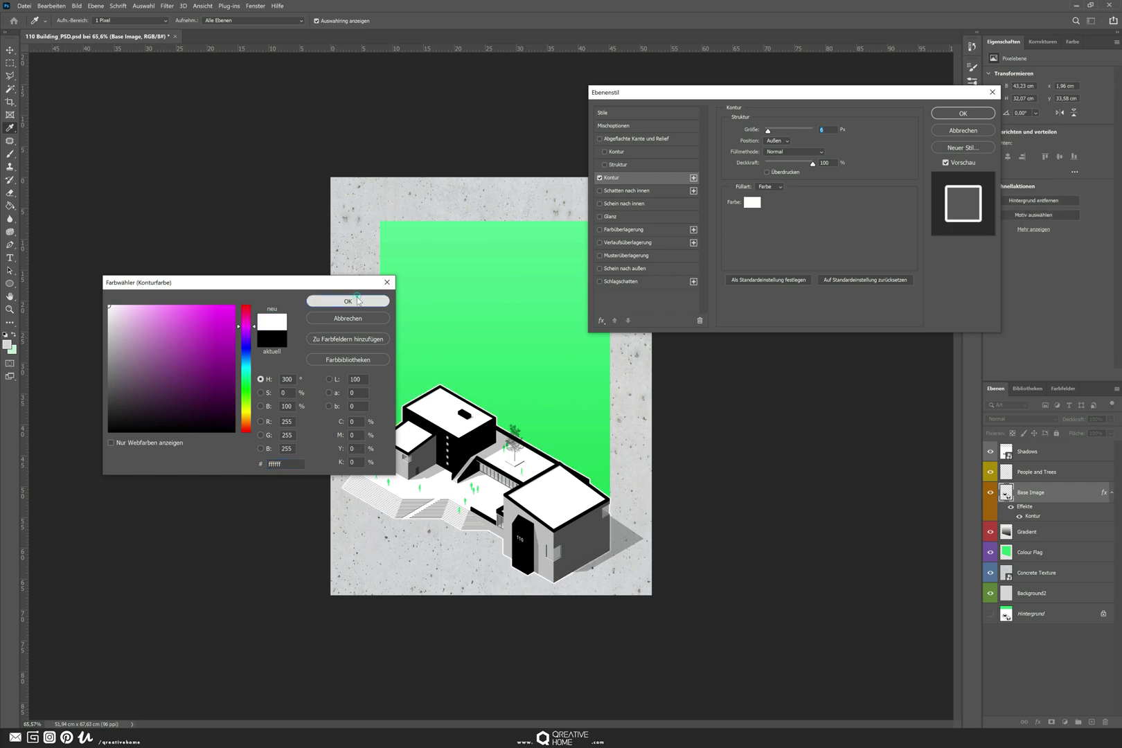
{"action": "left_click", "coordinate": [345, 299]}
{"action": "left_click_drag", "start_coordinate": [768, 134], "coordinate": [773, 137]}
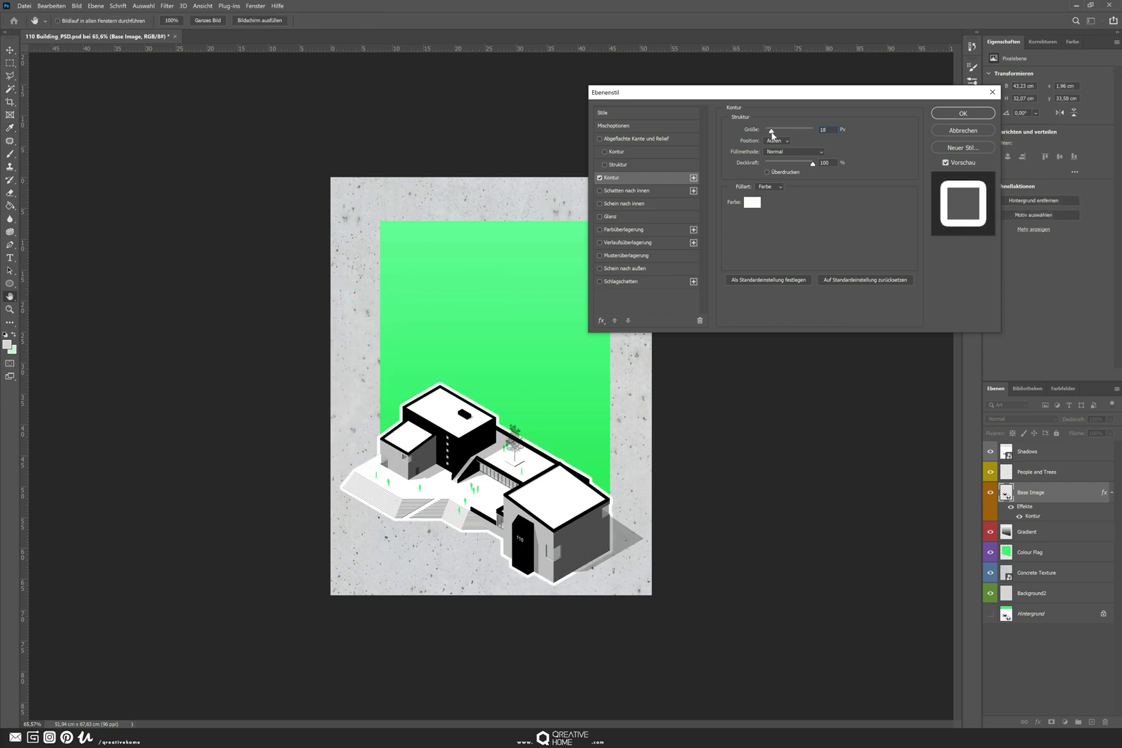
{"action": "left_click", "coordinate": [964, 114]}
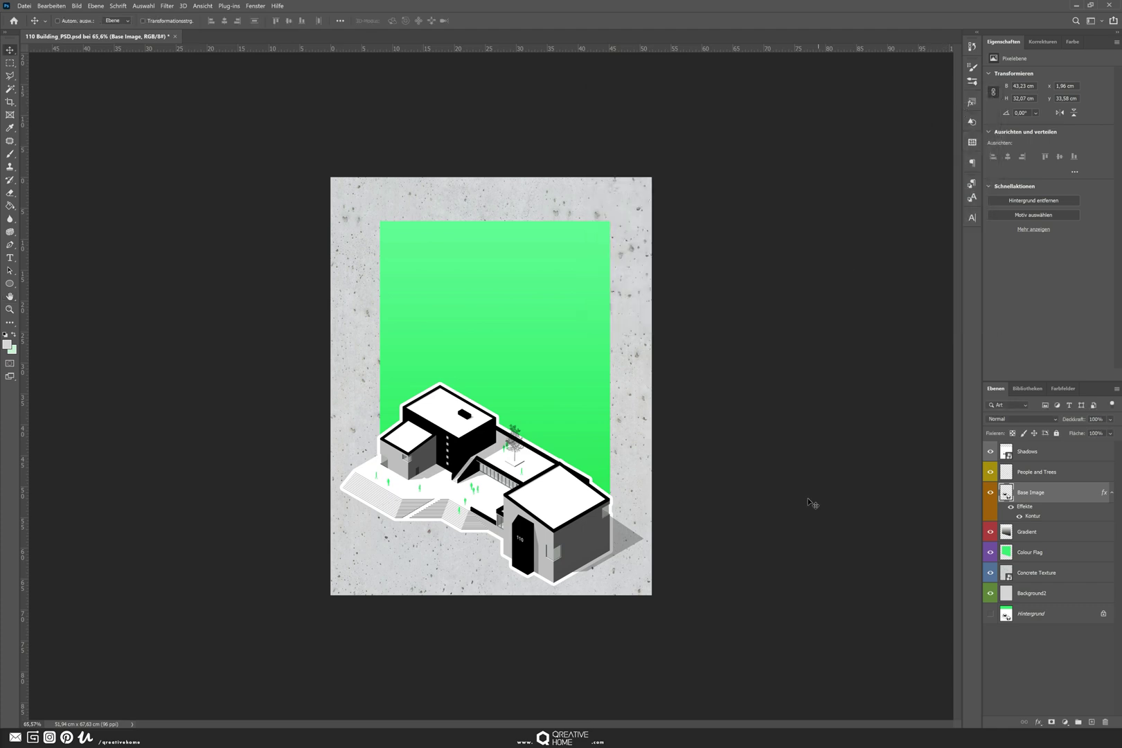